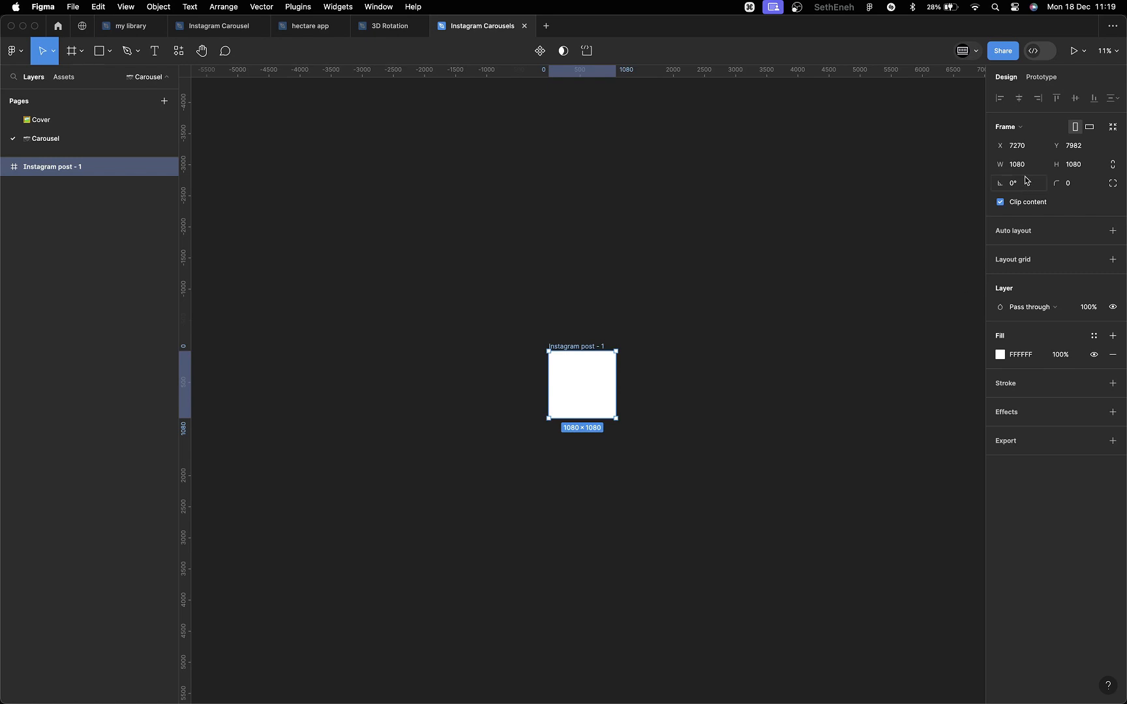
Step: Widen the Instagram post frame to 10800, keeping its height at 1080
scroll(692, 367, up, 3)
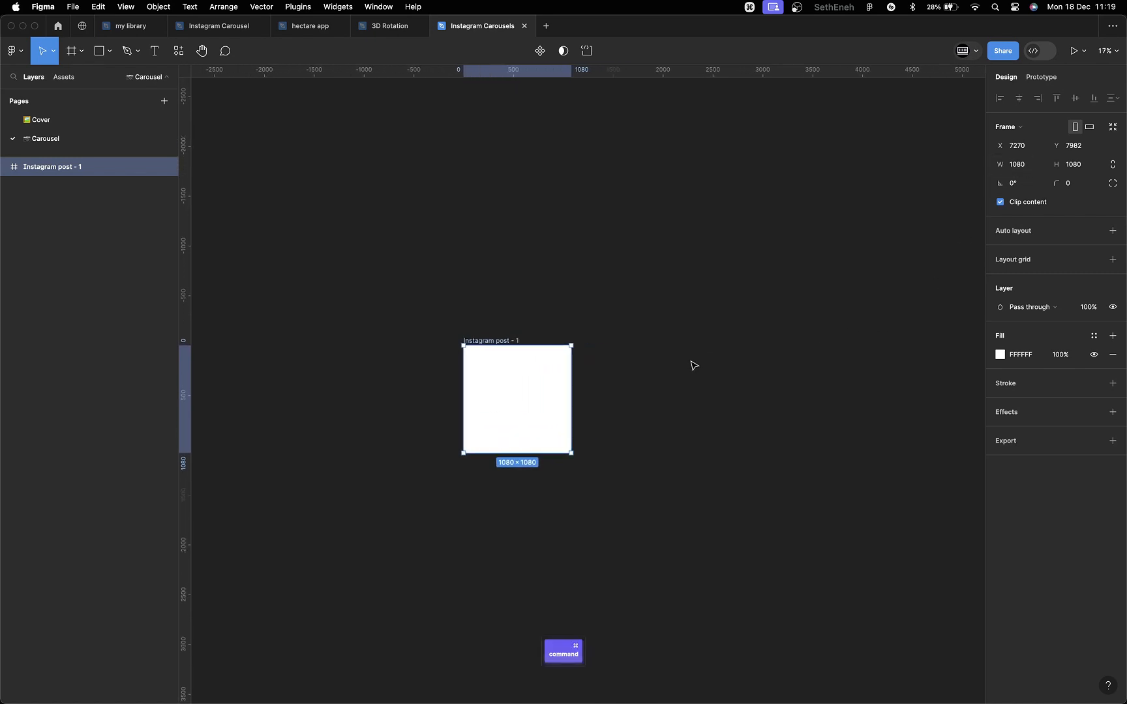
click(1033, 169)
key(Right)
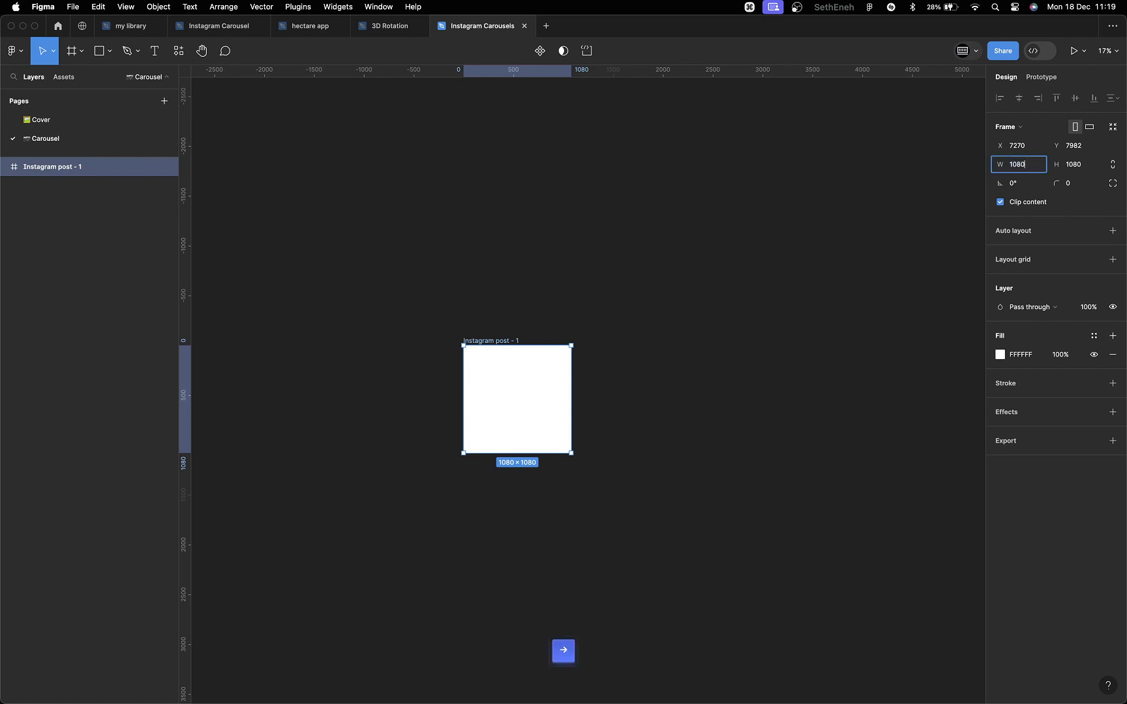
key(Return)
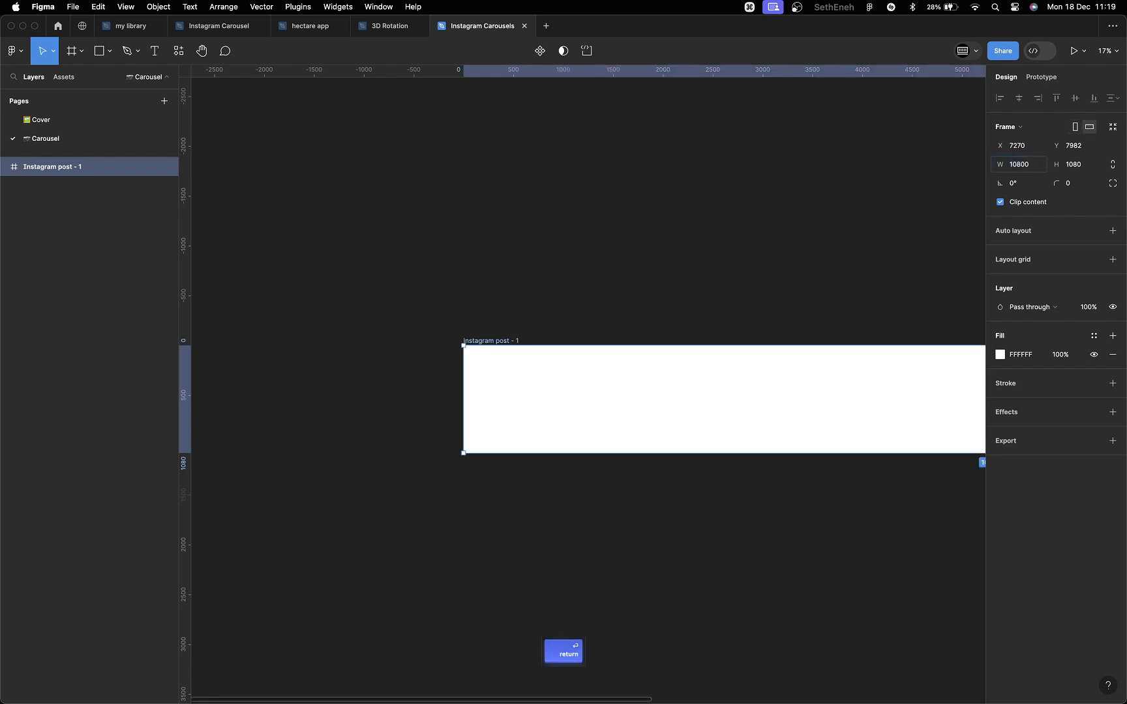
Step: Draw a square frame of about 791 × 791 on the empty canvas below the Instagram post frame
scroll(818, 325, right, 5)
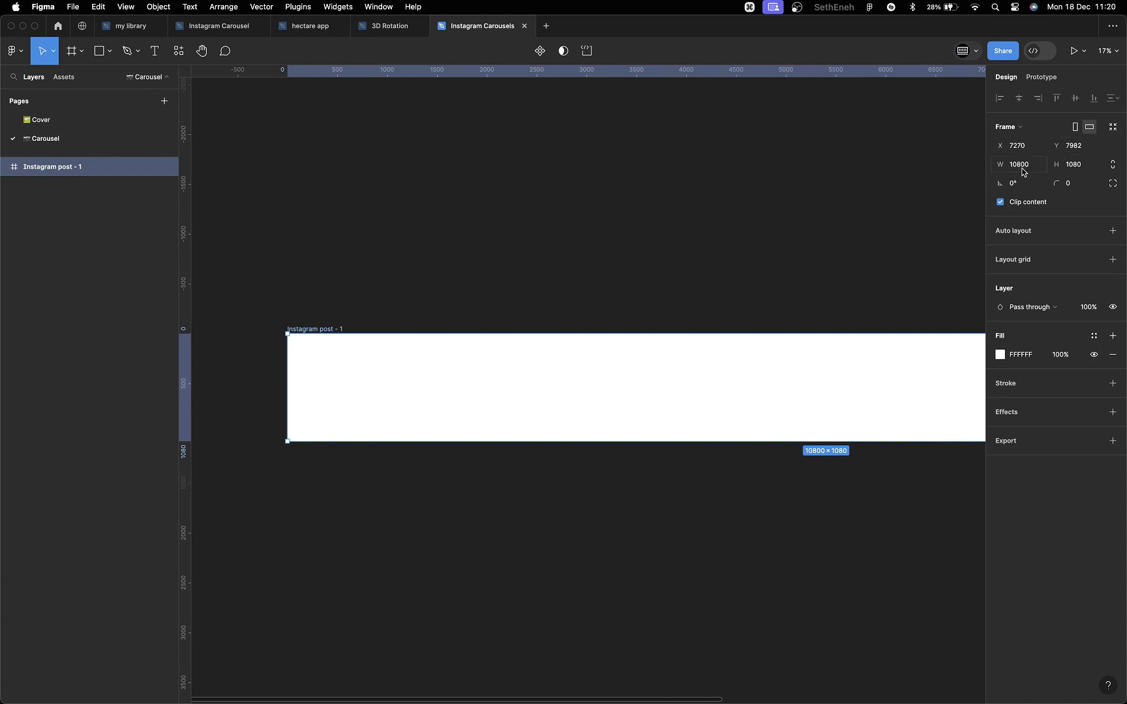
scroll(809, 412, right, 3)
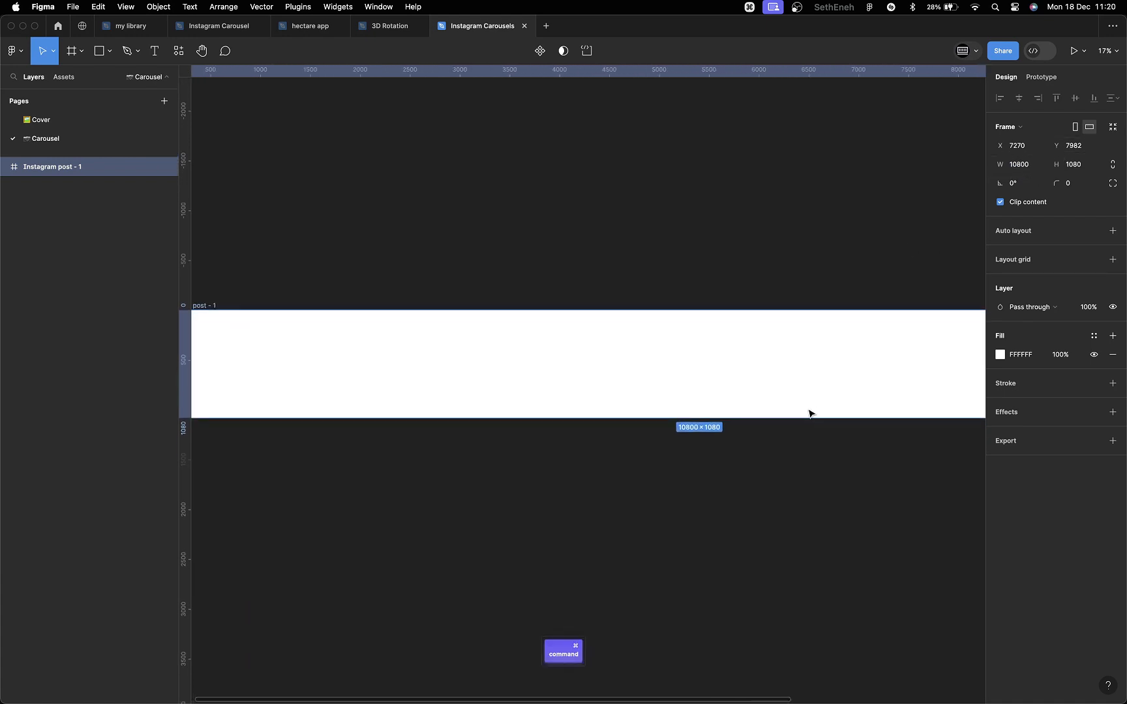
super+scroll(808, 414, down, 2)
super+scroll(810, 414, down, 1)
scroll(810, 414, right, 2)
super+scroll(809, 414, down, 2)
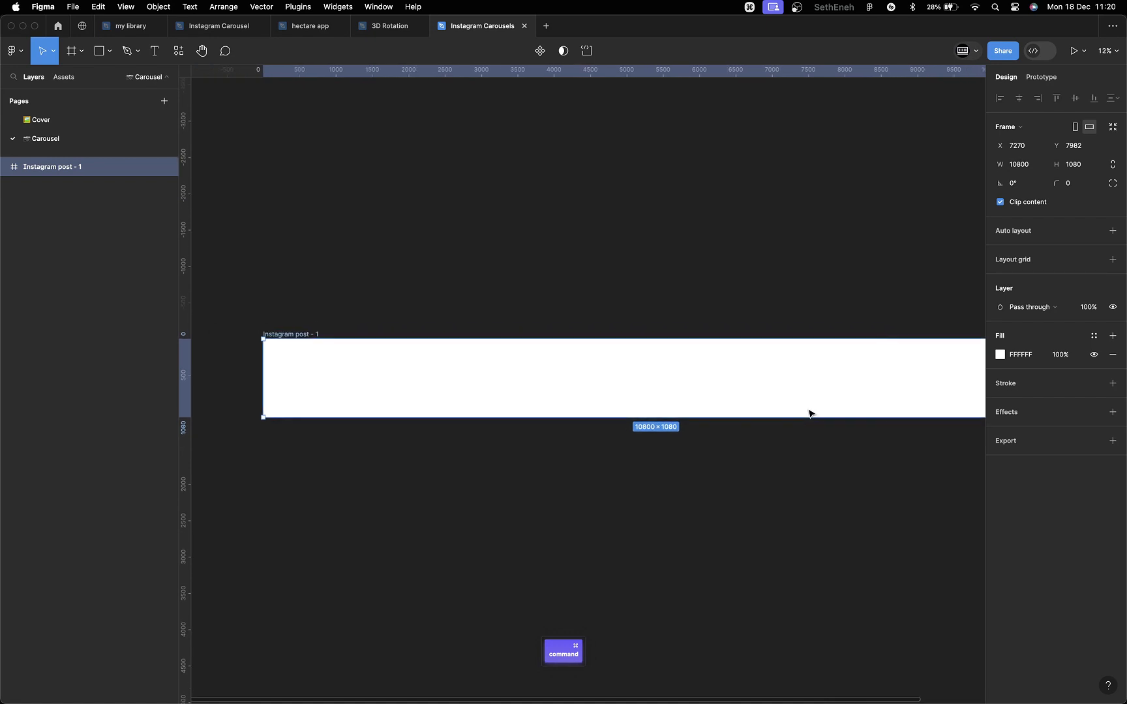
scroll(808, 412, right, 1)
scroll(807, 409, right, 2)
scroll(807, 409, down, 2)
super+scroll(808, 411, down, 2)
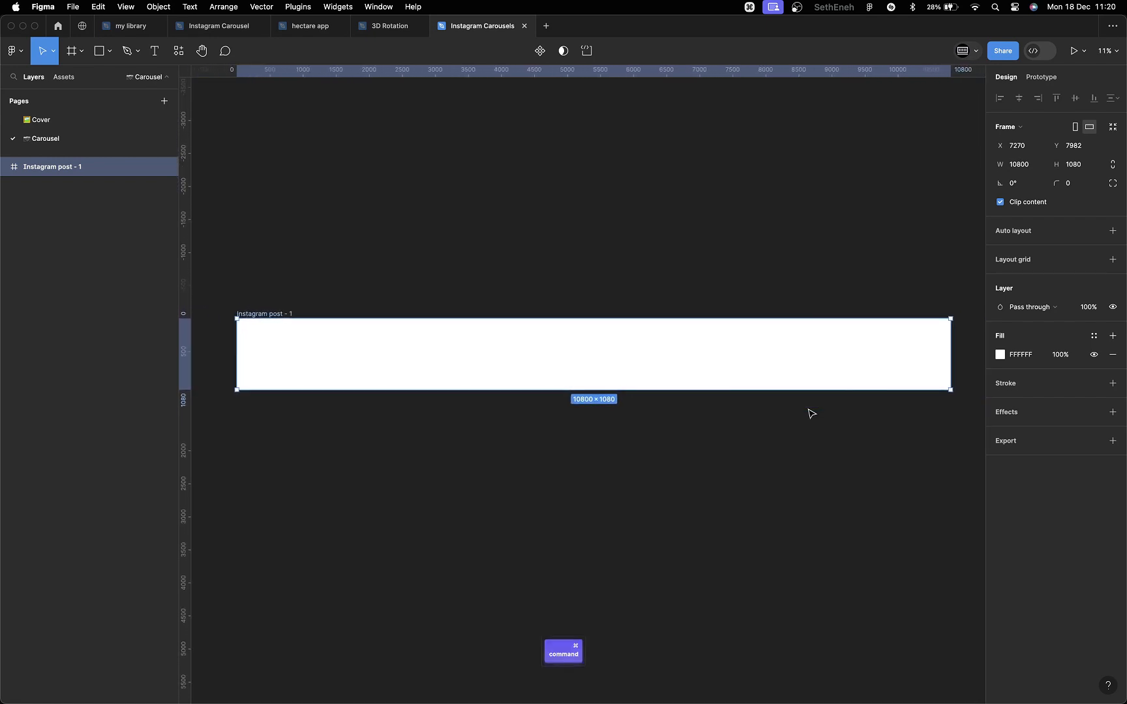
scroll(812, 413, left, 1)
scroll(810, 416, left, 1)
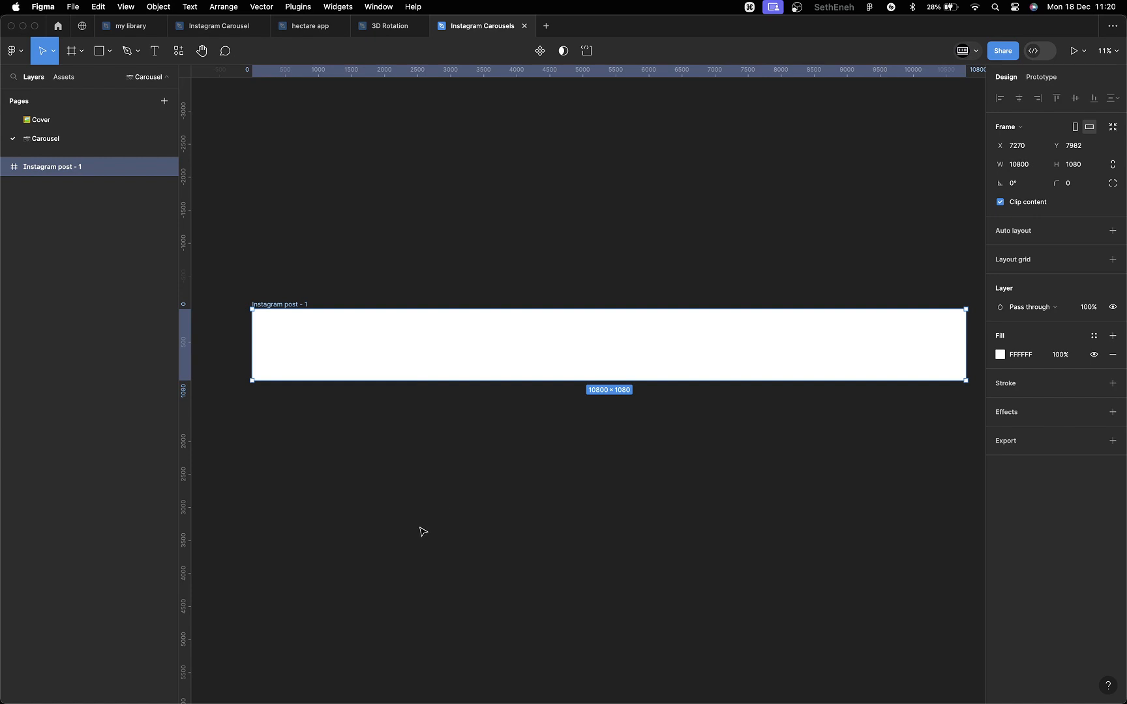
key(f)
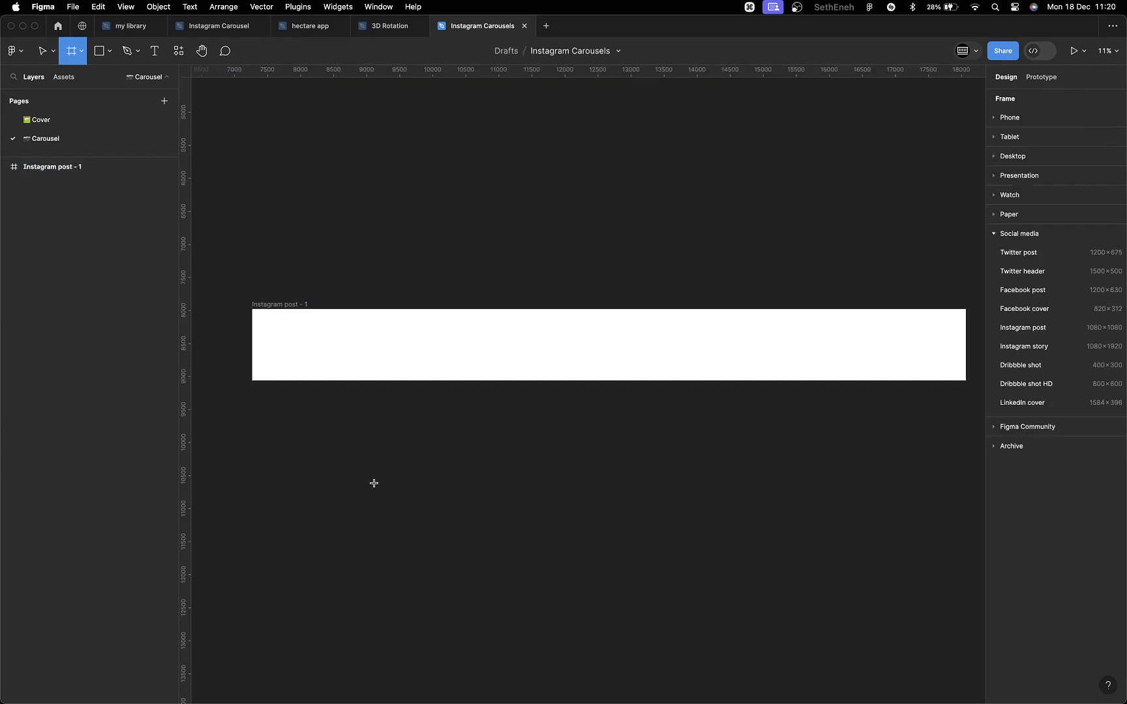
key(shift)
drag(373, 483, 427, 527)
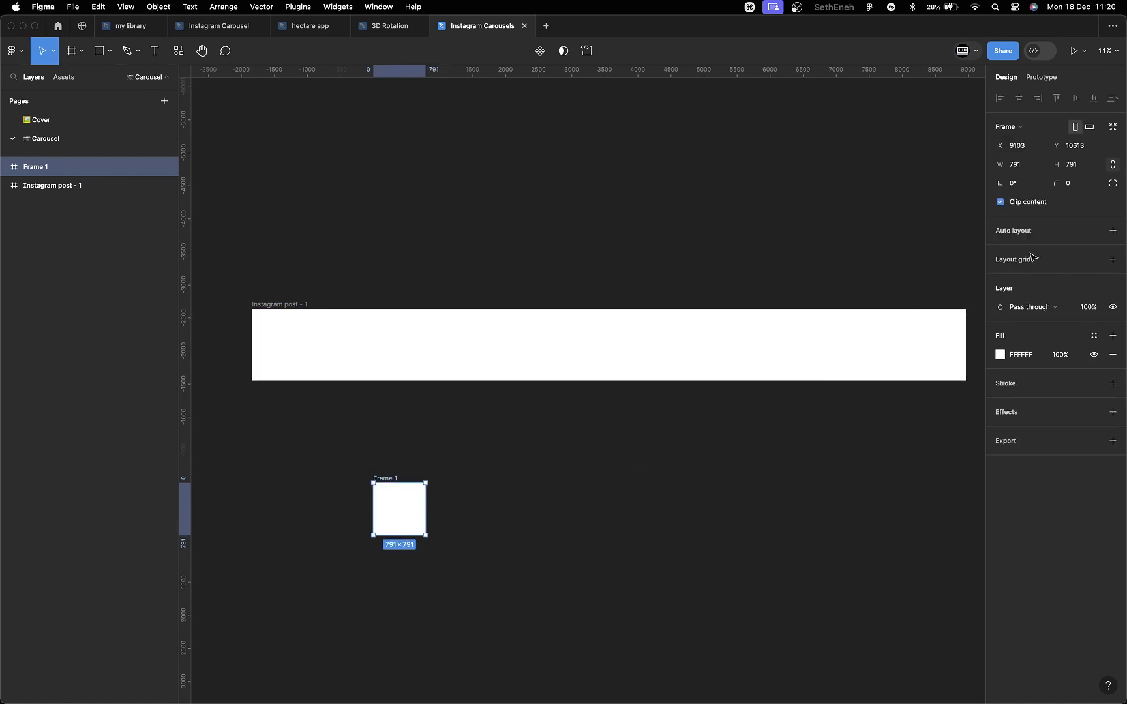
Step: Resize the new square frame to 1080 × 1080
click(1023, 164)
text(1)
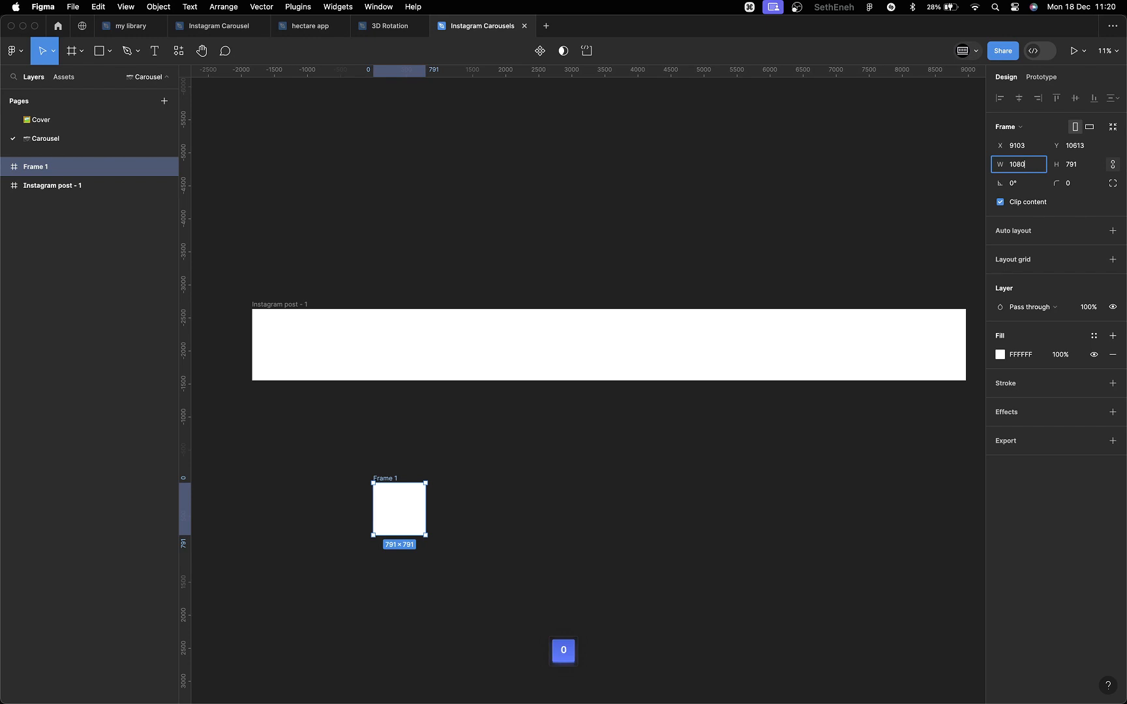
text(080)
key(Return)
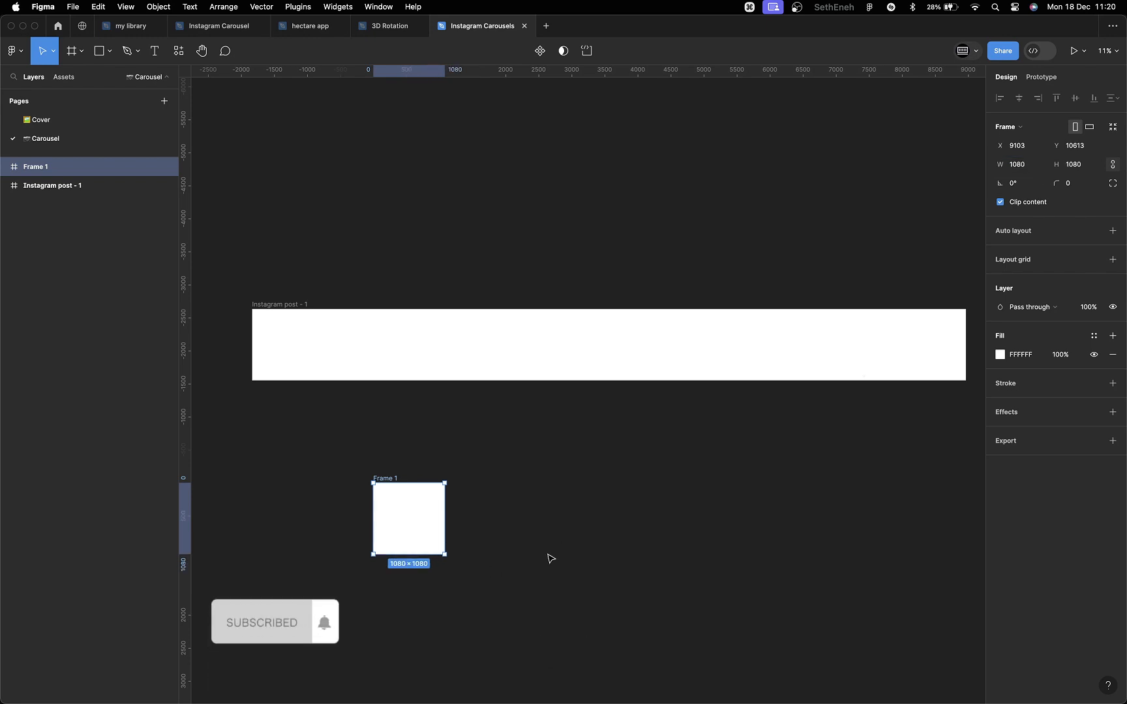
Step: Change the square frame's fill to light grey C9C9C9
click(1000, 354)
drag(873, 425, 813, 428)
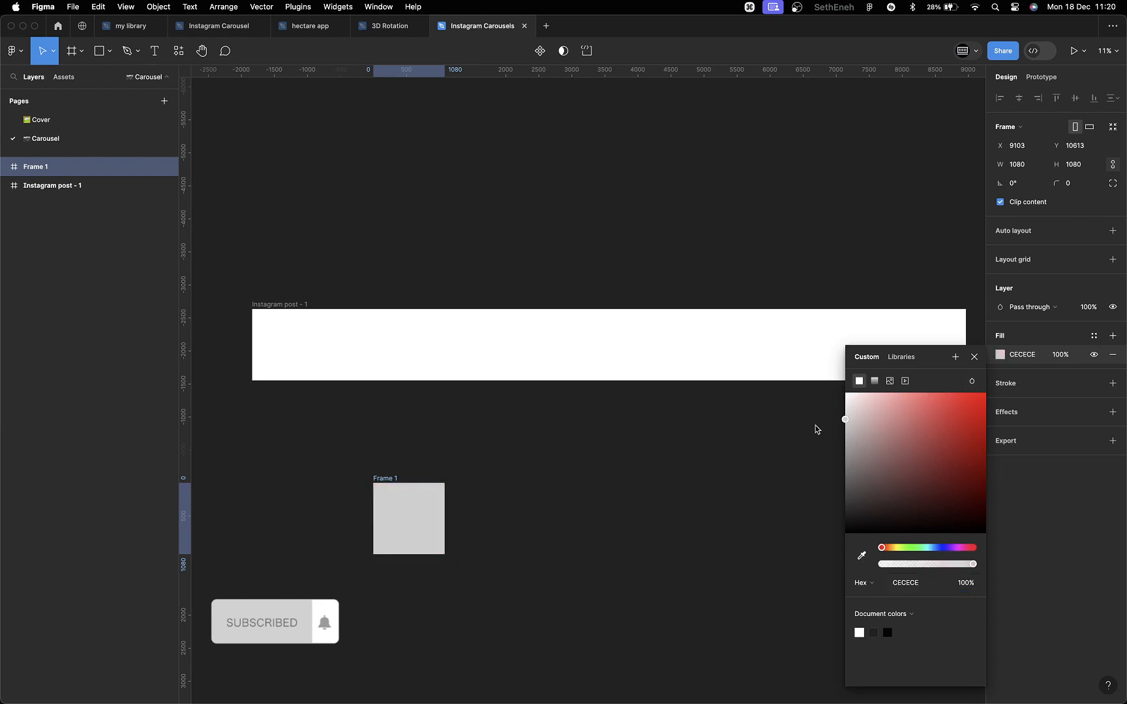
key(Return)
Step: Move the grey square into the Instagram post frame and align it to the left edge and vertical centre
drag(381, 527, 265, 357)
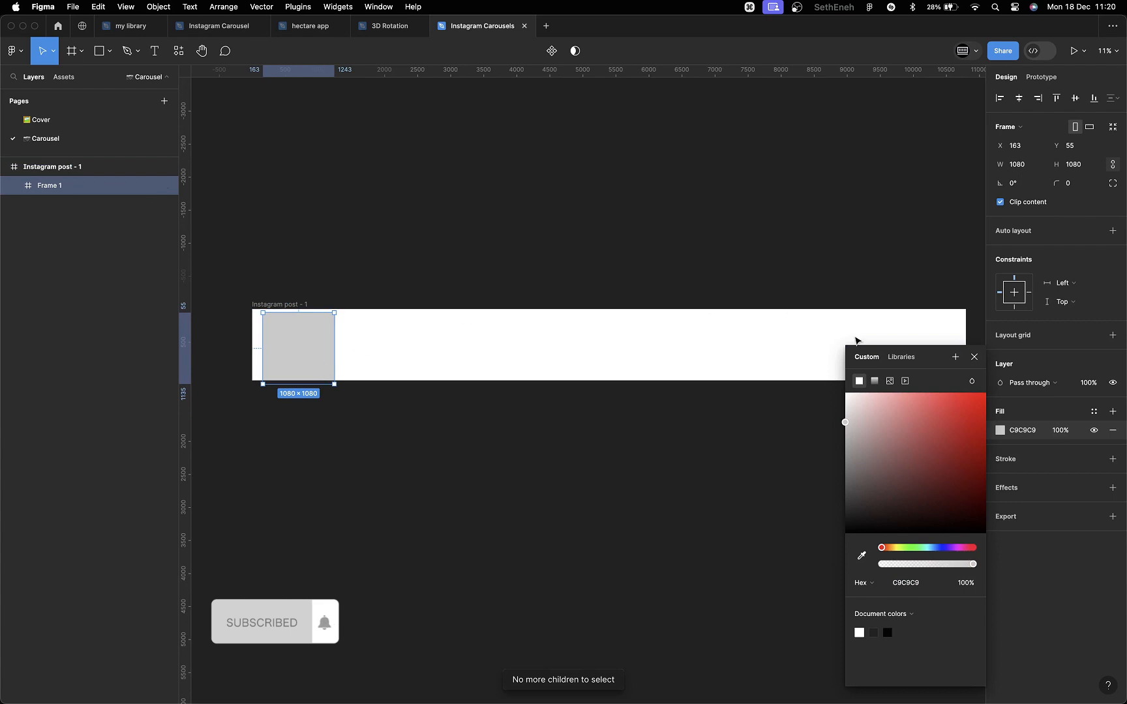
click(974, 357)
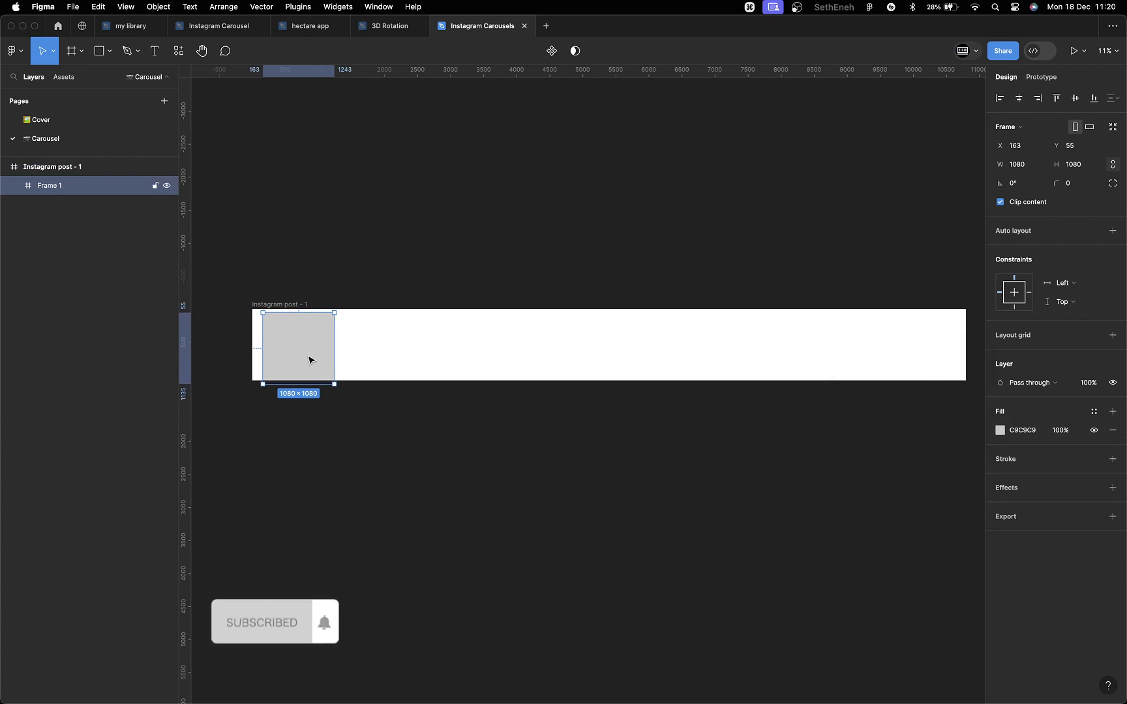
click(999, 98)
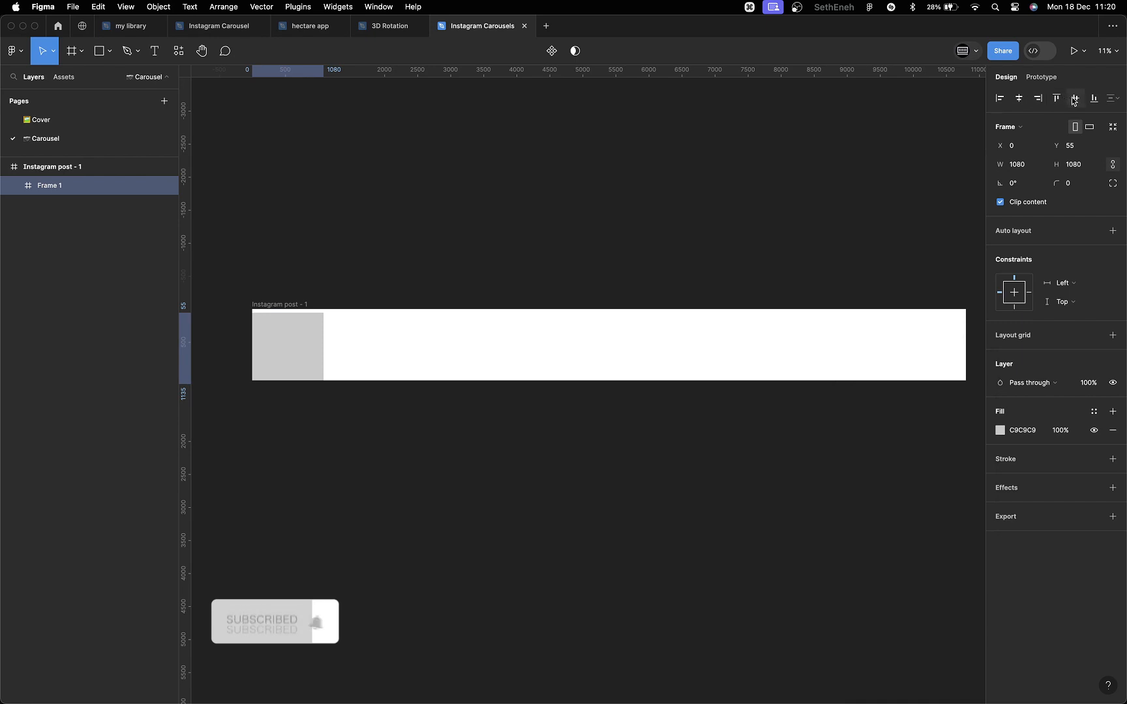
click(1055, 99)
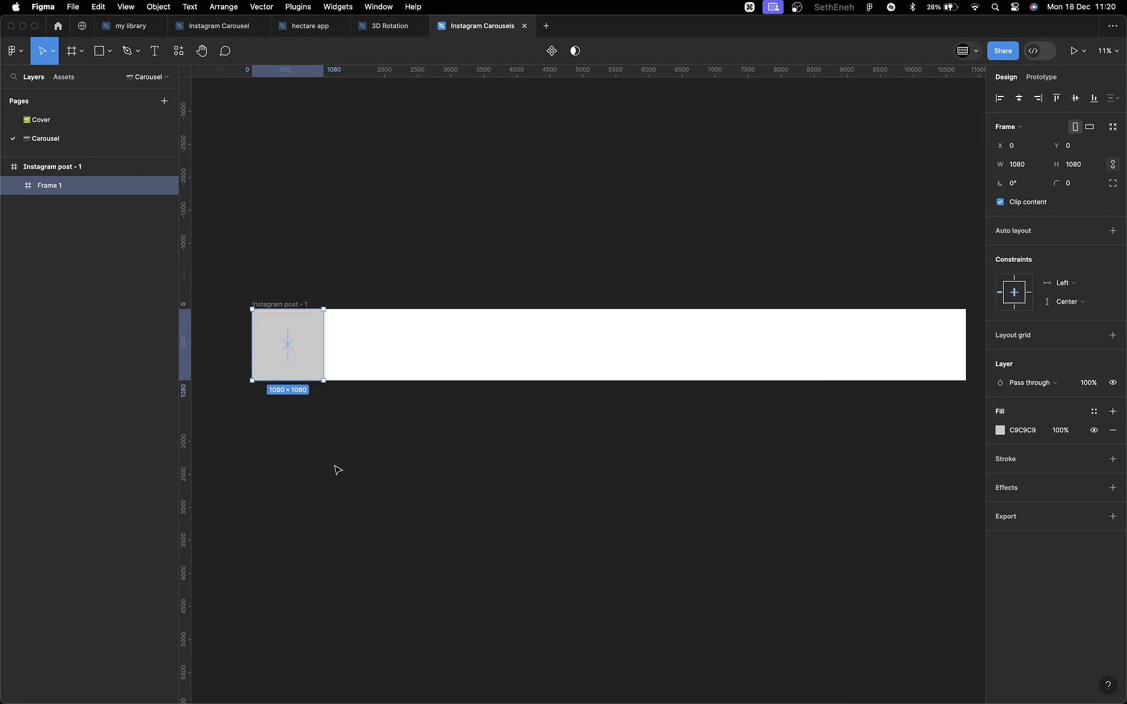
Step: Duplicate the grey square and place the copy directly to its right, at X 1080
click(306, 385)
click(298, 349)
drag(187, 347, 324, 345)
super+scroll(319, 372, up, 6)
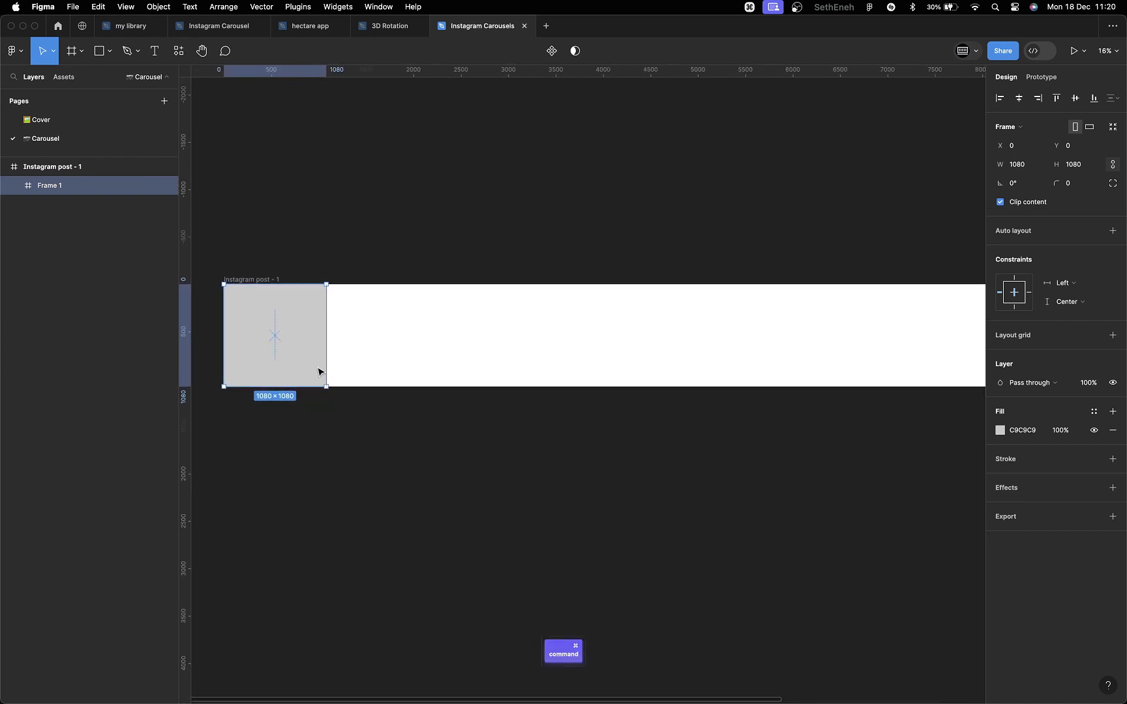
key(super+d)
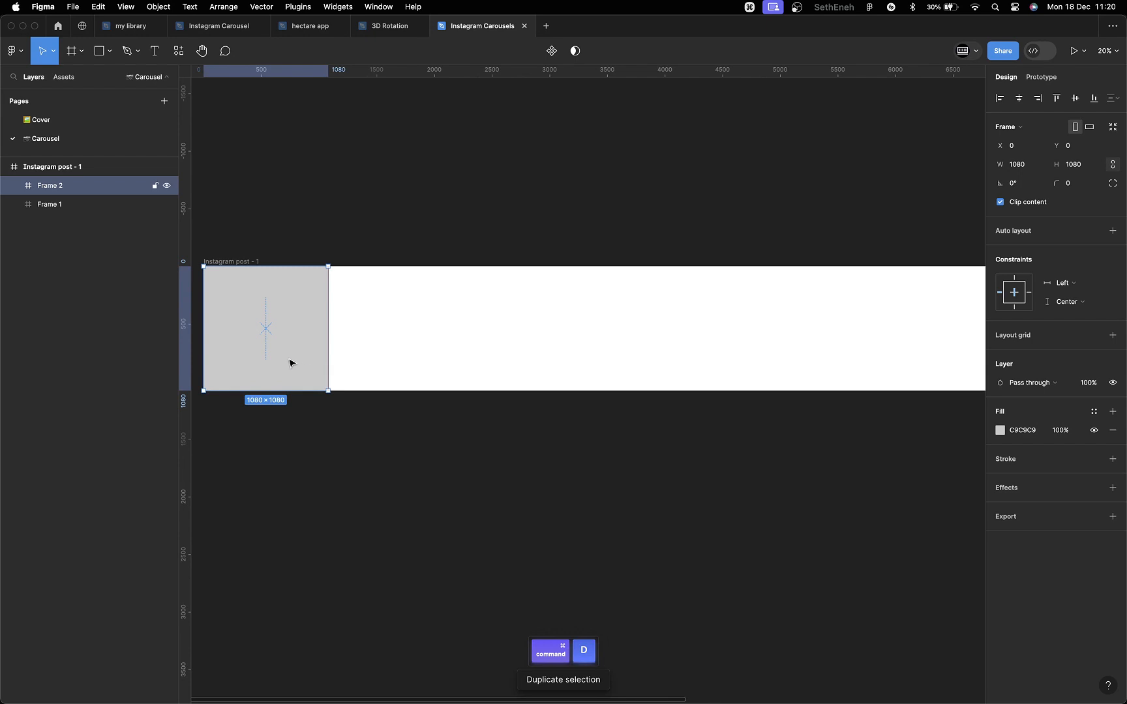
drag(289, 364, 414, 375)
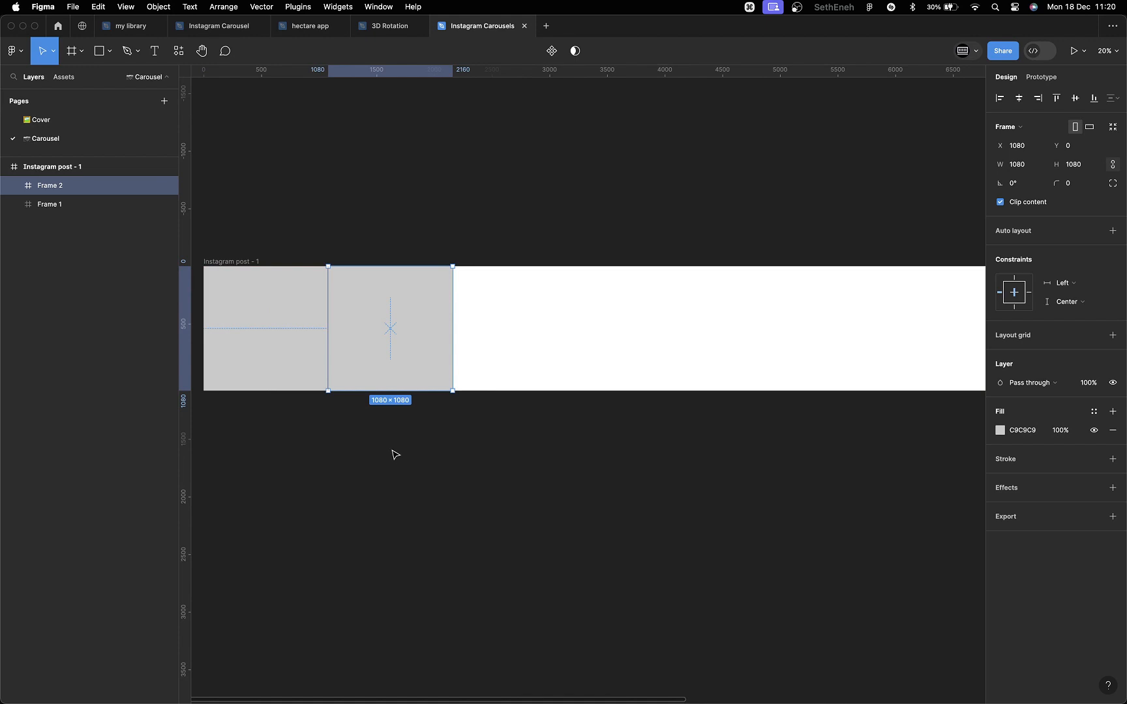
Step: Duplicate the second square and place the copy flush against its right edge, at X 2160
click(333, 466)
click(365, 361)
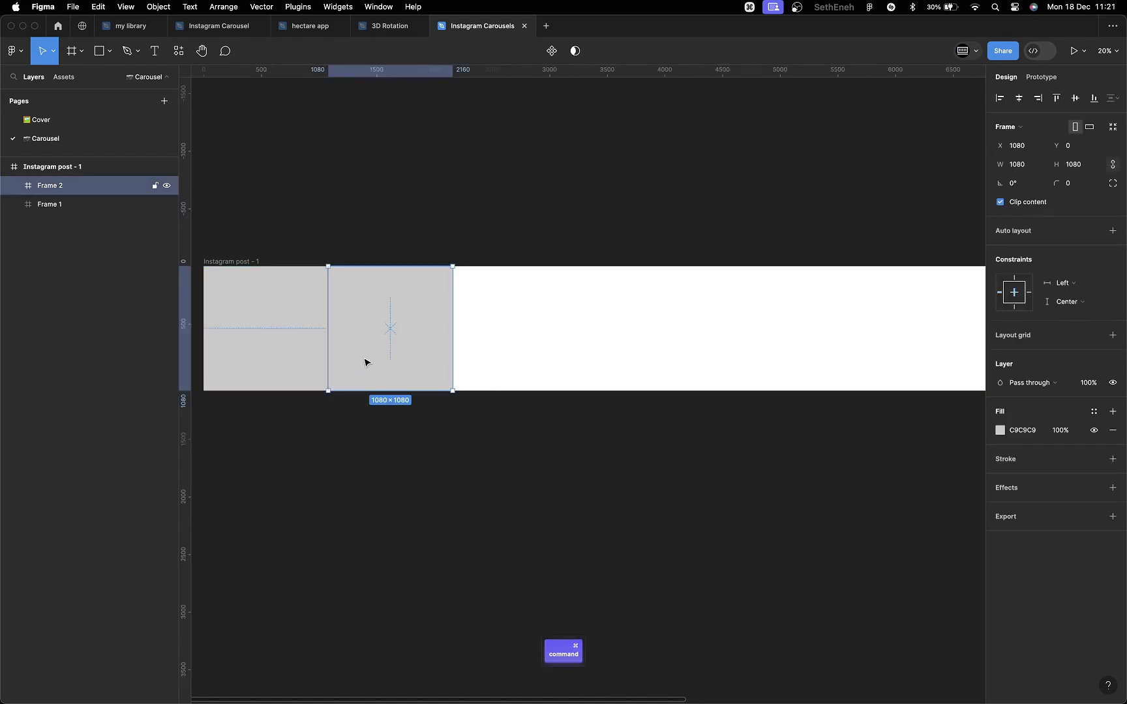
key(super+d)
drag(396, 368, 523, 372)
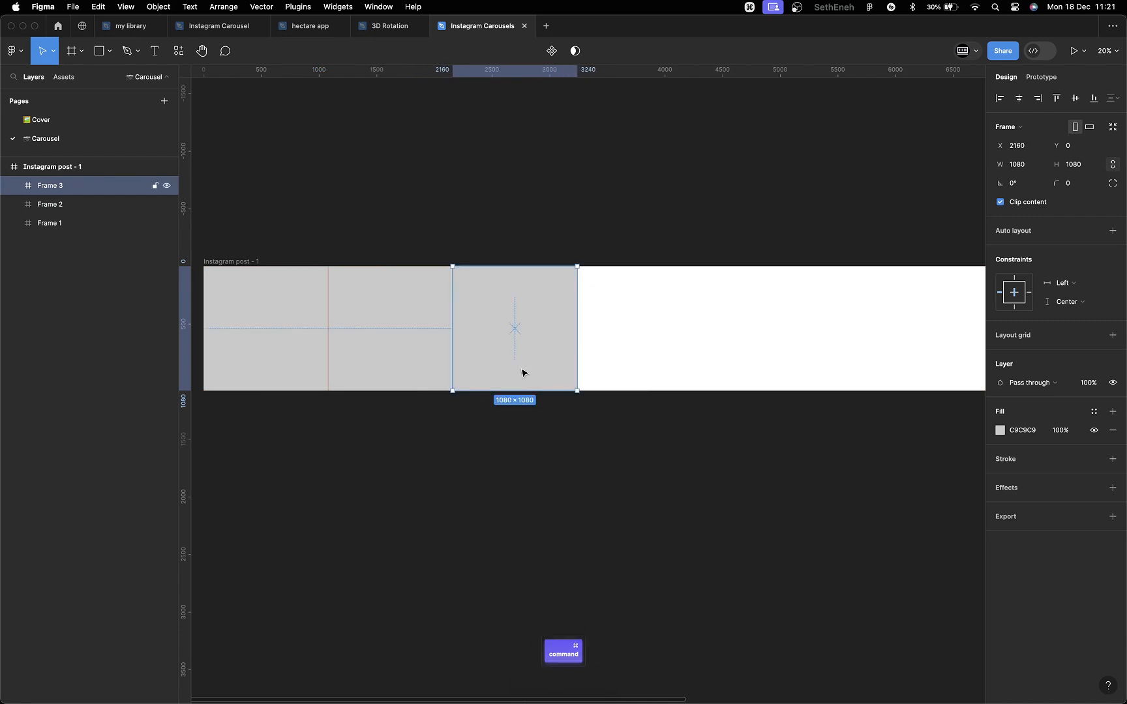
Step: Repeat the spaced duplication seven more times so ten squares fill the Instagram post frame
key(super+d)
key(super+d)
scroll(554, 385, up, 2)
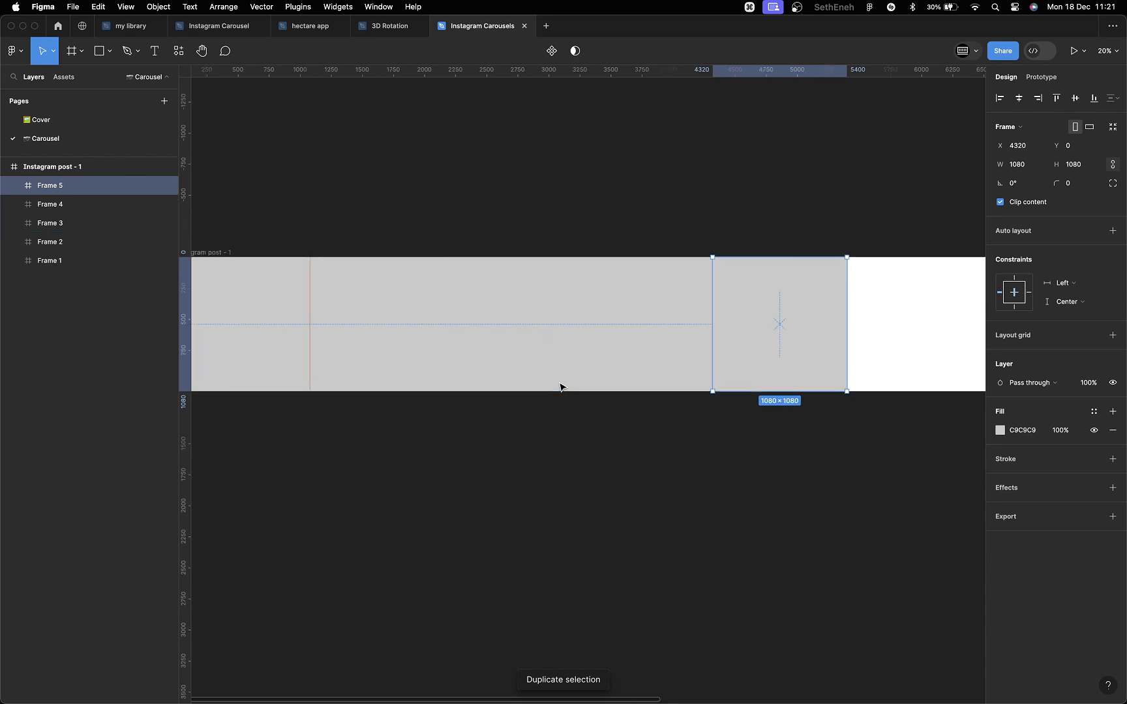
key(super+d)
scroll(560, 387, right, 10)
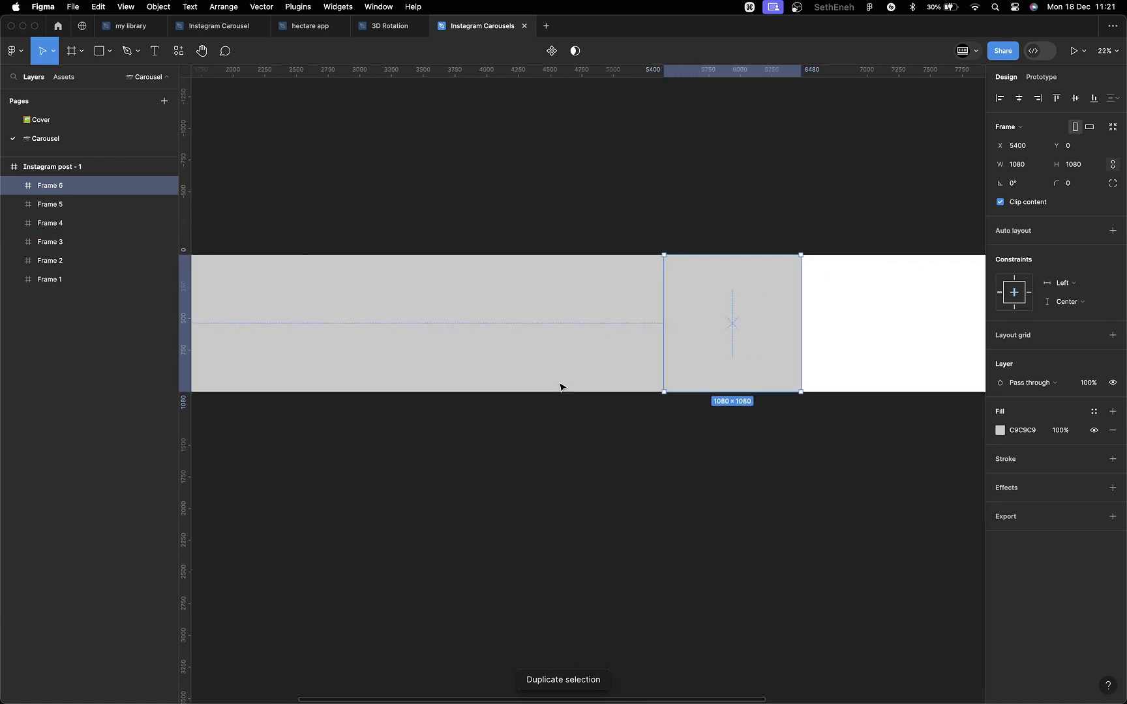
key(super+d)
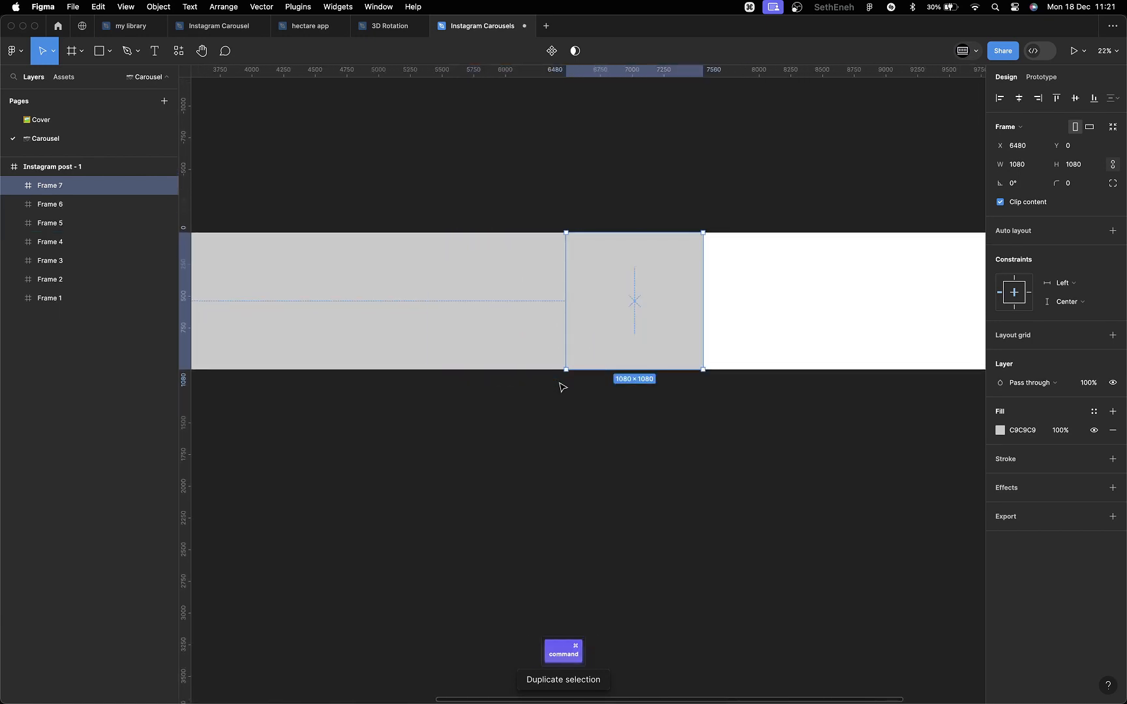
scroll(562, 387, down, 3)
scroll(562, 387, right, 3)
scroll(562, 387, down, 5)
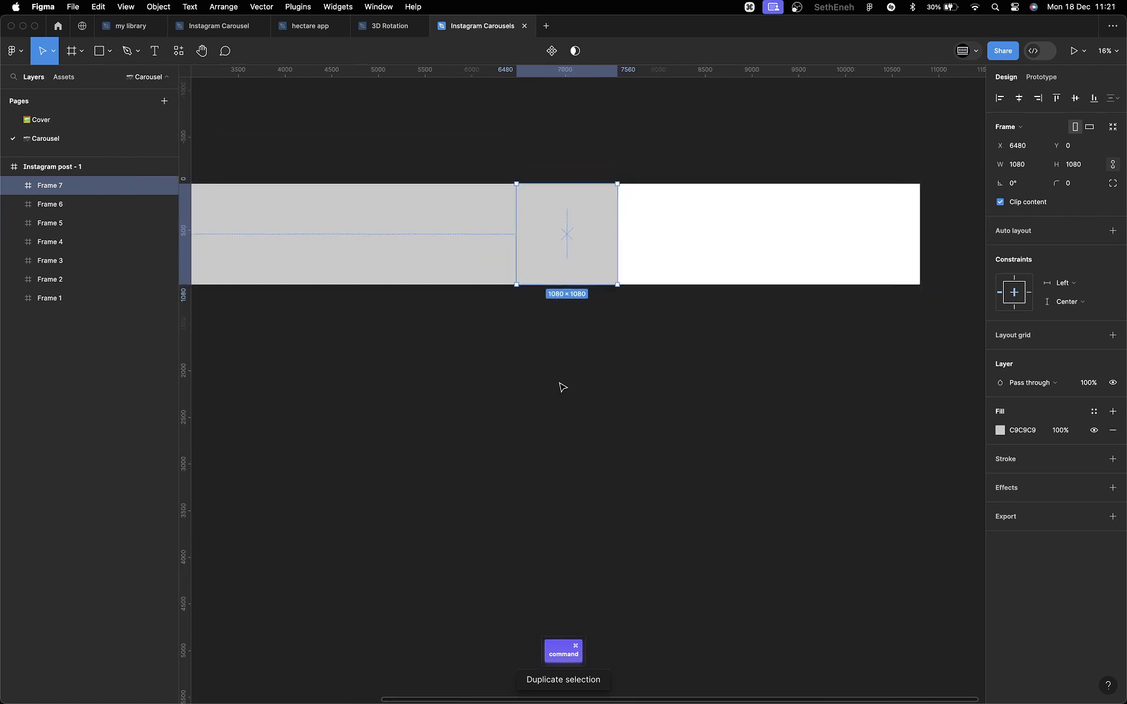
key(super+d)
key(super+d)
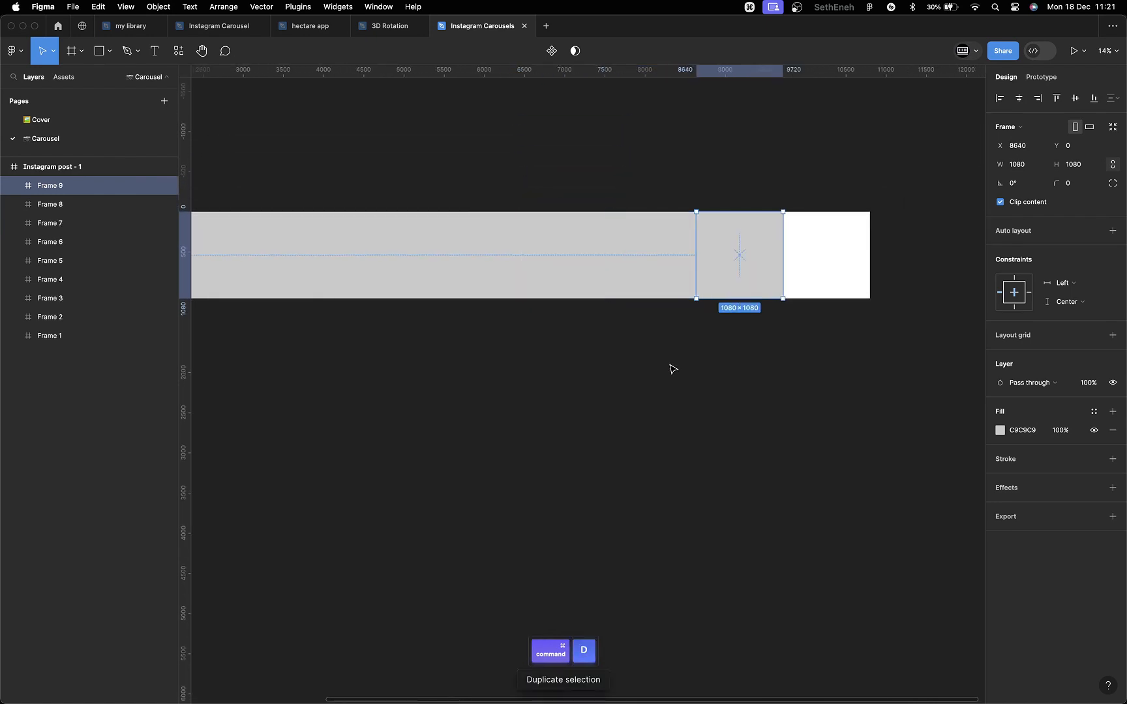
key(super+d)
Step: Set the fill opacity of every second square (Frames 2, 4, 6, 8 and 10) to 30%
scroll(598, 423, left, 3)
scroll(598, 423, up, 1)
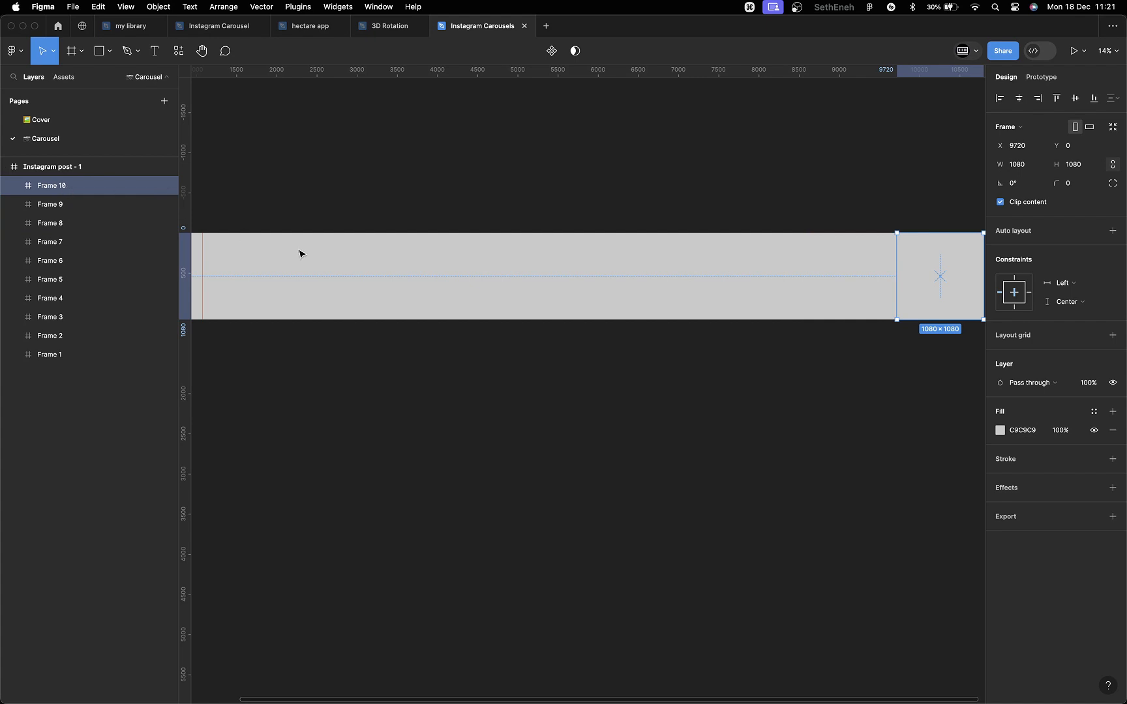
scroll(382, 505, down, 3)
scroll(382, 505, left, 2)
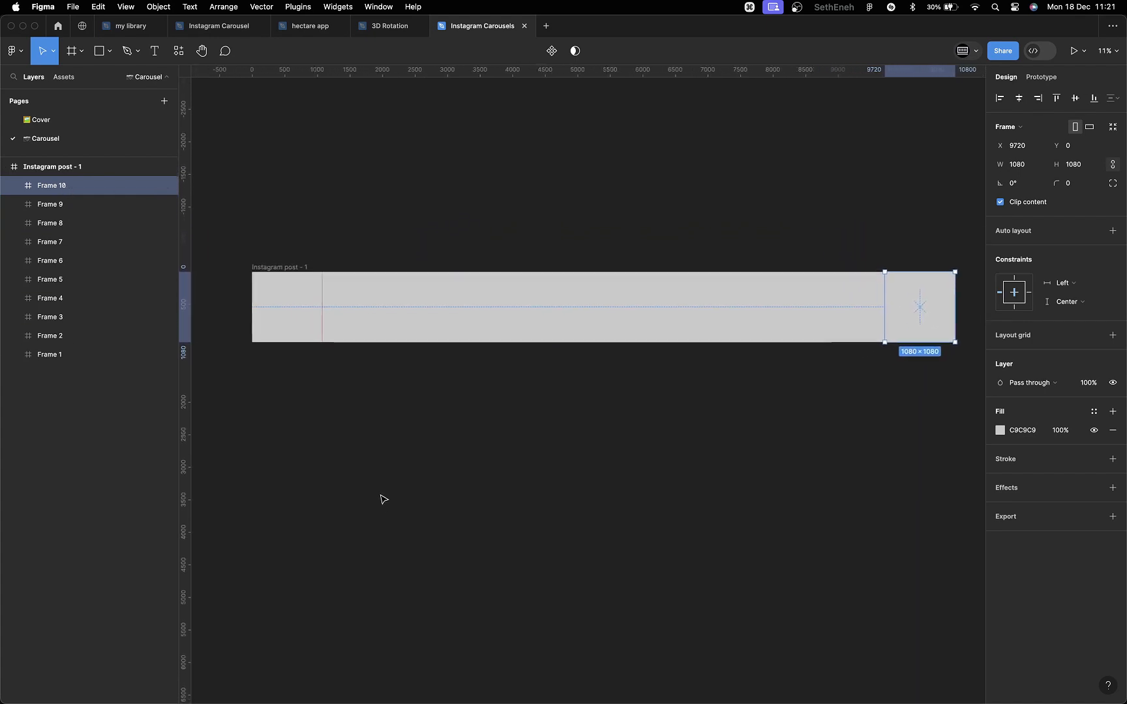
click(368, 326)
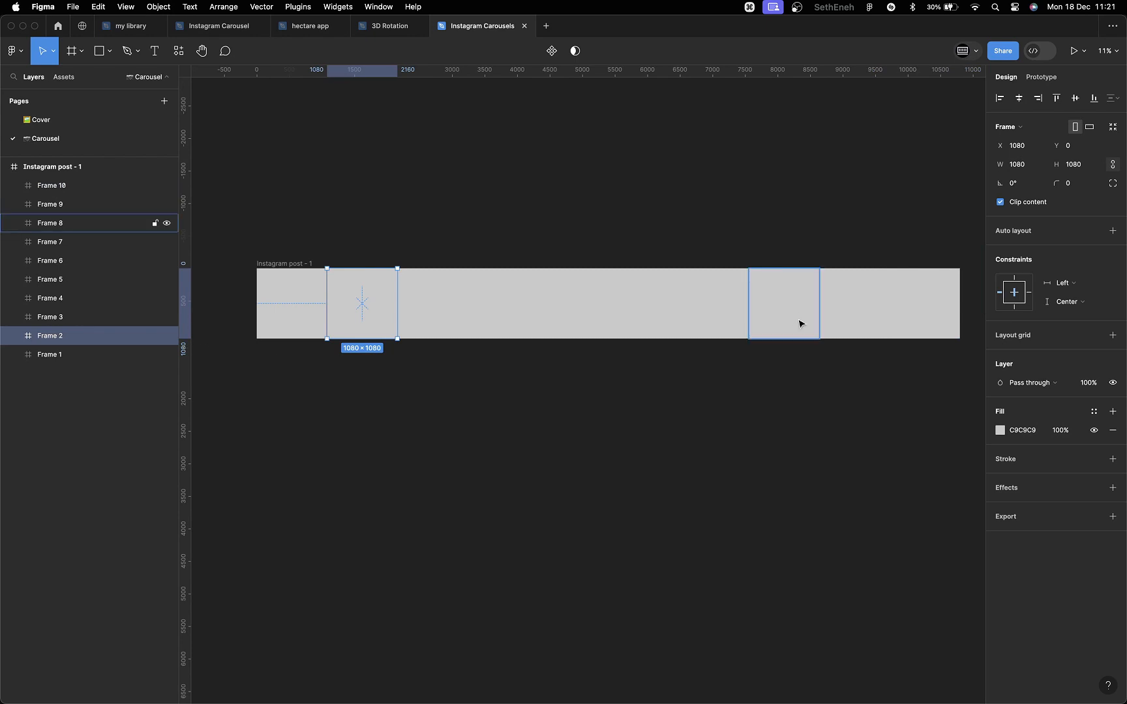
shift+click(492, 326)
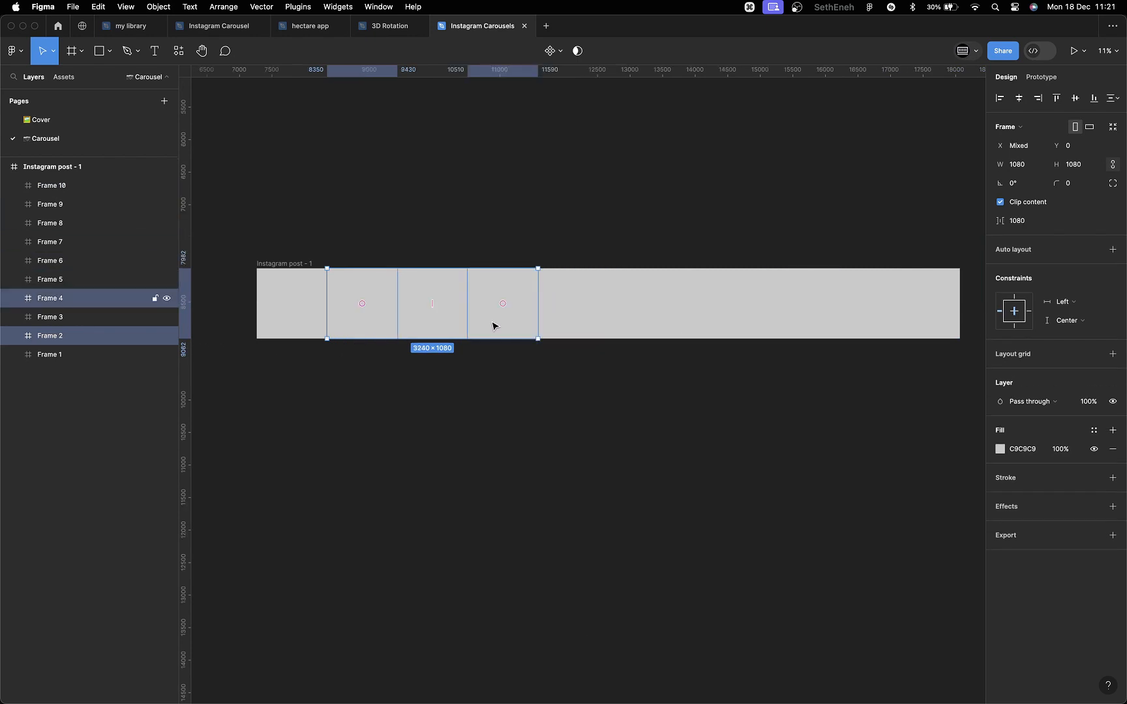
shift+click(632, 319)
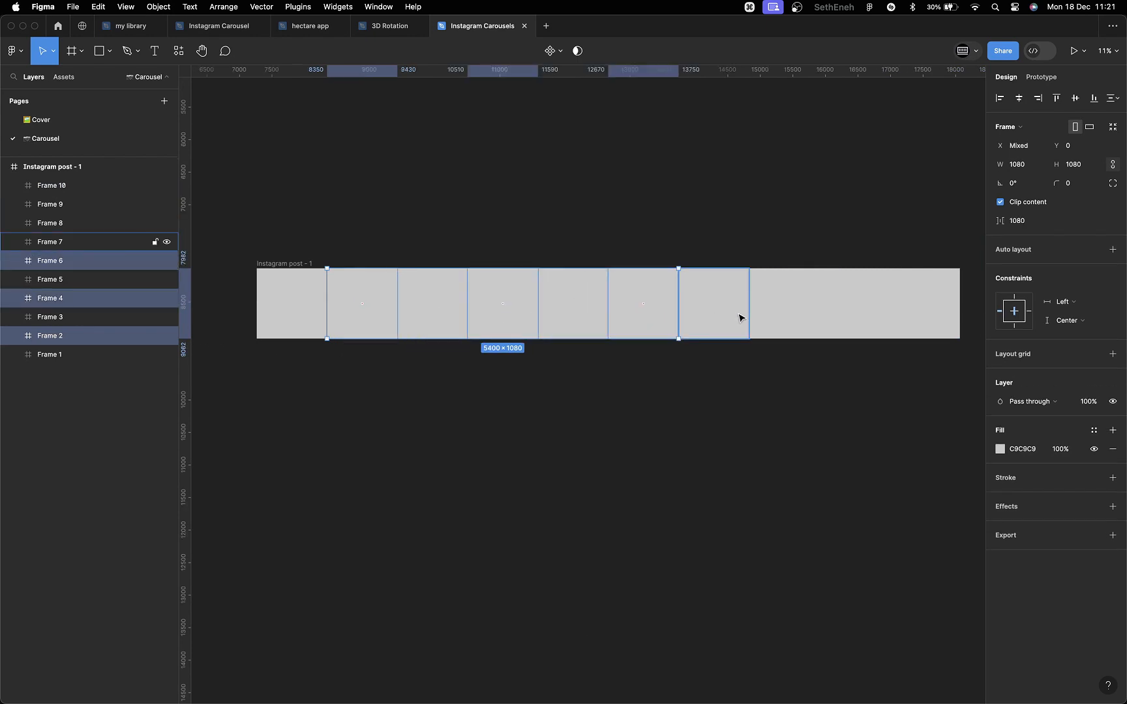
shift+click(774, 316)
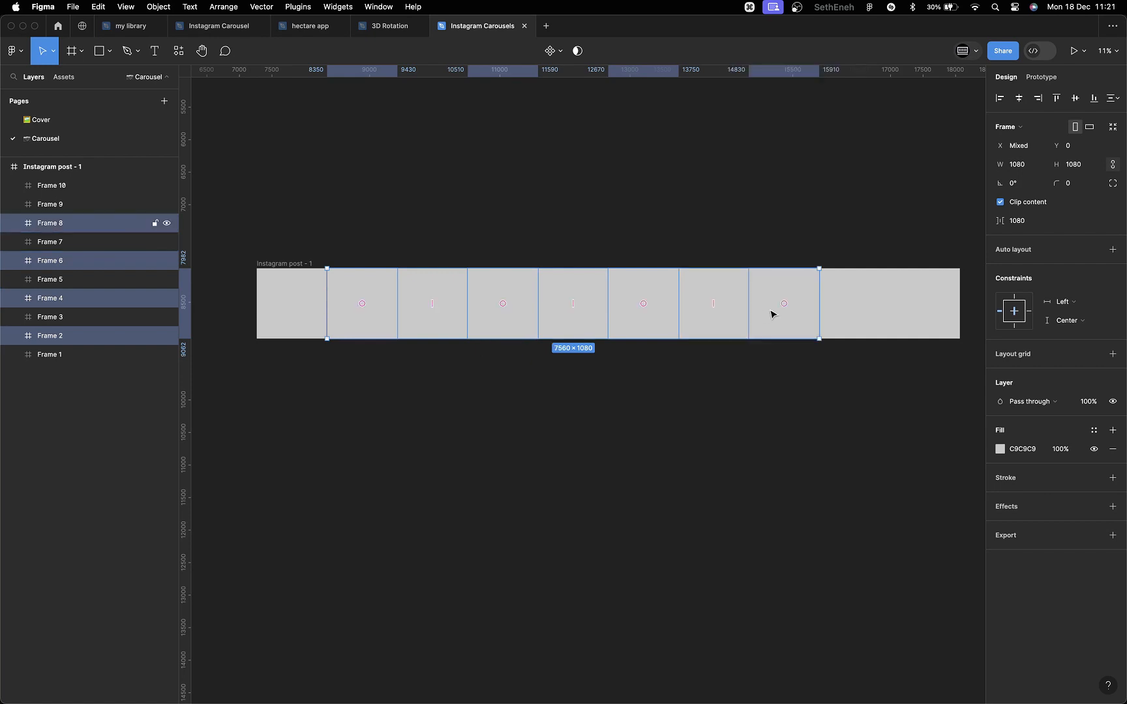
shift+click(918, 309)
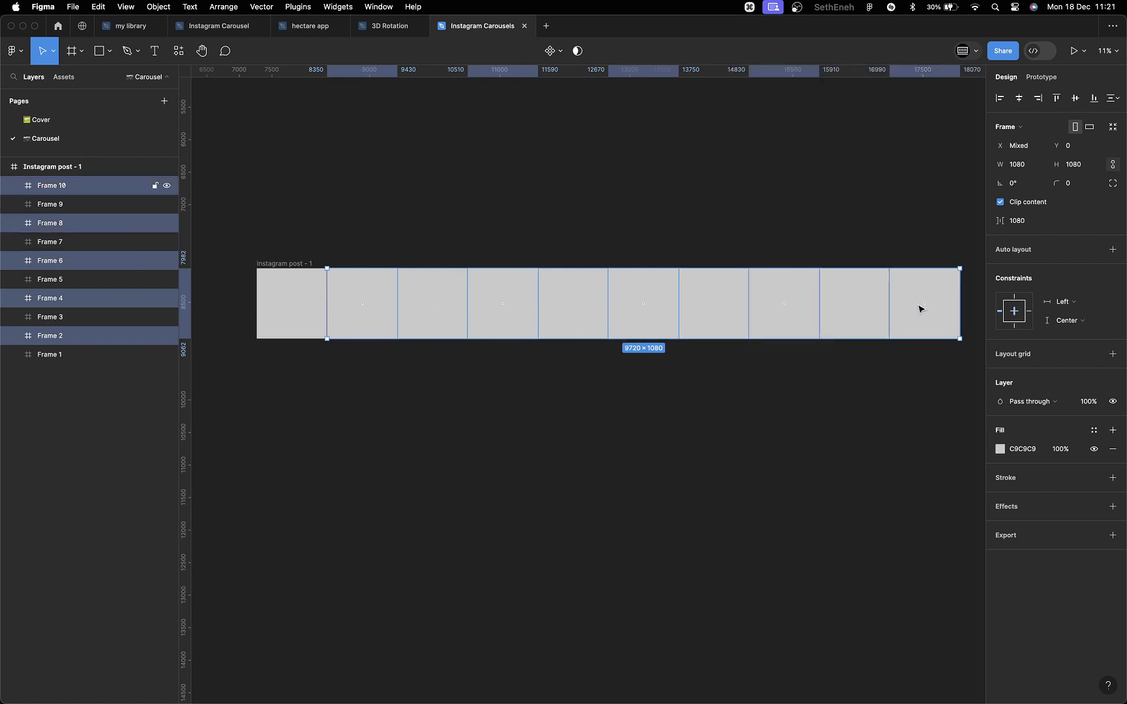
click(1058, 450)
text(30)
key(Return)
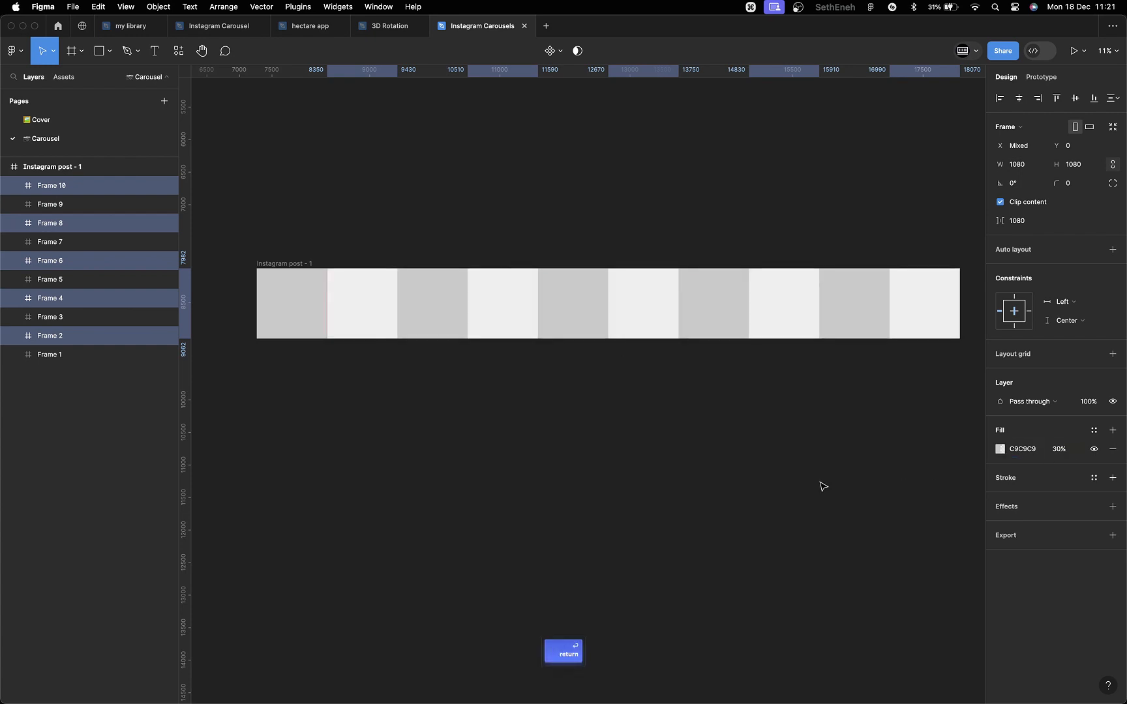
Step: Add vertical ruler guides inside the Instagram post frame at 2160, 3240, 4320 and 5400, along the right edges of Frames 2 to 5
click(562, 439)
click(362, 313)
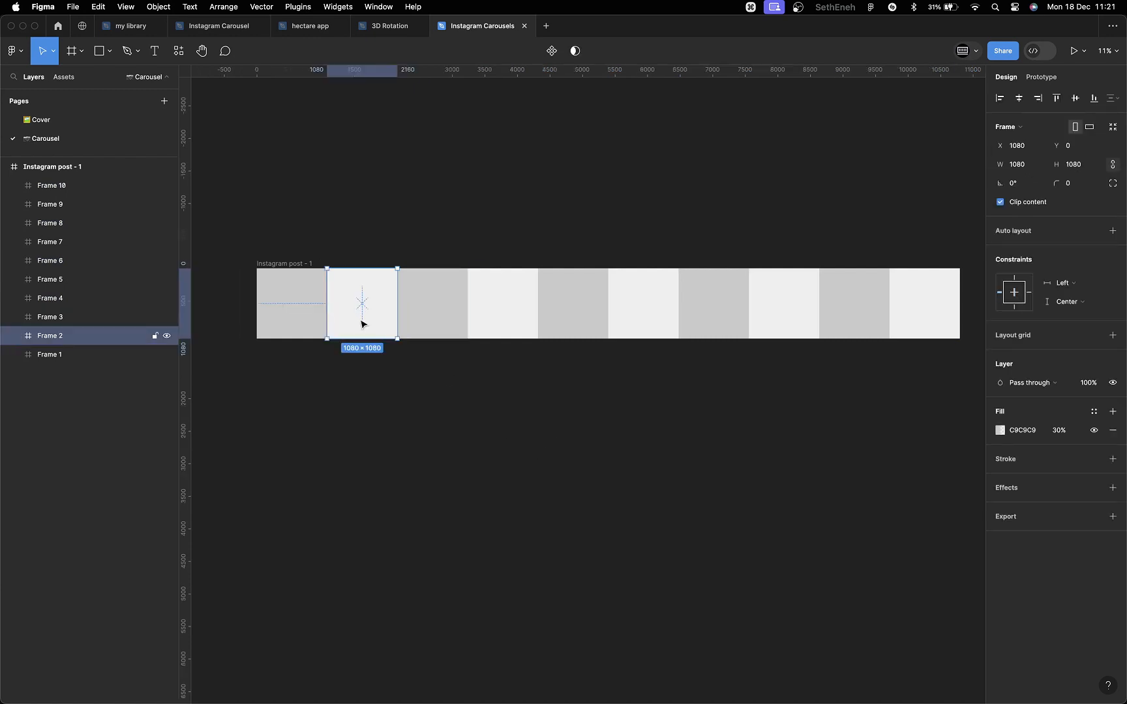
drag(185, 335, 397, 335)
click(447, 320)
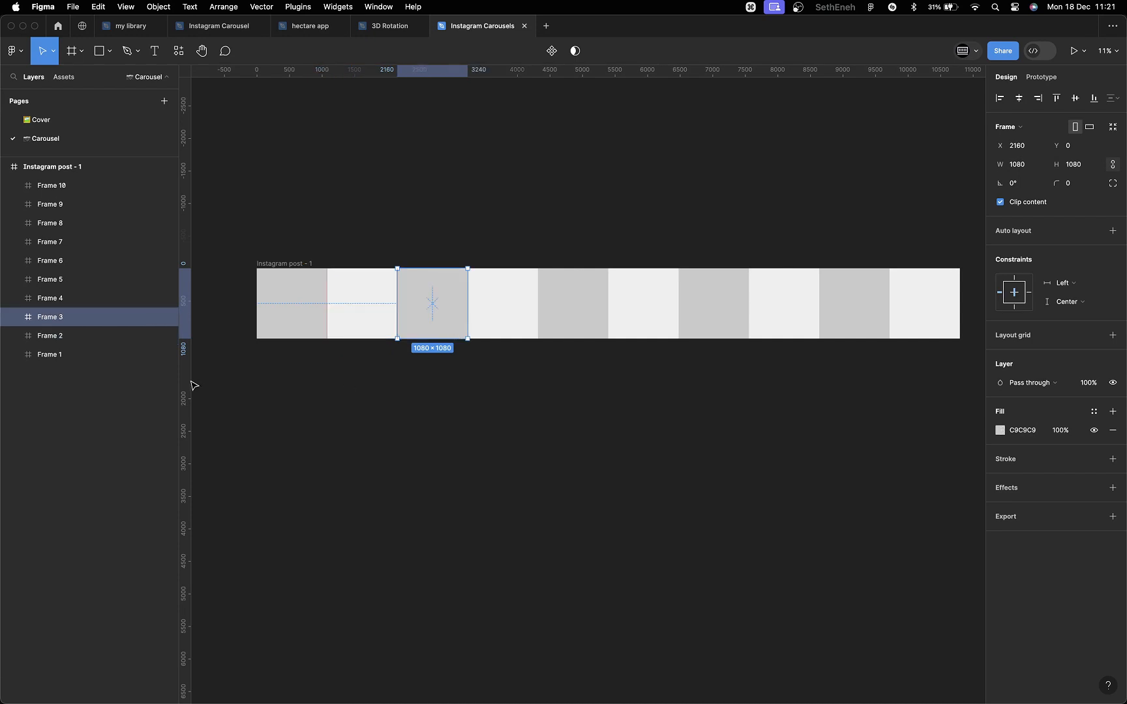
drag(193, 380, 467, 334)
click(515, 323)
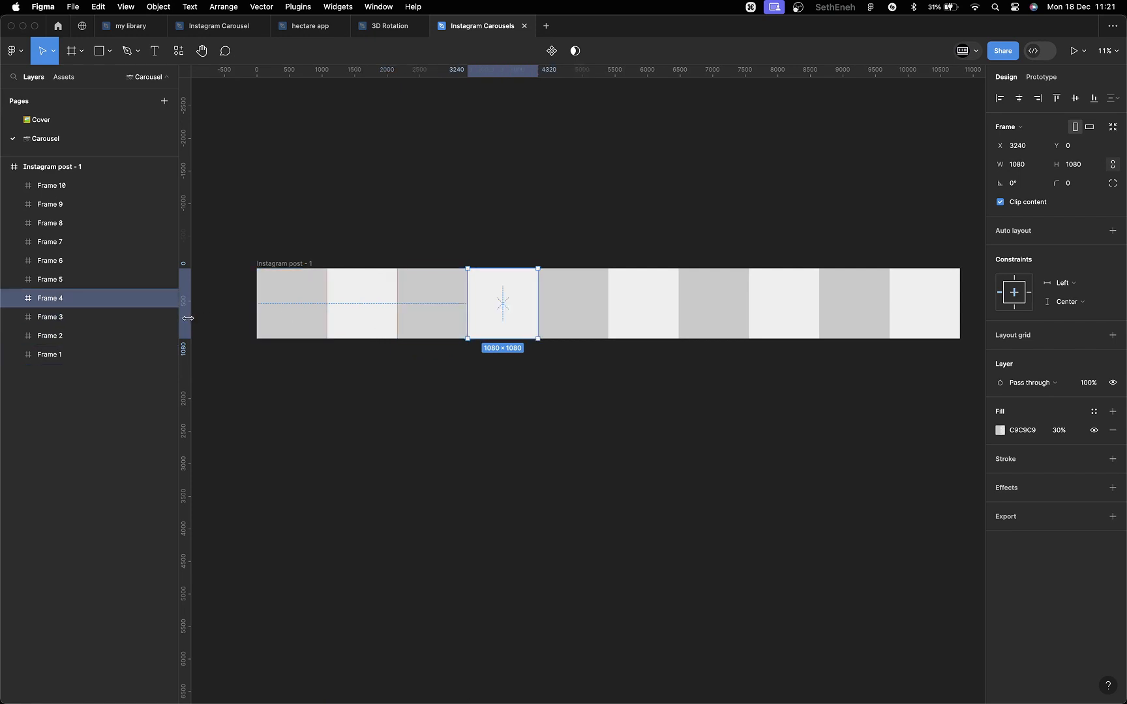
drag(188, 317, 538, 300)
click(579, 299)
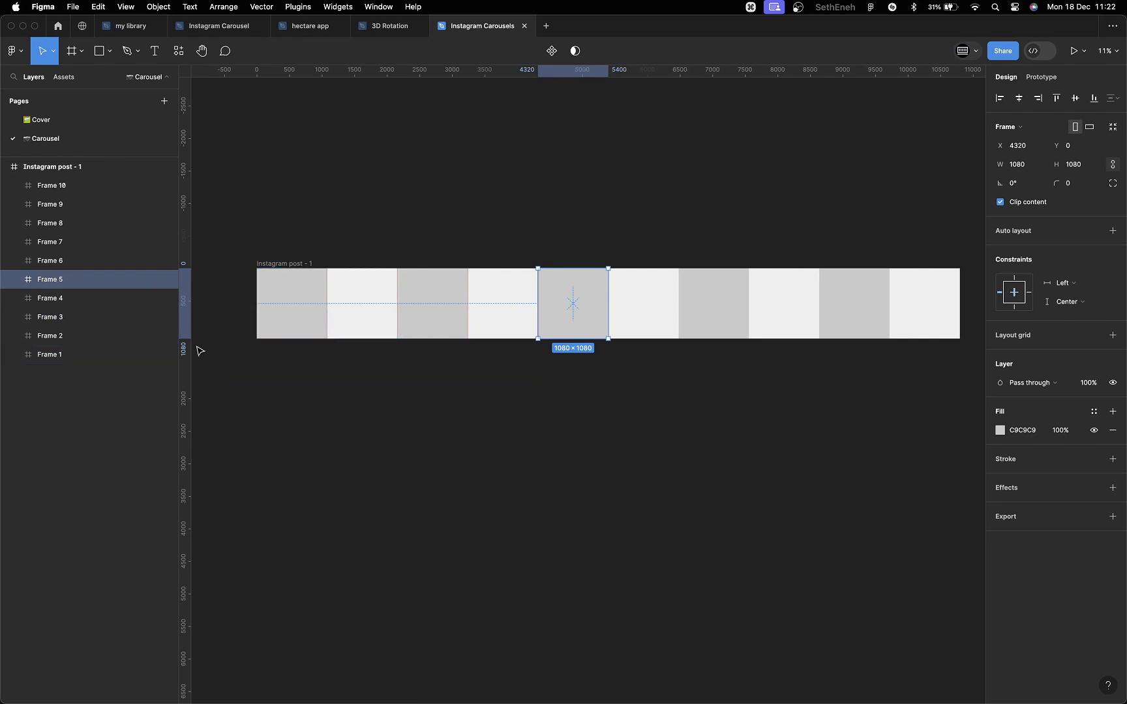
drag(184, 339, 608, 316)
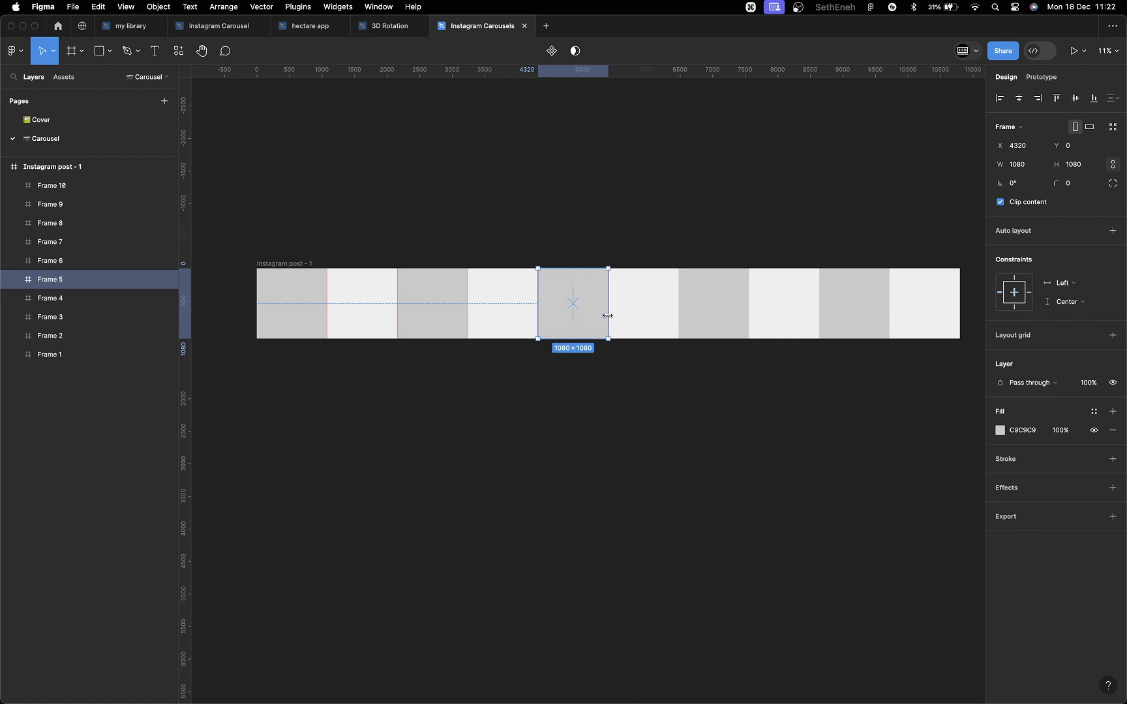
Step: Add vertical ruler guides at 6480, 7560, 8640 and 9720, along the right edges of Frames 6 to 9
click(645, 315)
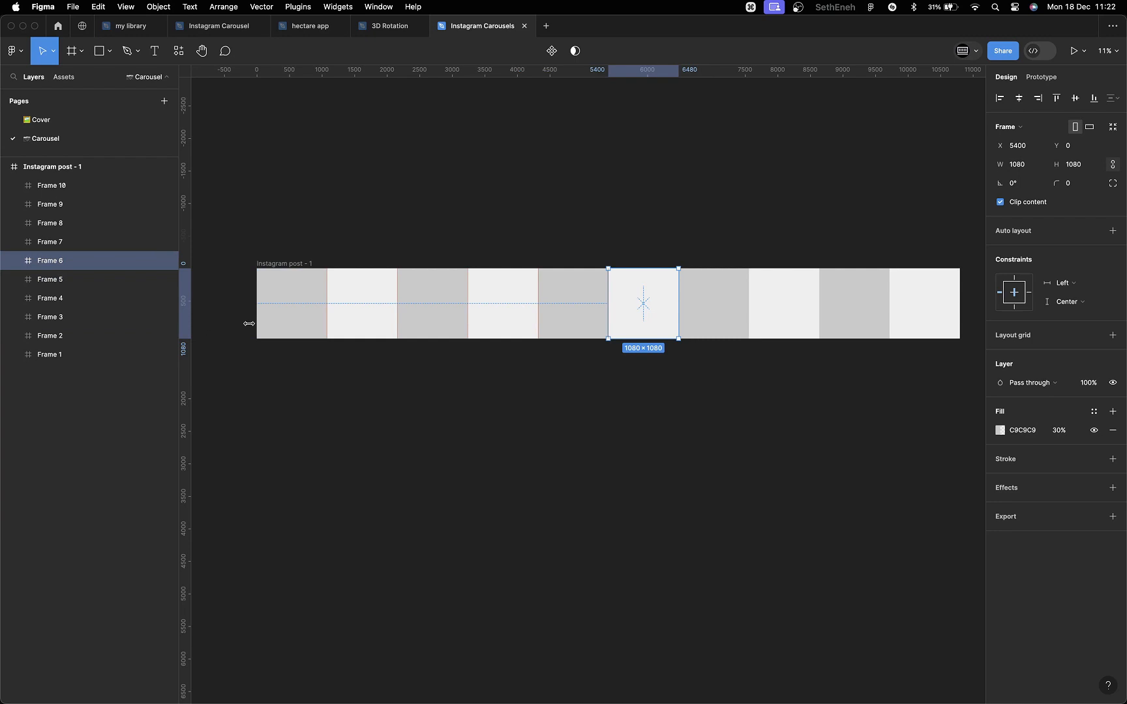
drag(609, 313, 678, 310)
click(719, 300)
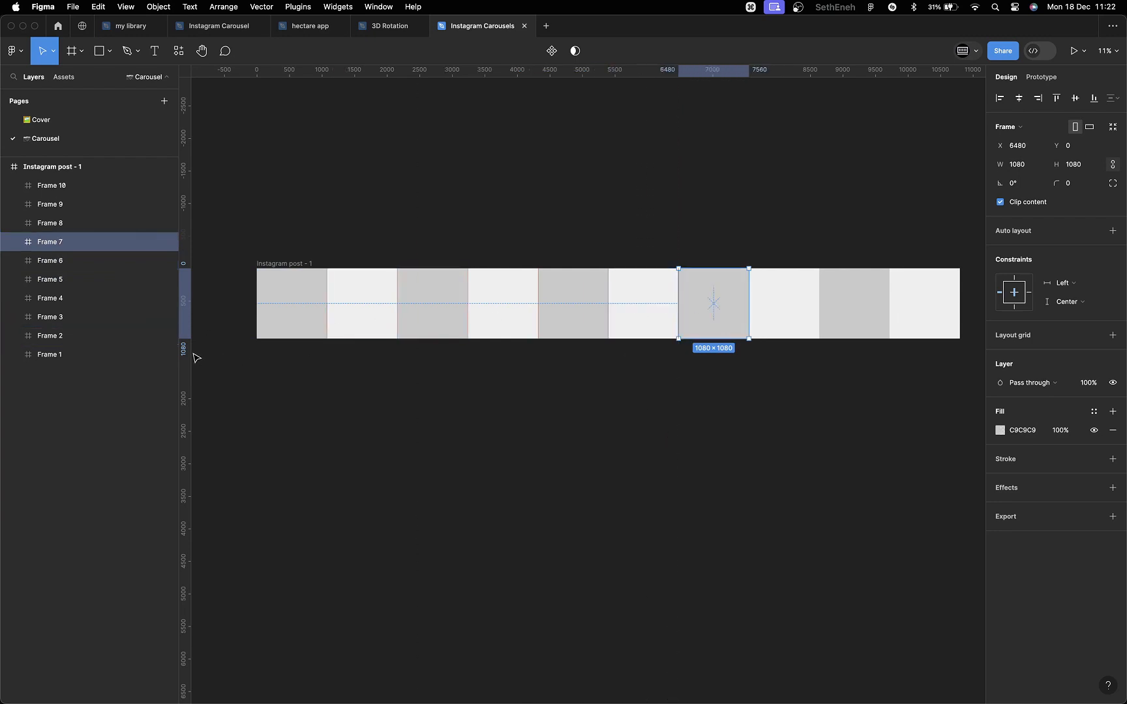
drag(187, 352, 748, 300)
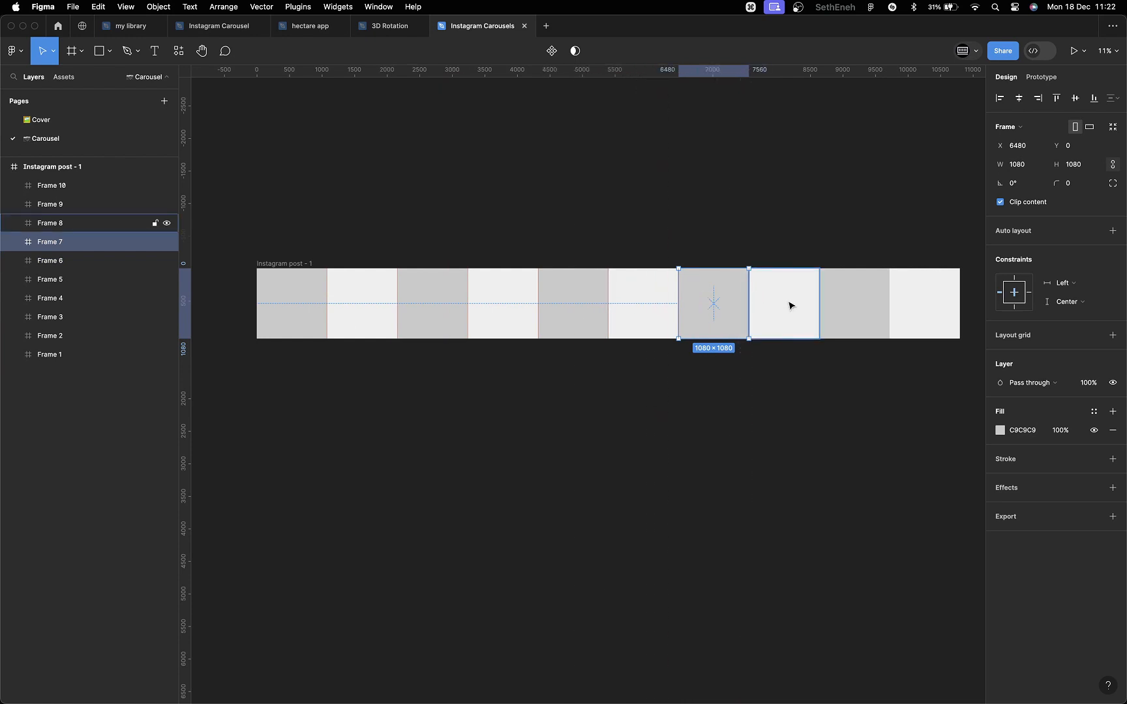
click(763, 317)
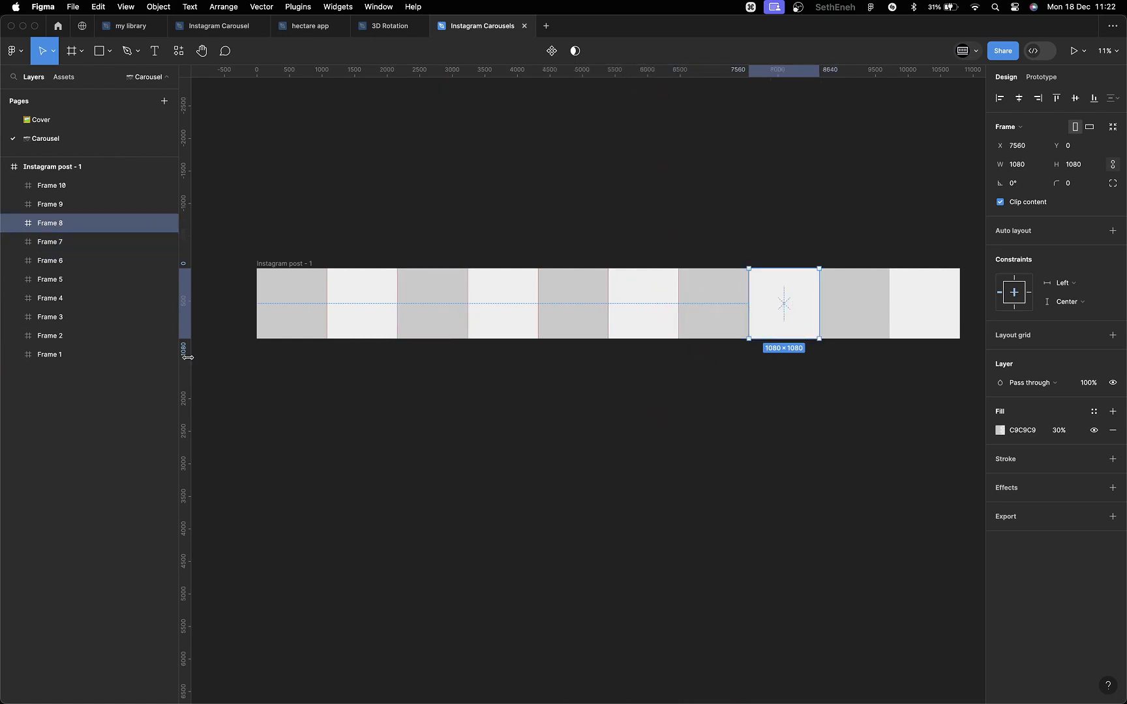
drag(187, 356, 820, 294)
click(874, 305)
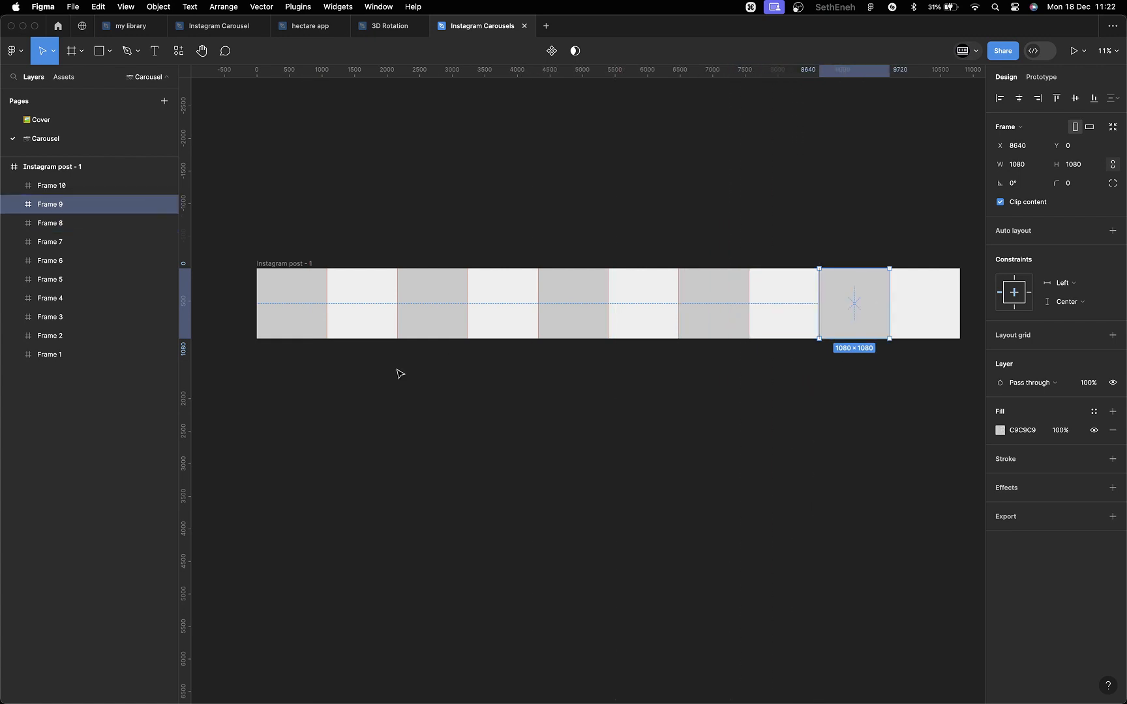
drag(187, 396, 890, 301)
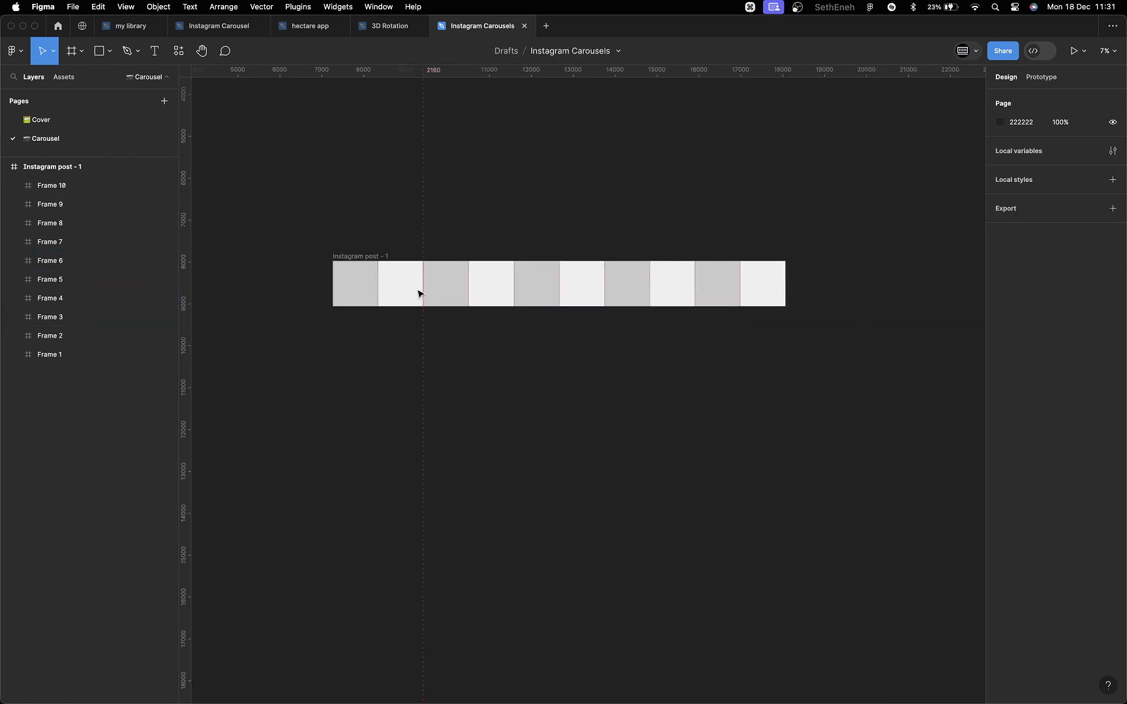
Step: Delete the ten square frames, Frame 1 to Frame 10, keeping the Instagram post frame with its guides
click(72, 189)
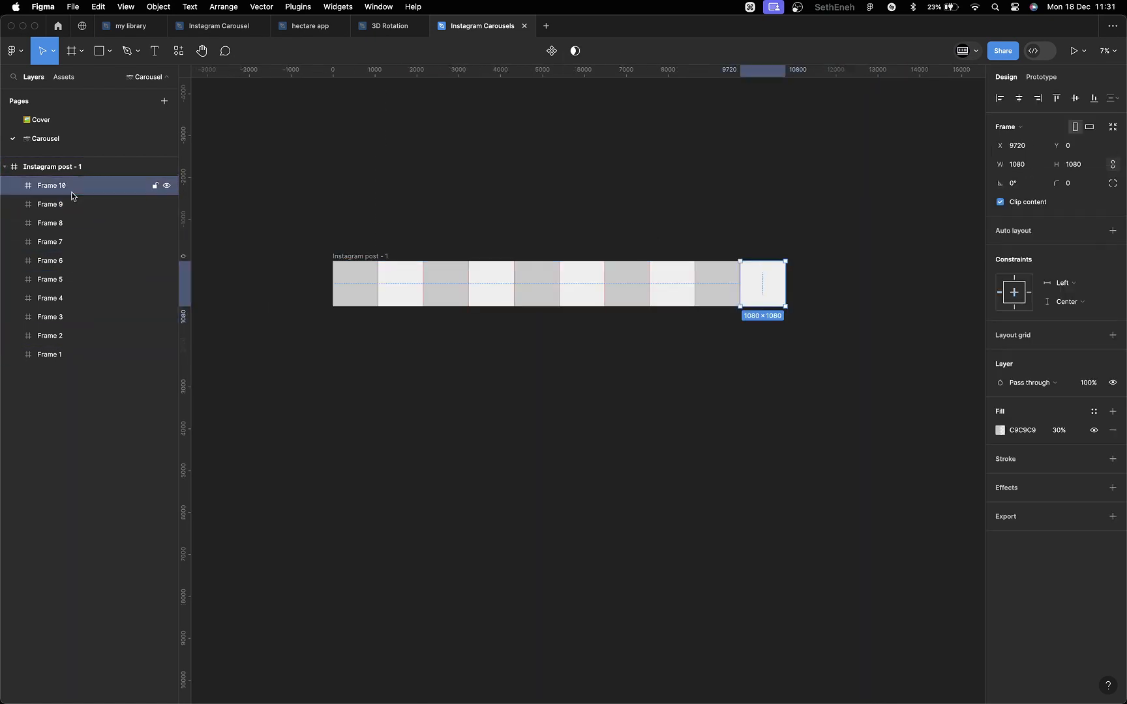
shift+click(62, 359)
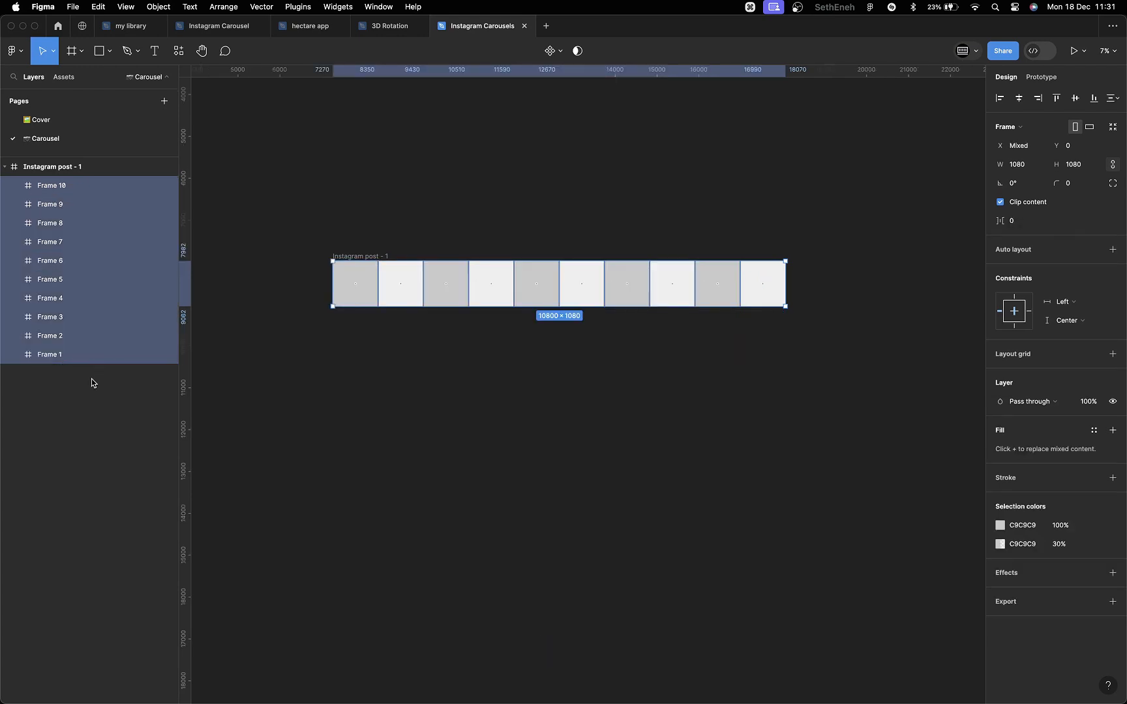
key(BackSpace)
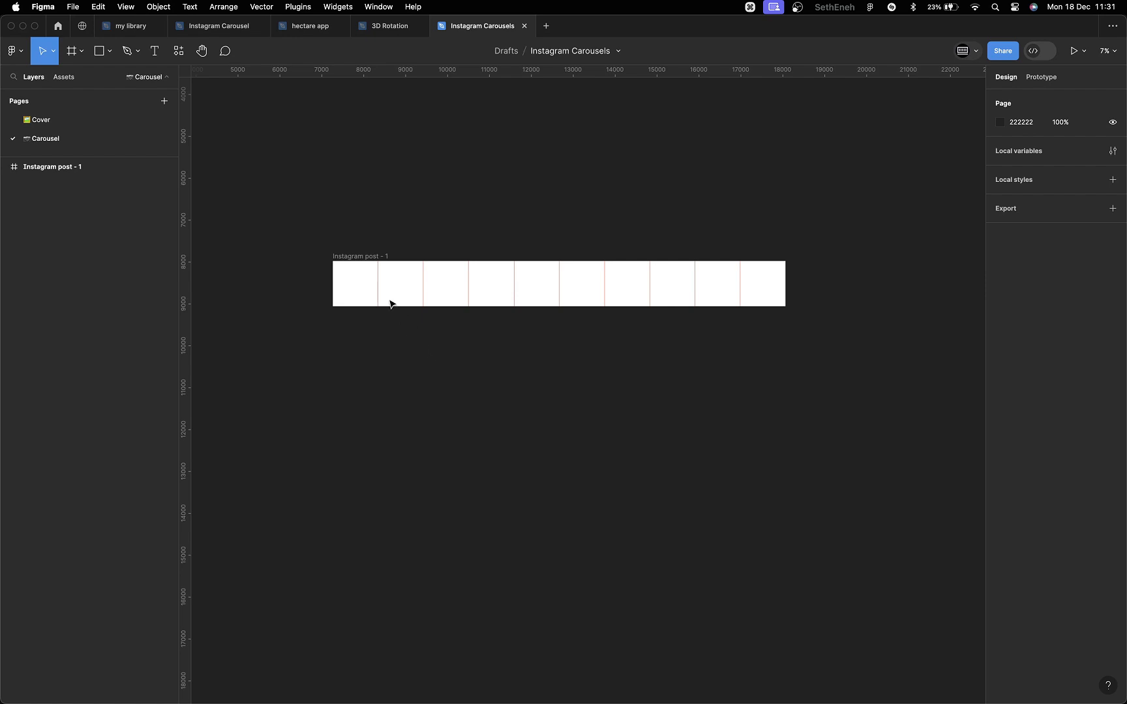
Step: Convert the Instagram post frame into a component and rename it "Instagram carousel"
click(368, 257)
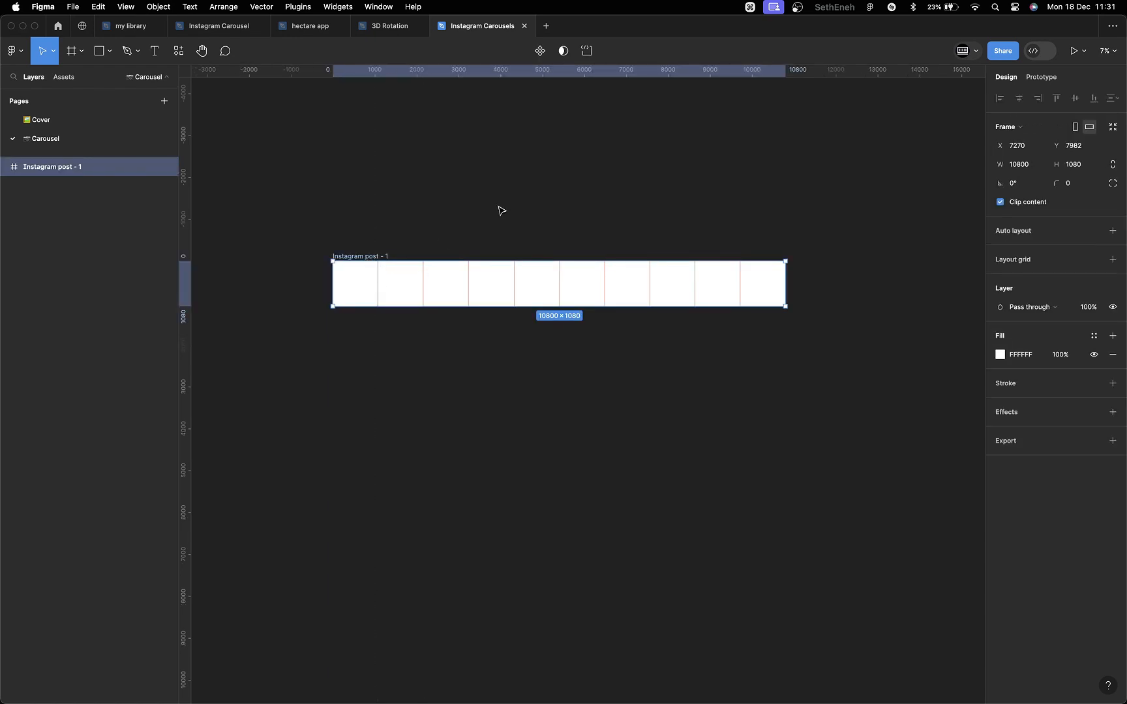
click(540, 52)
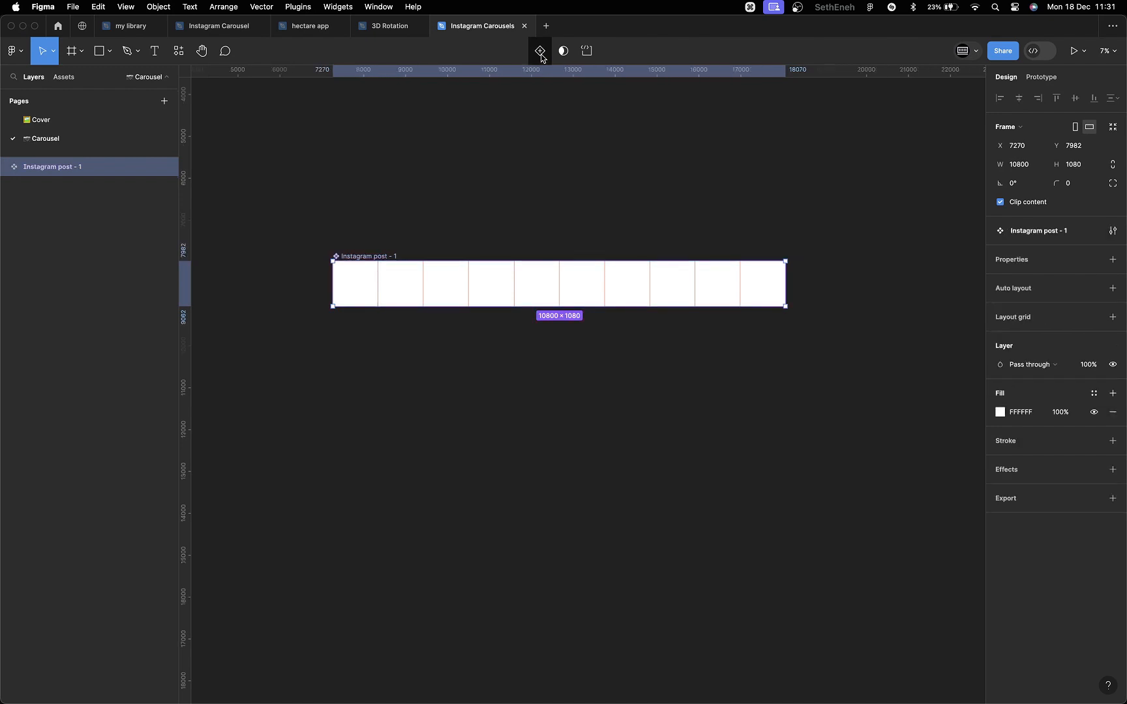
double_click(80, 168)
click(58, 168)
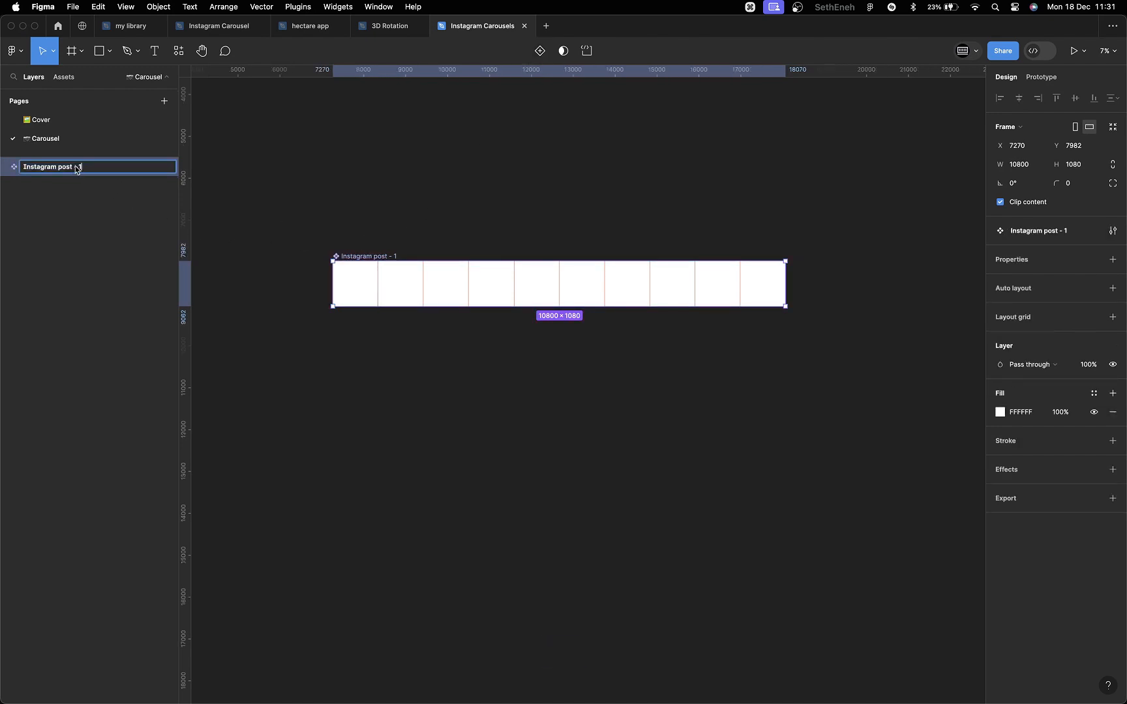
drag(58, 168, 177, 199)
text(carousel)
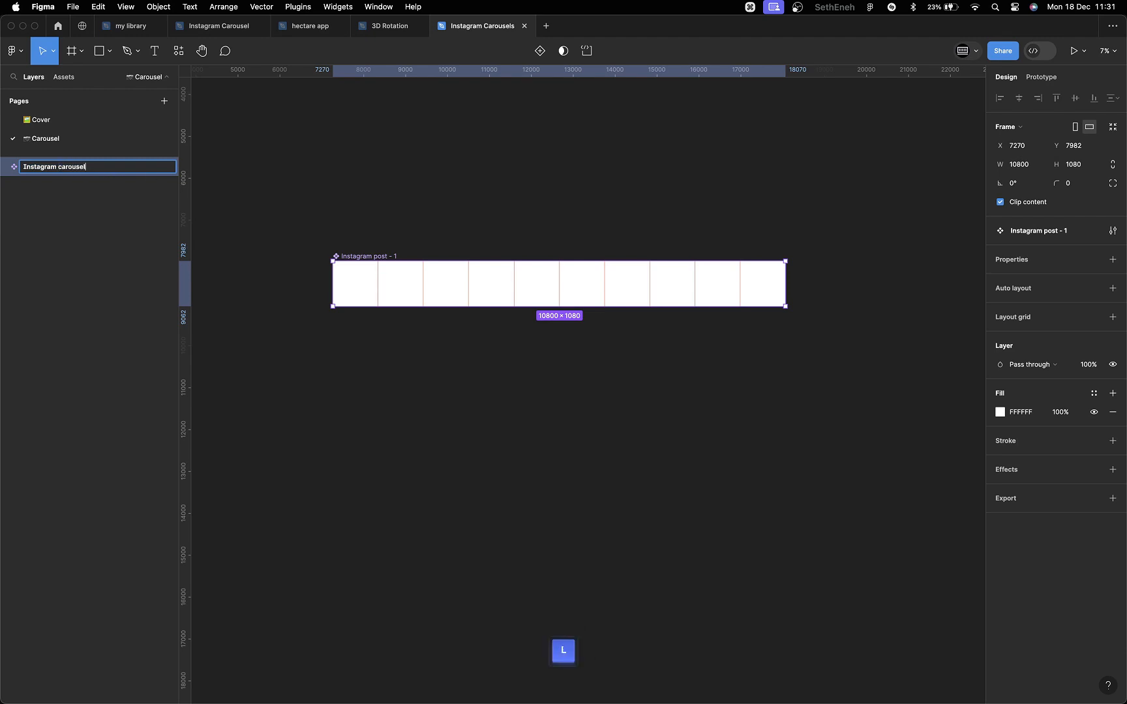
key(Return)
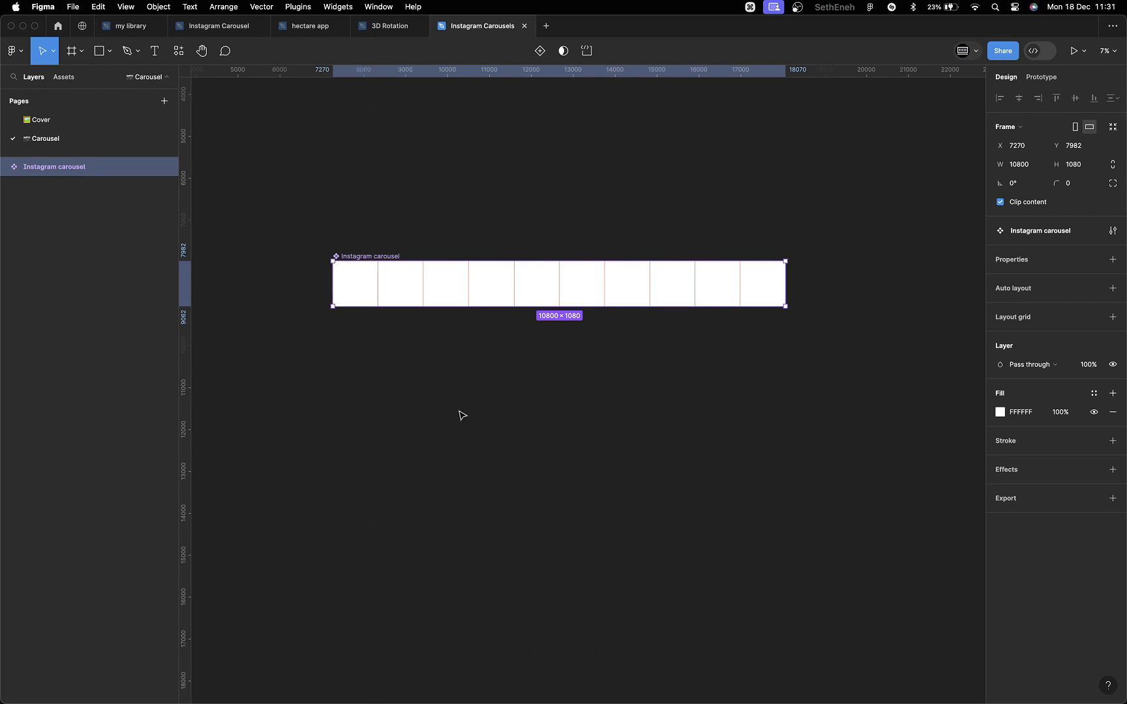
Step: Paste the Neighbourhood Supermarket logo and mockup images onto the canvas below the carousel component
click(494, 396)
click(363, 290)
key(super+v)
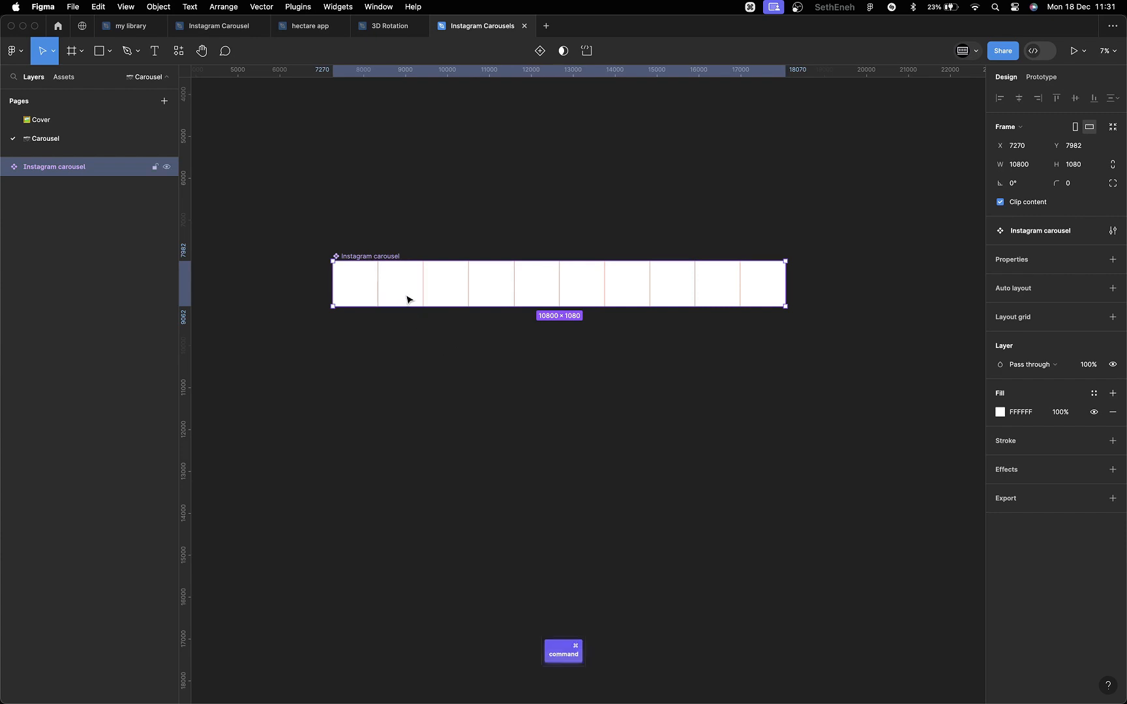
scroll(688, 602, down, 2)
scroll(689, 602, left, 2)
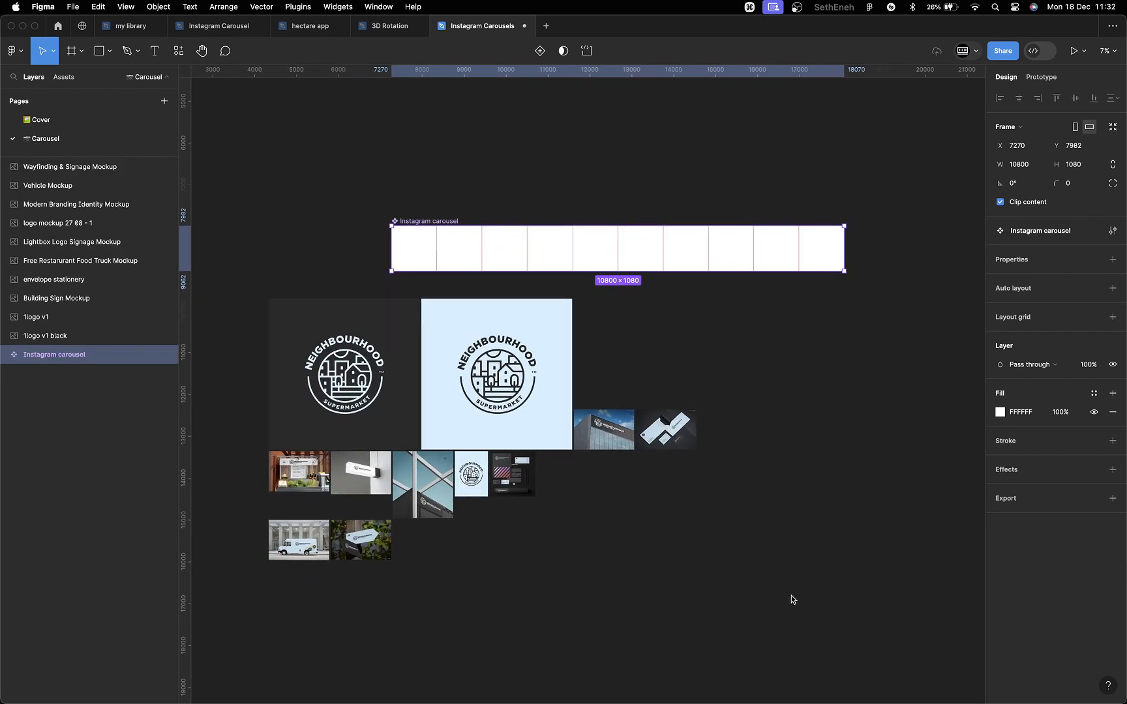
Step: Set the height of all ten imported logo and mockup images to 1080, keeping their proportions
drag(790, 596, 229, 284)
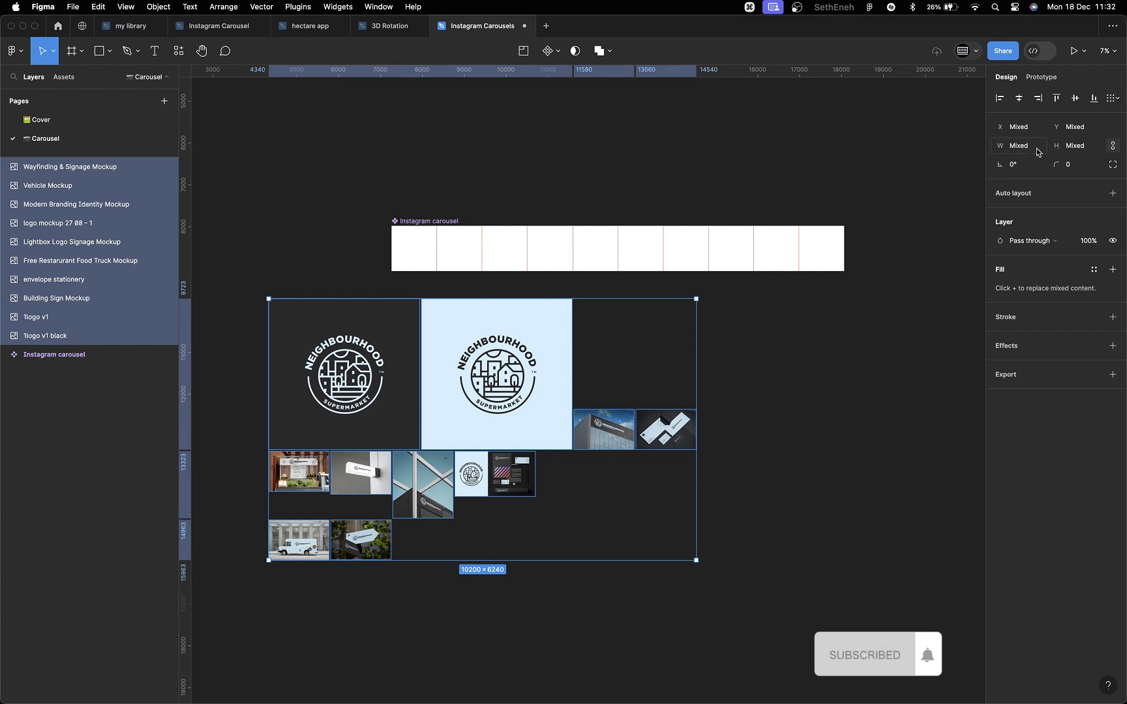
click(1072, 146)
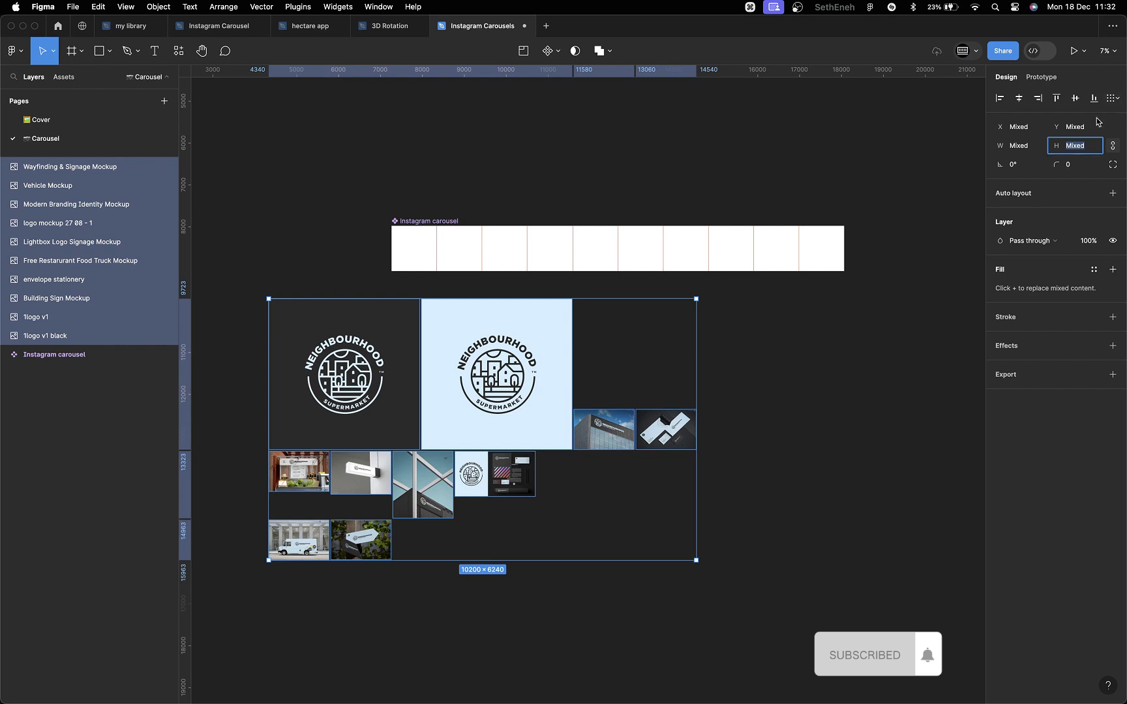
text(1)
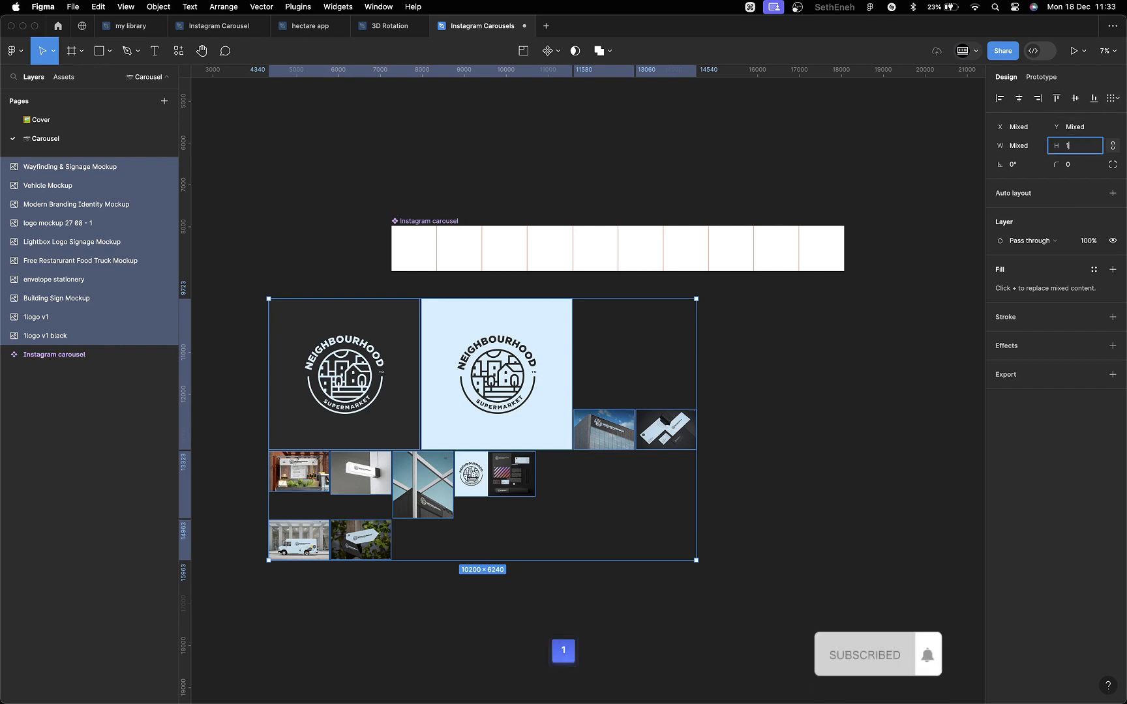
text(080)
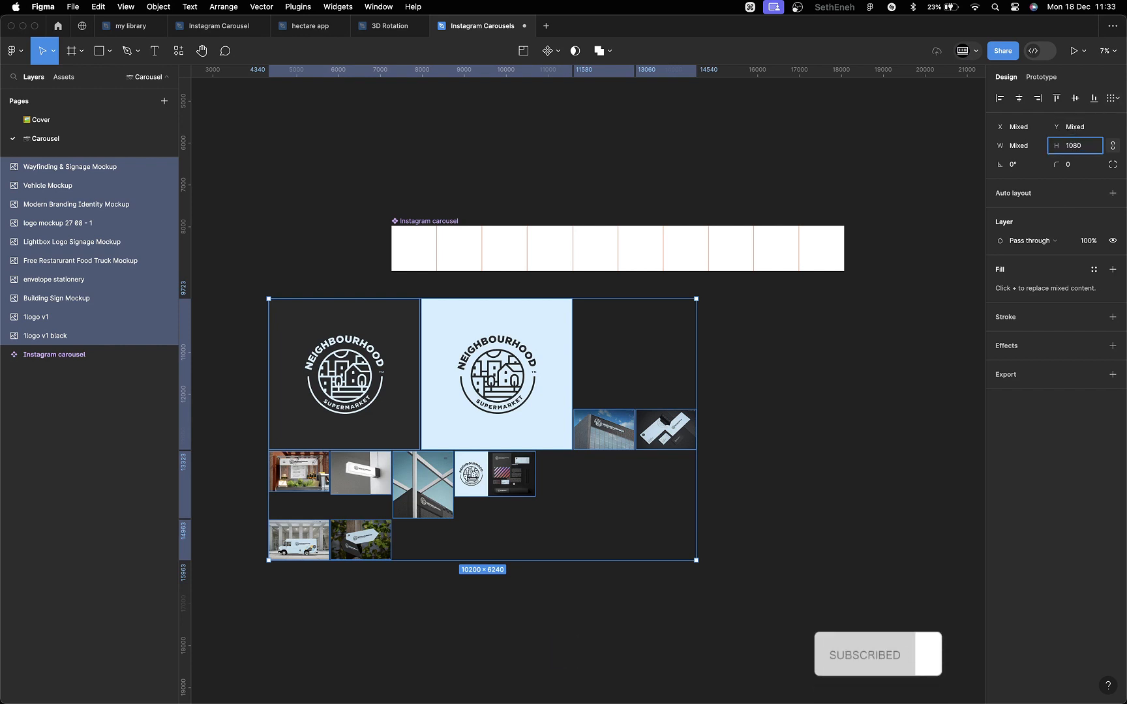
key(Return)
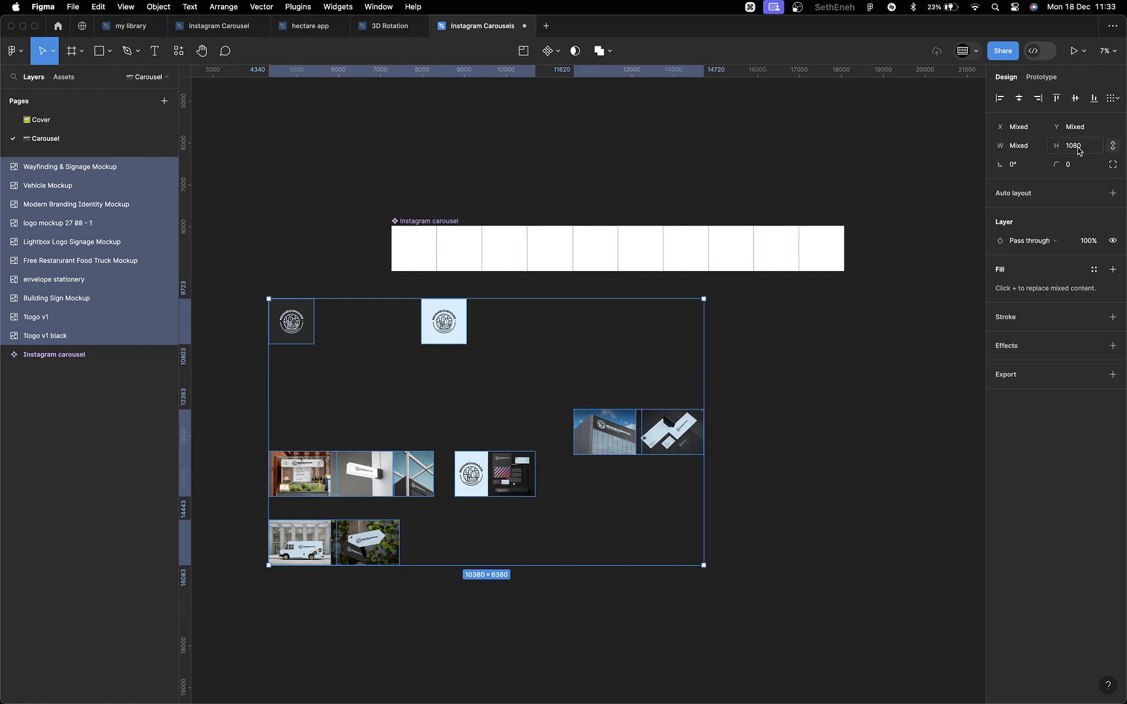
click(751, 497)
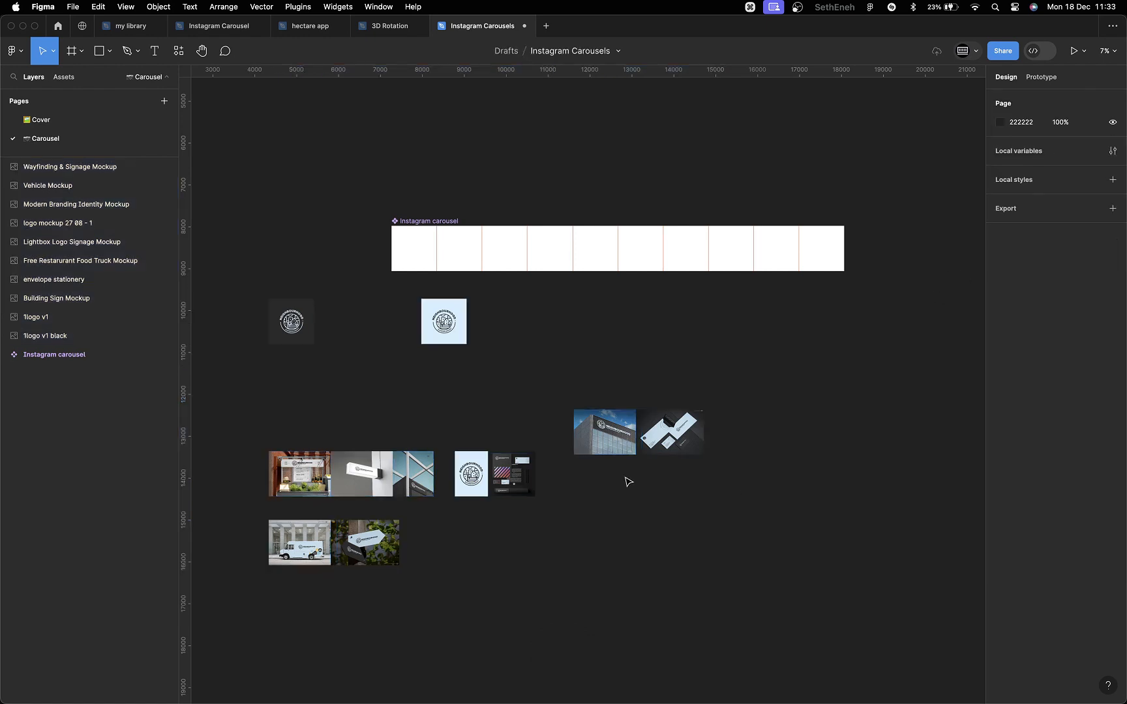
Step: Place the dark logo, light logo and Modern Branding Identity Mockup in the carousel from its left end, spaced slightly apart
drag(301, 324, 427, 254)
drag(450, 319, 468, 257)
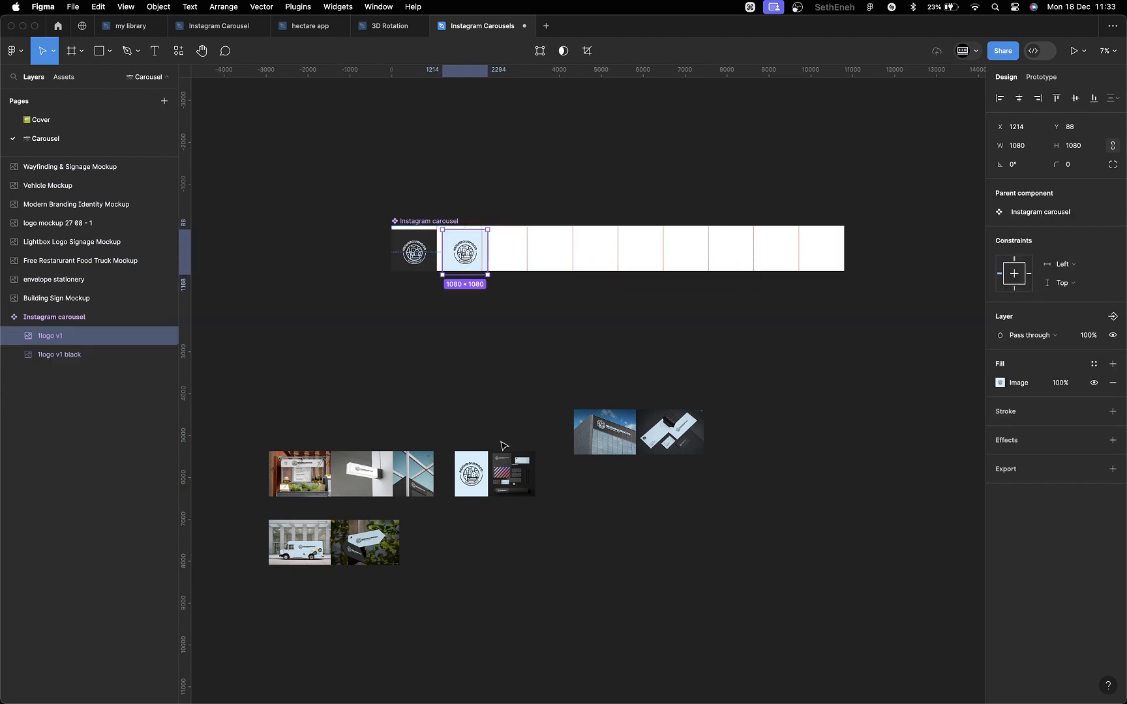
drag(469, 478, 509, 259)
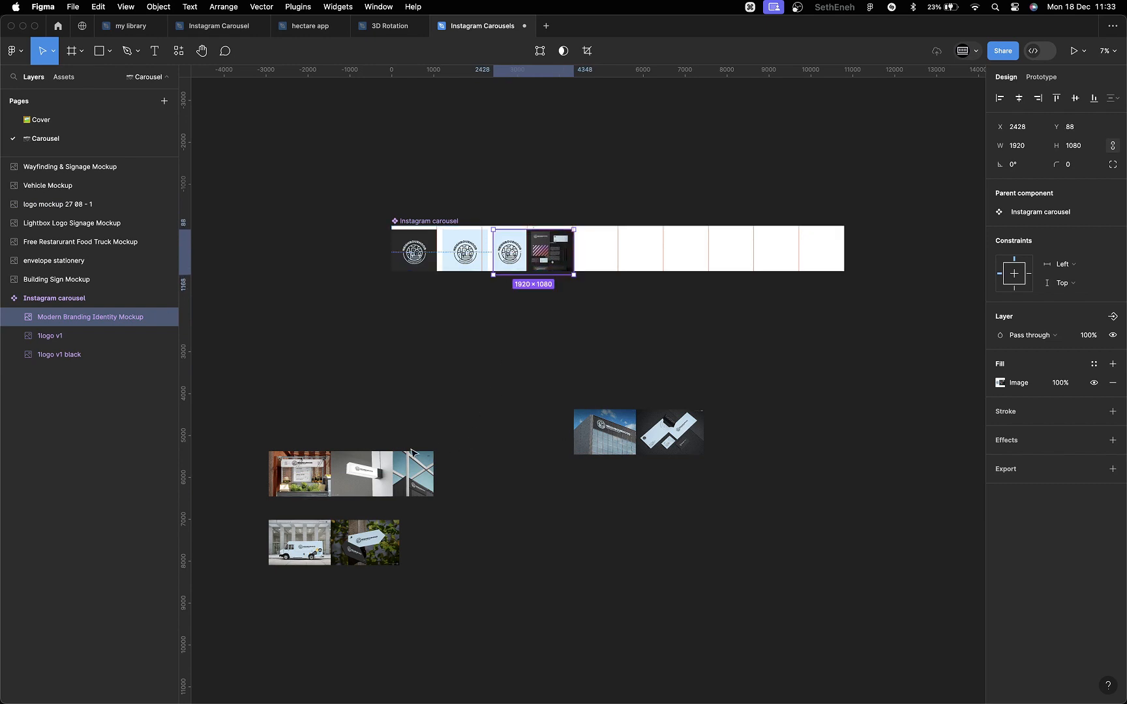
Step: Place the envelope stationery and Wayfinding & Signage mockups side by side in the carousel, moving the lightbox and food truck images apart on the canvas
drag(367, 481, 516, 416)
click(664, 431)
drag(664, 432, 617, 250)
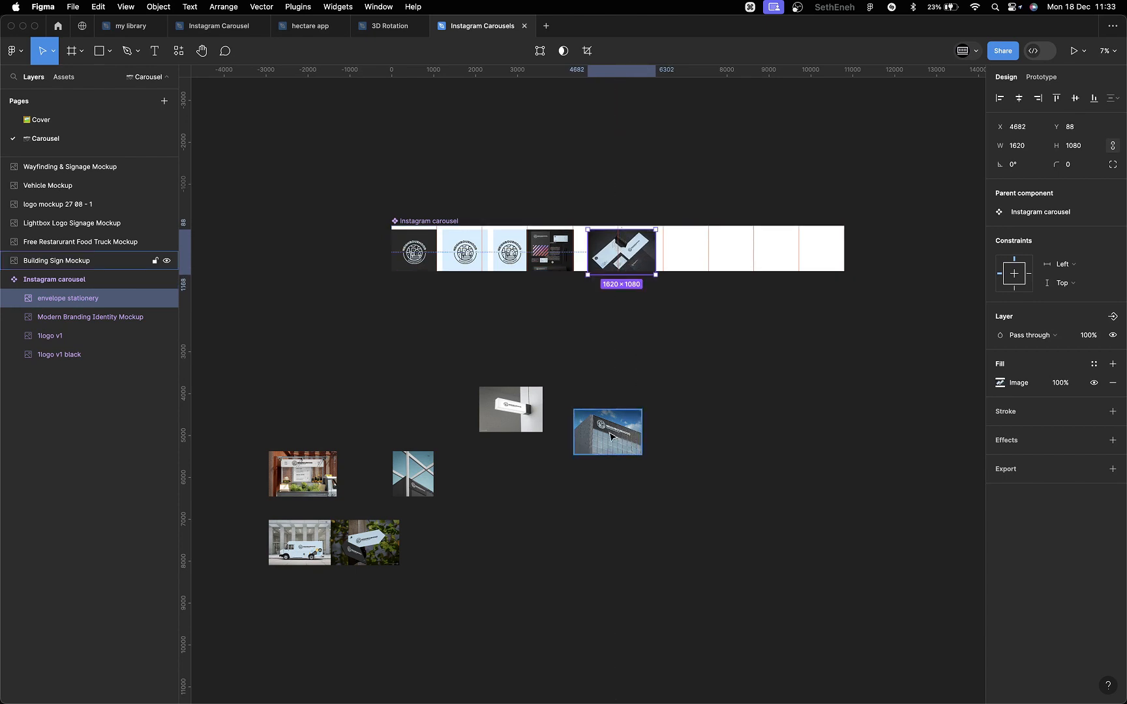
click(306, 481)
drag(306, 481, 321, 462)
click(361, 543)
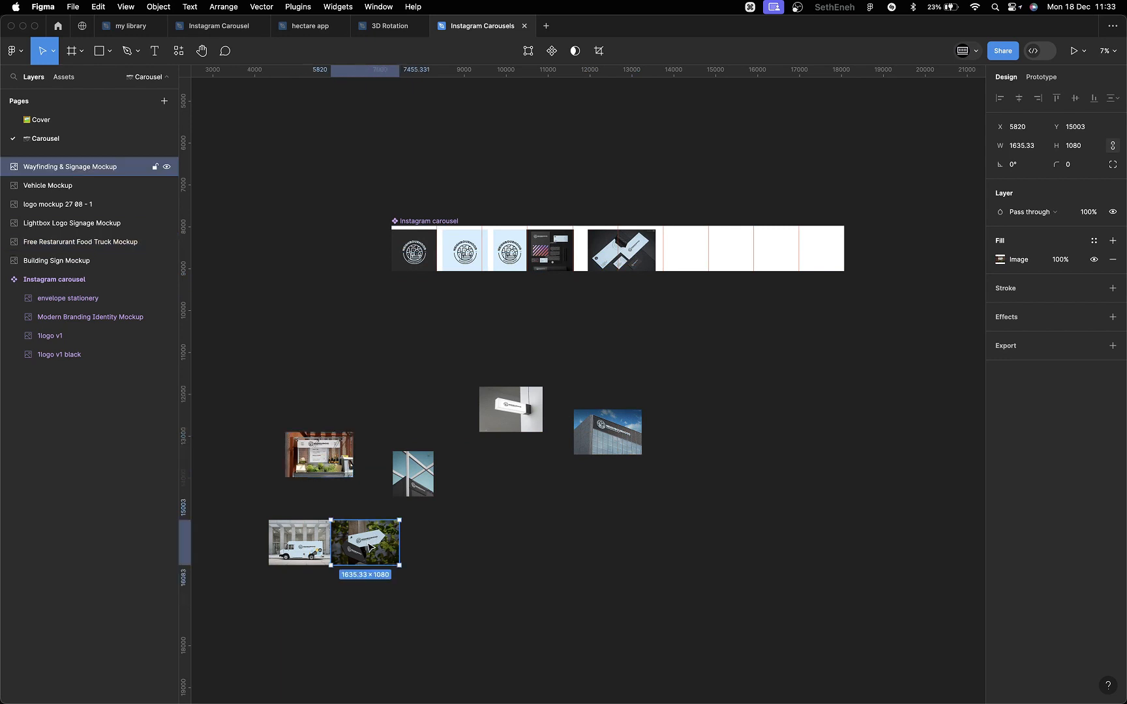
drag(360, 543, 681, 261)
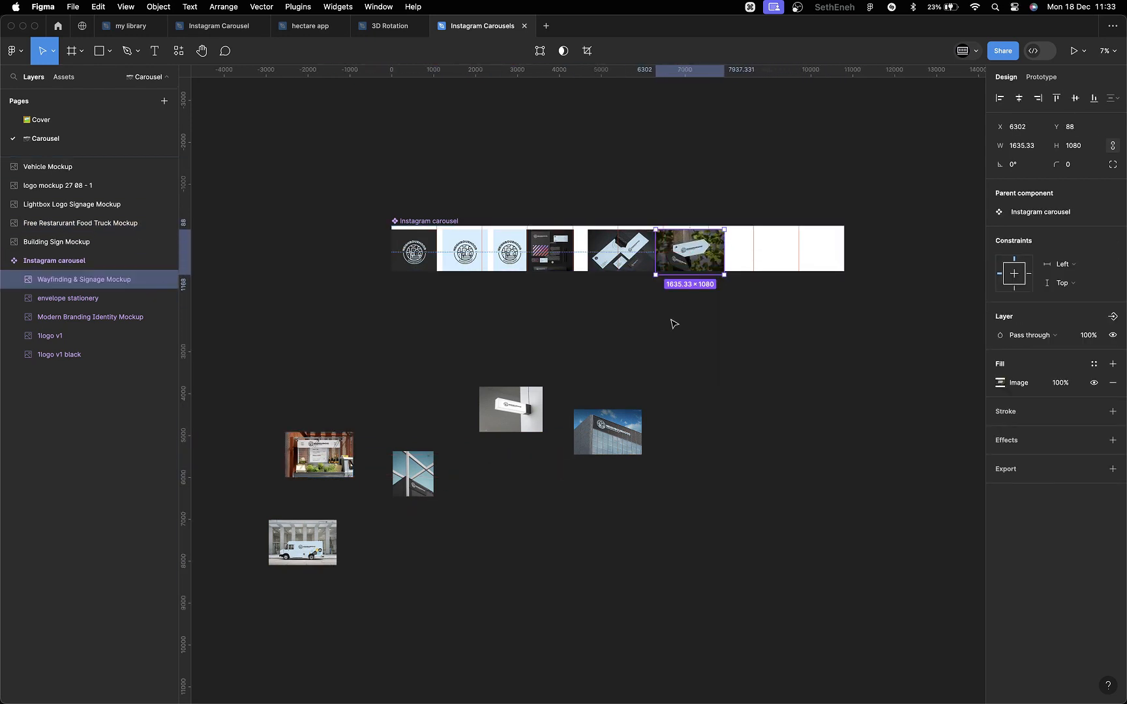
Step: Place the Building Sign and Lightbox Logo Signage mockups at the carousel's right end, after the wayfinding image
drag(613, 438, 767, 274)
click(515, 409)
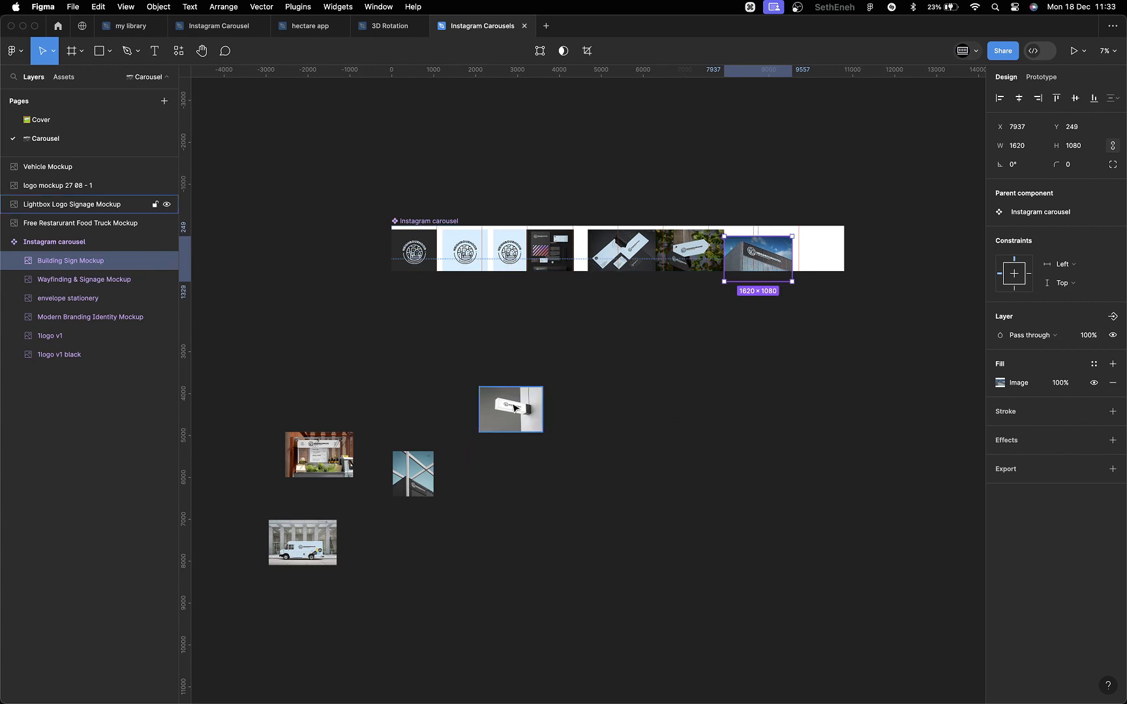
drag(517, 409, 813, 255)
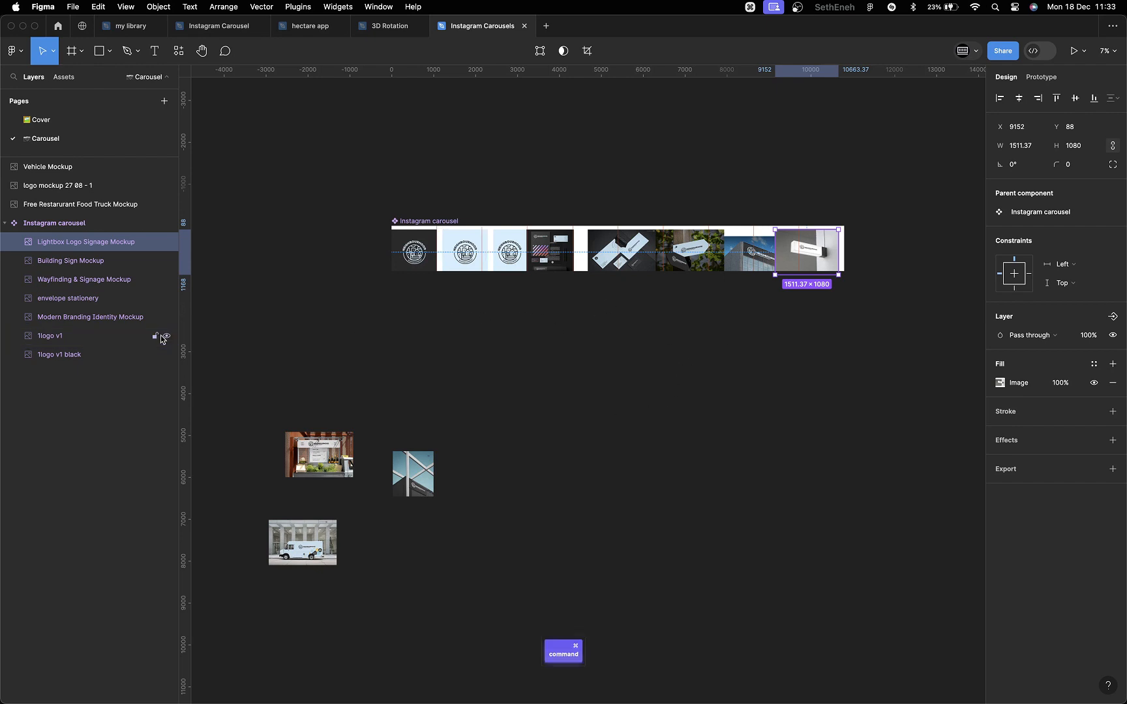
Step: Try wrapping the dark logo image at the carousel's start in an auto layout frame, and undo it
key(super+a)
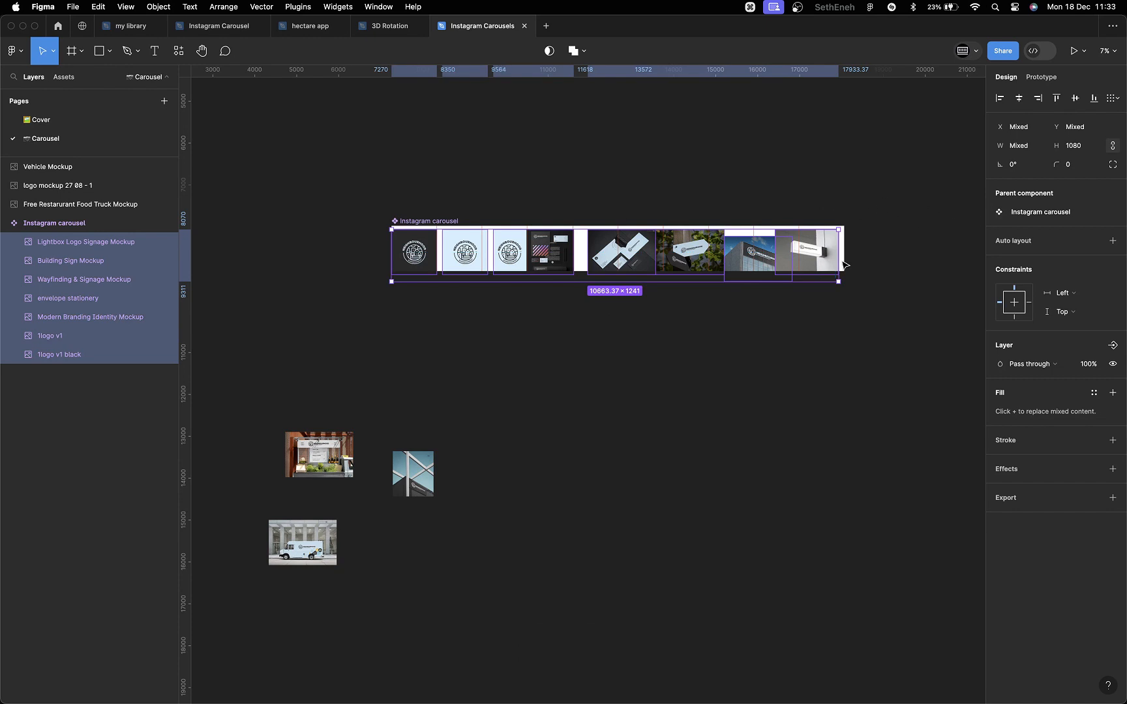
click(521, 377)
click(417, 261)
super+click(417, 261)
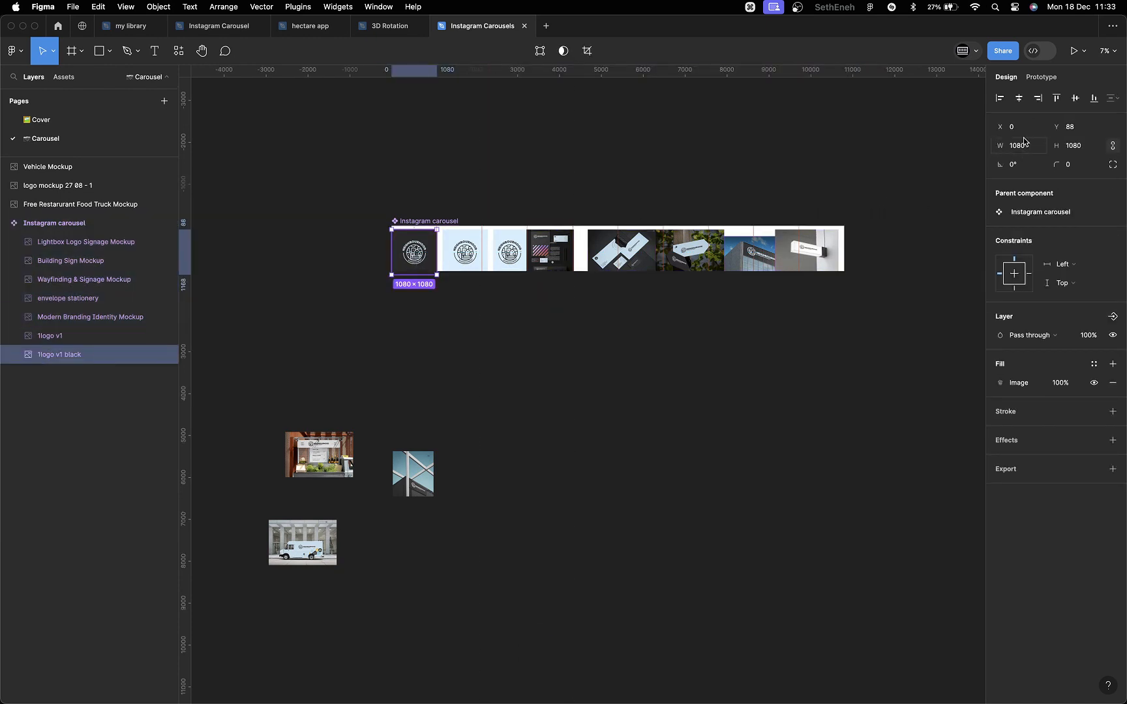
key(shift+a)
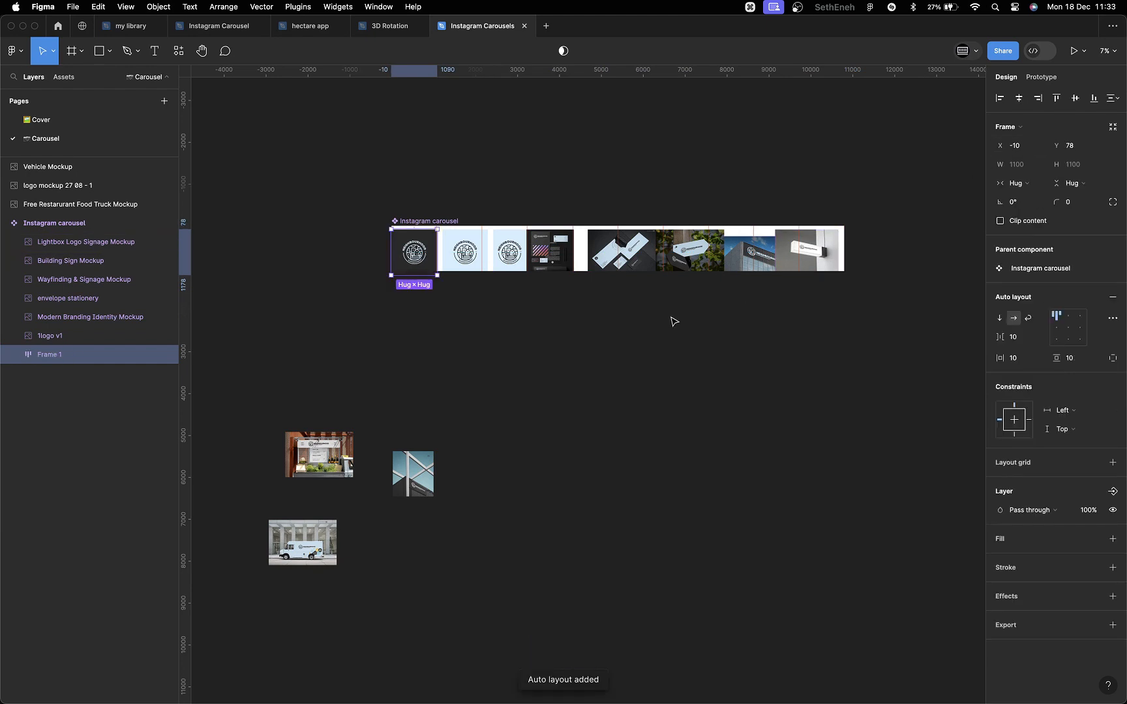
key(super+z)
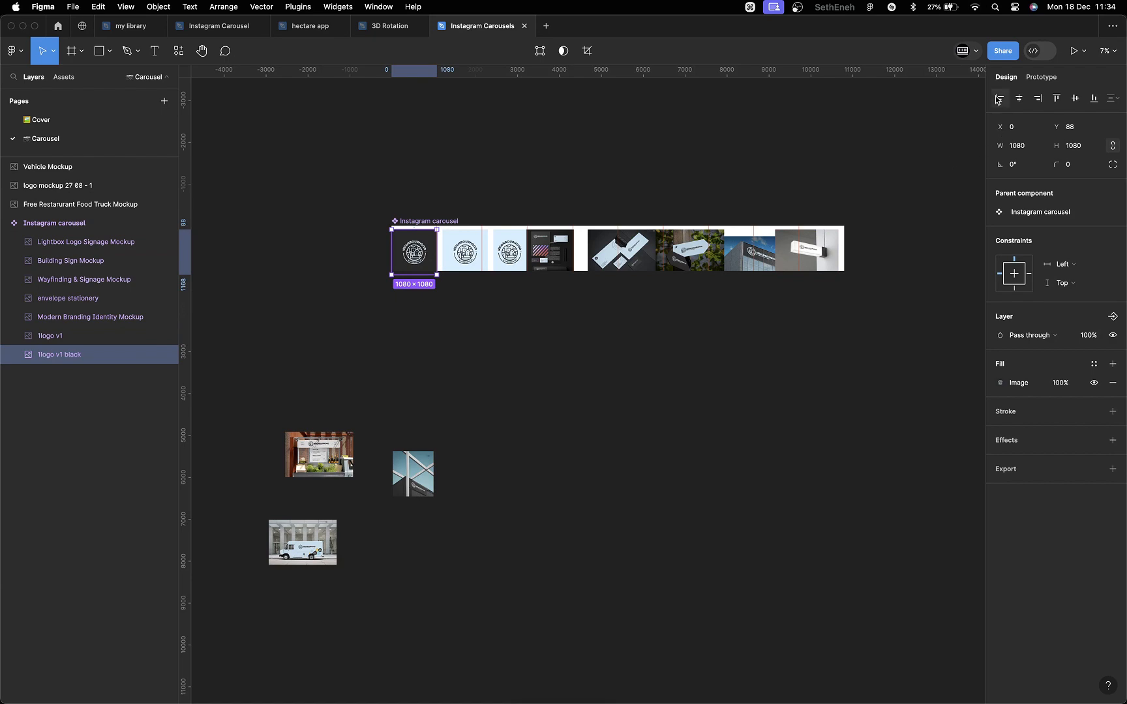
Step: Move the Instagram carousel component straight up the canvas to Y 2776, leaving free space below it
key(super)
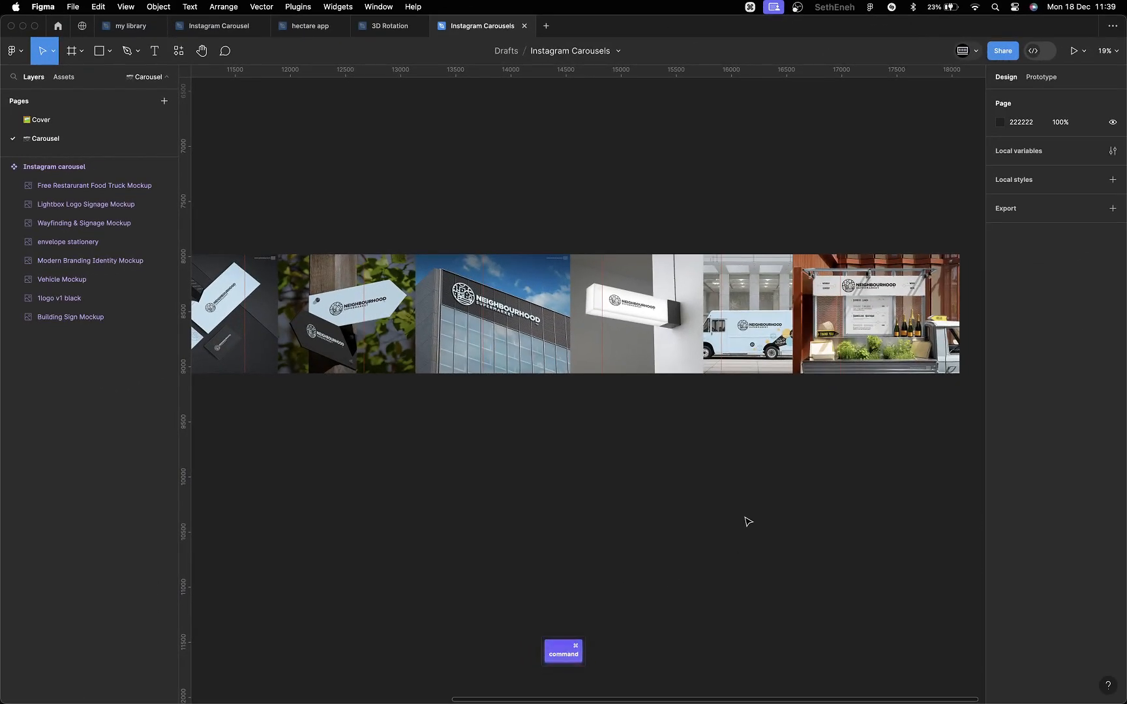
scroll(747, 522, down, 5)
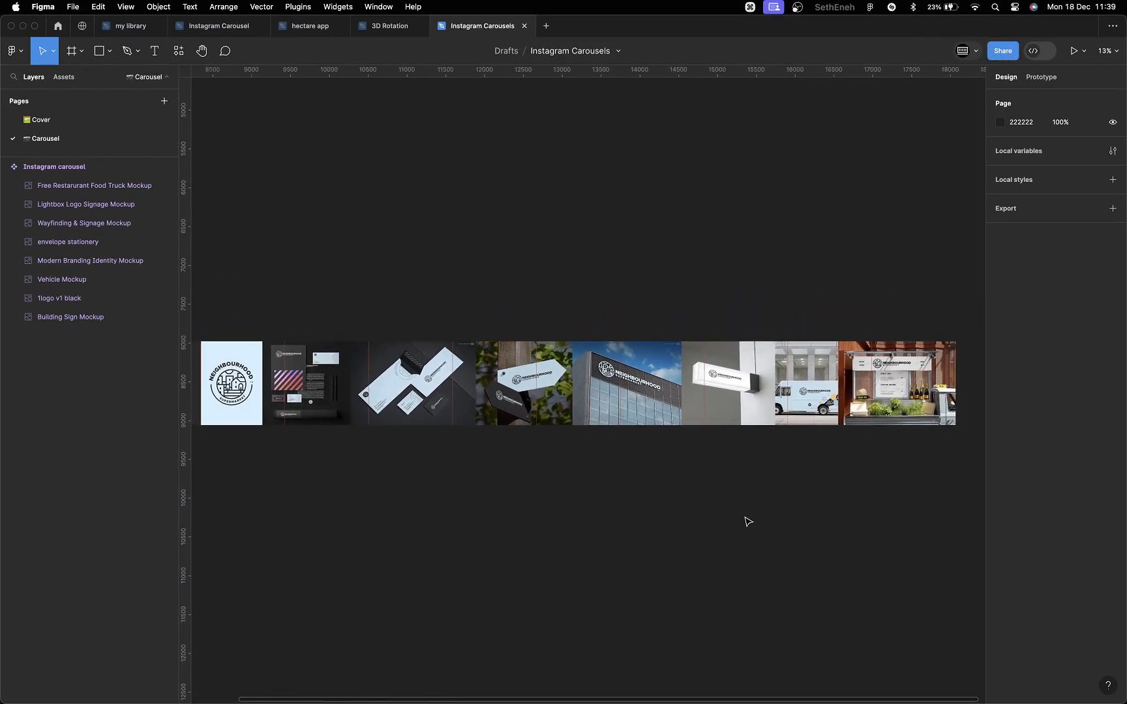
scroll(747, 522, down, 3)
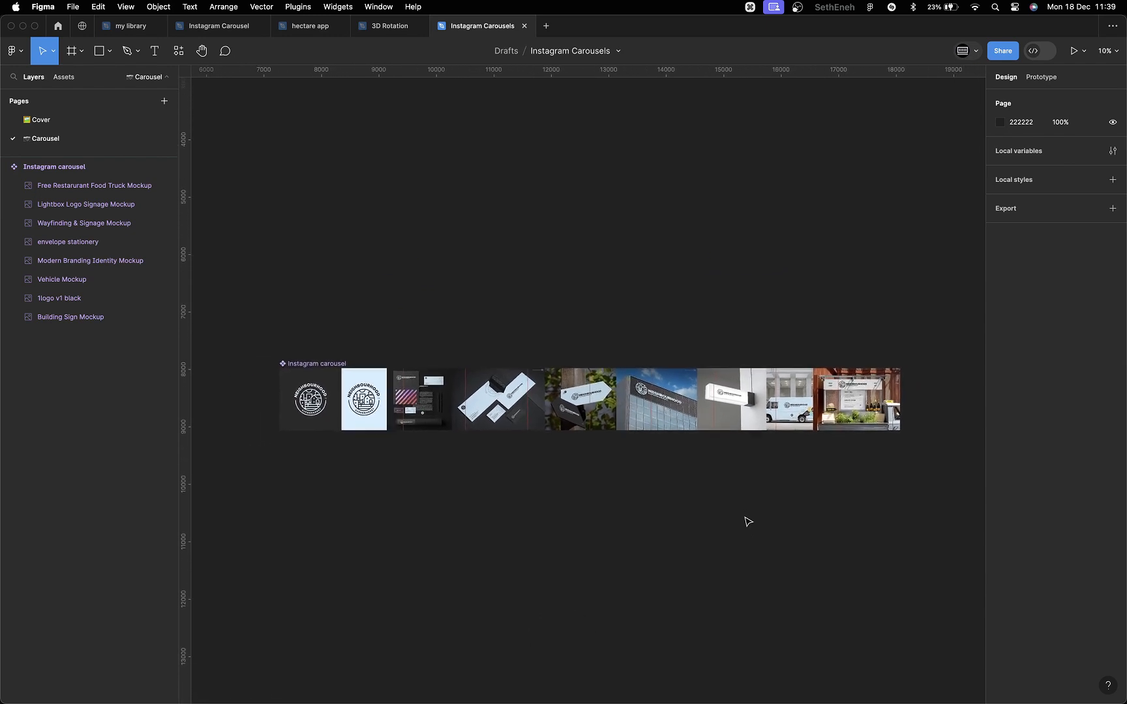
scroll(748, 522, down, 1)
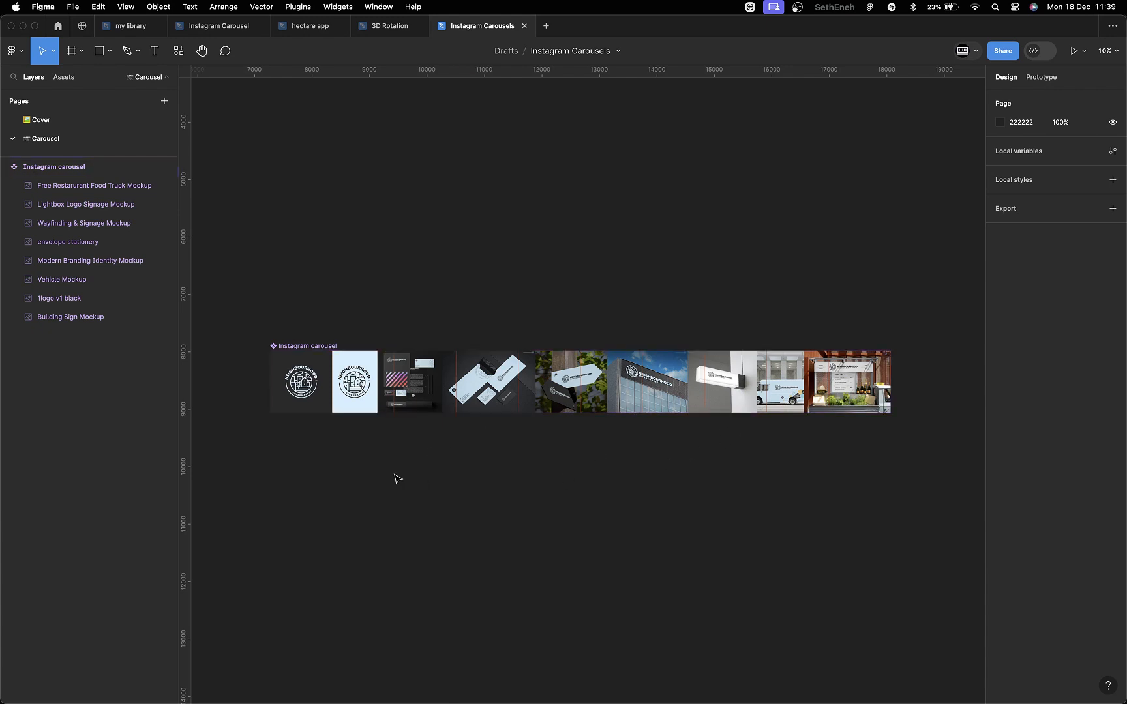
scroll(410, 483, down, 3)
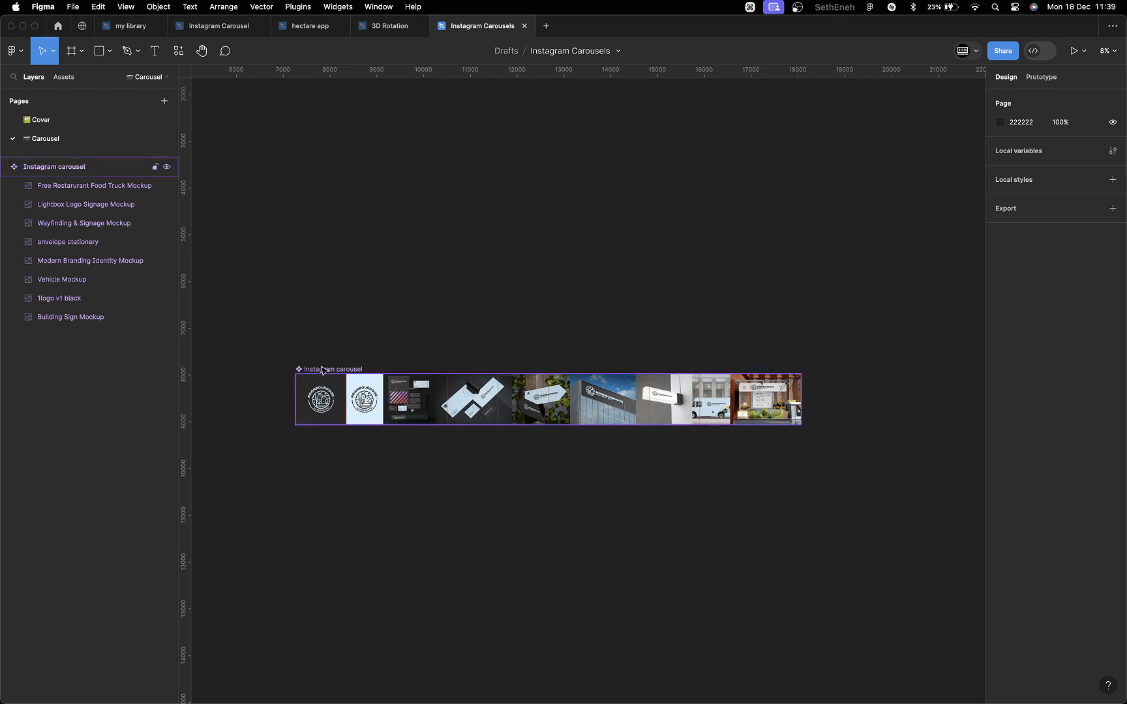
drag(327, 372, 327, 128)
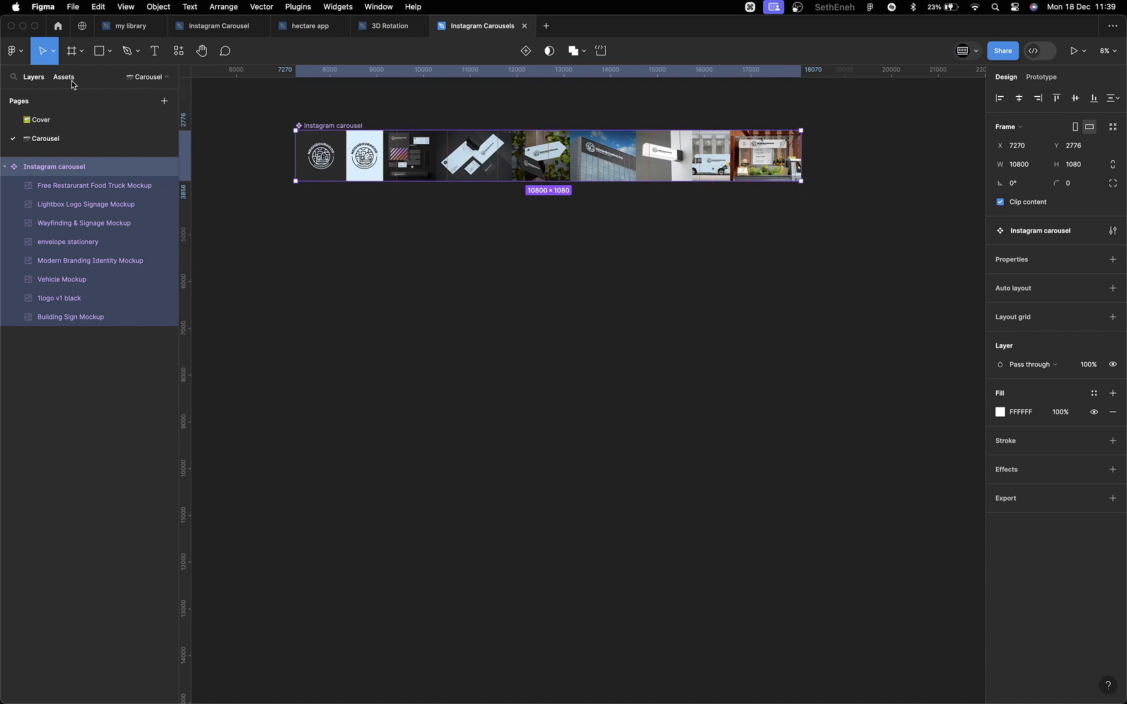
Step: Create an instance of the Instagram carousel component directly below the original, at about Y 6928
key(alt)
right_click(347, 127)
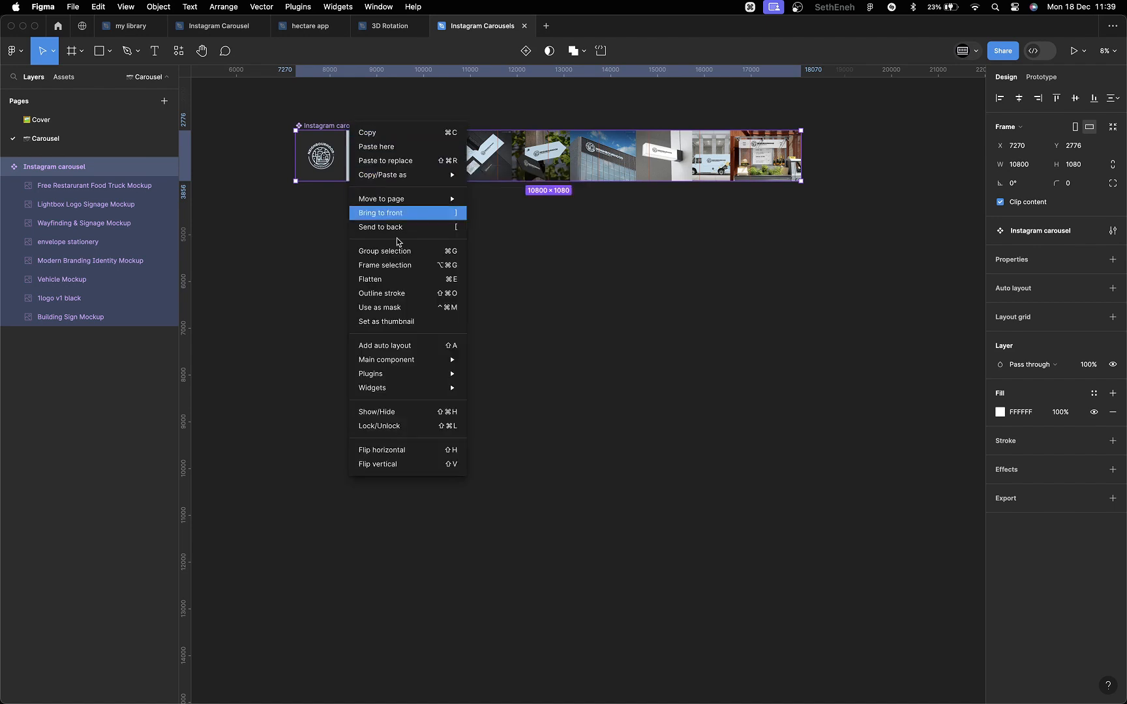
click(300, 301)
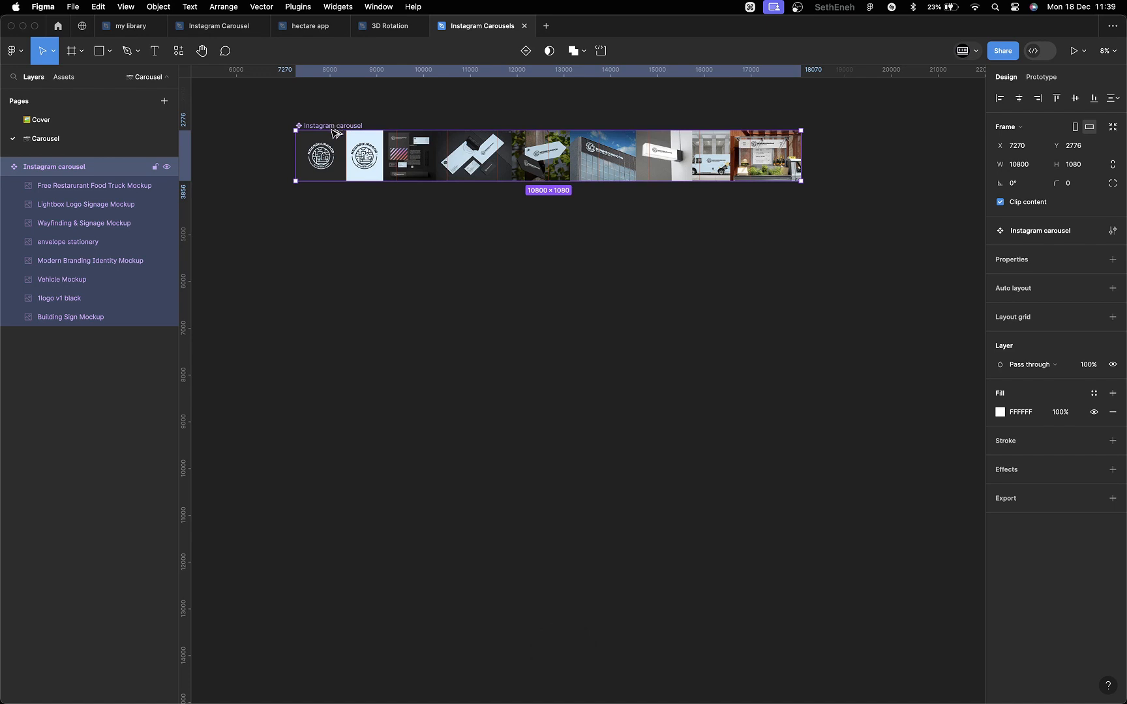
drag(335, 137, 353, 340)
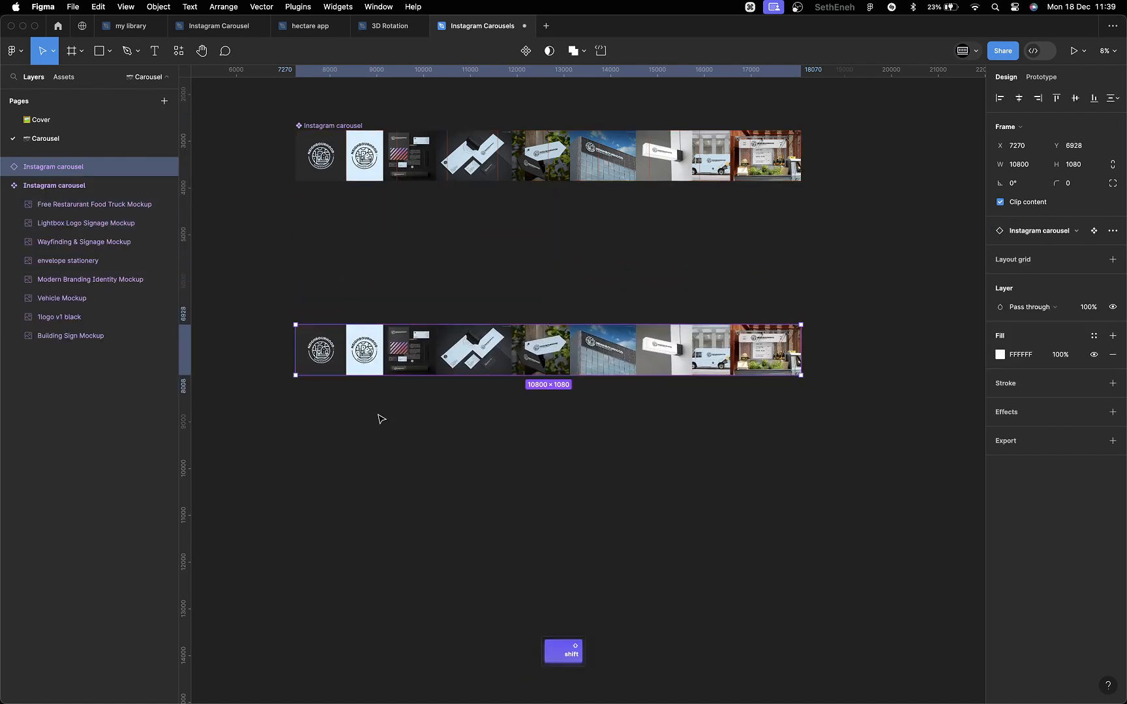
click(387, 469)
click(331, 338)
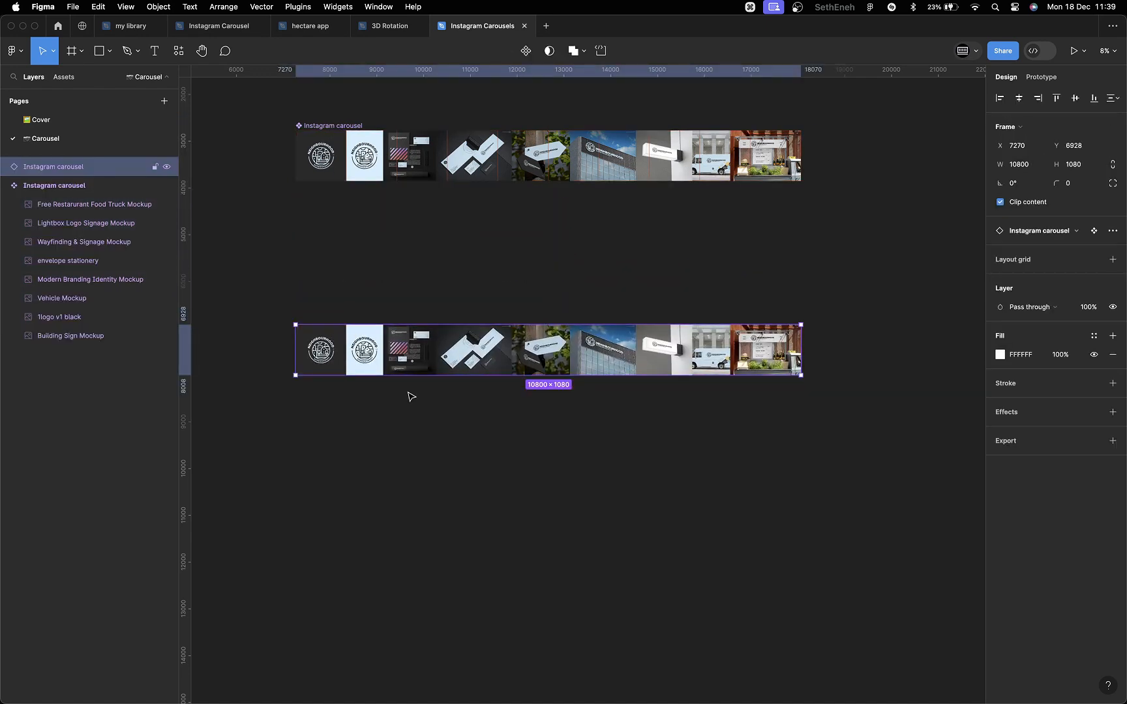
click(396, 396)
click(348, 355)
Step: Collapse the main component's layers and move the carousel instance up close beneath the component, to about Y 4419
click(75, 187)
click(5, 186)
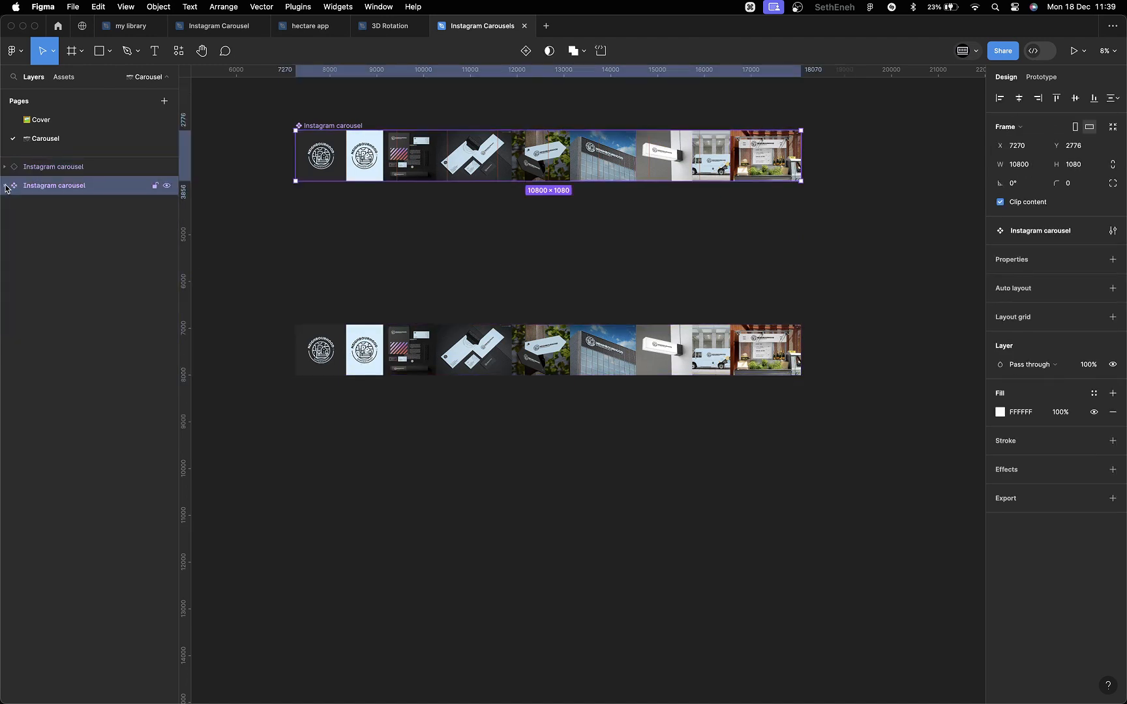
click(43, 167)
click(54, 188)
click(59, 171)
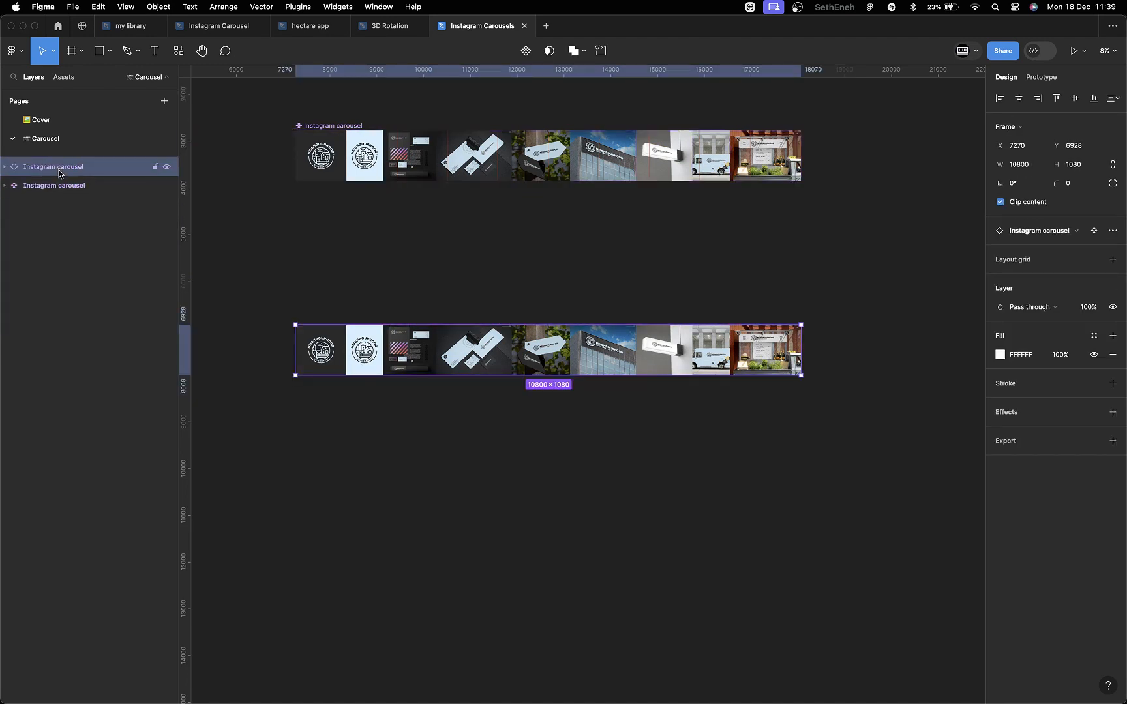
click(477, 500)
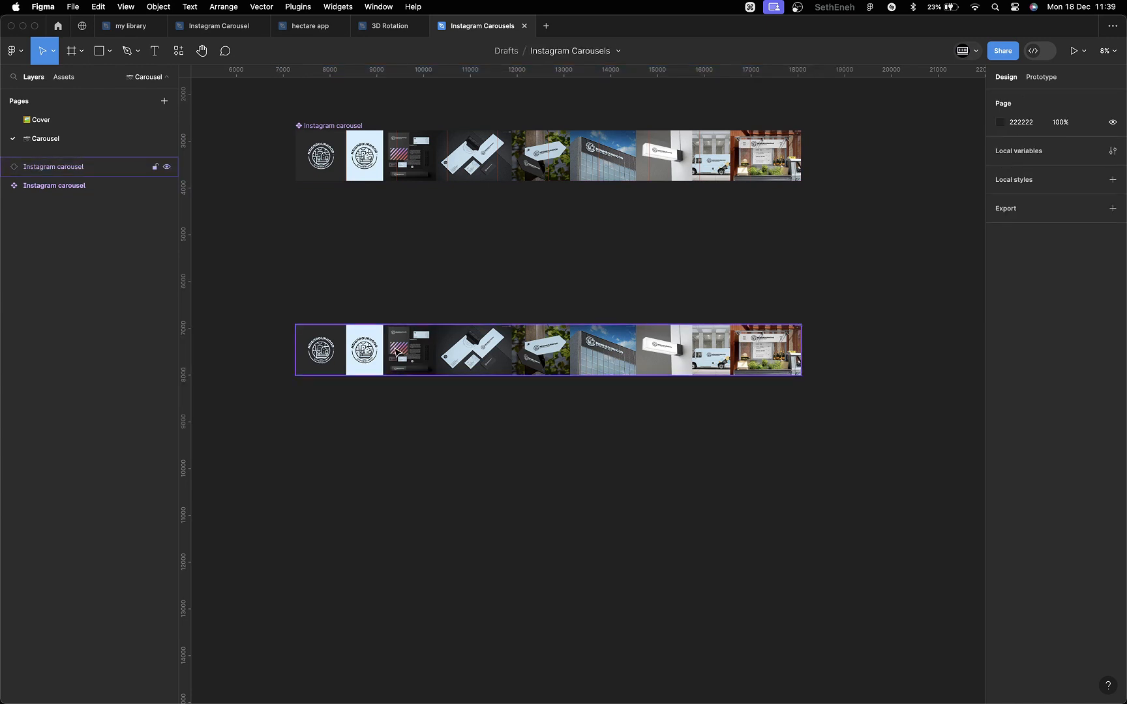
drag(397, 352, 396, 235)
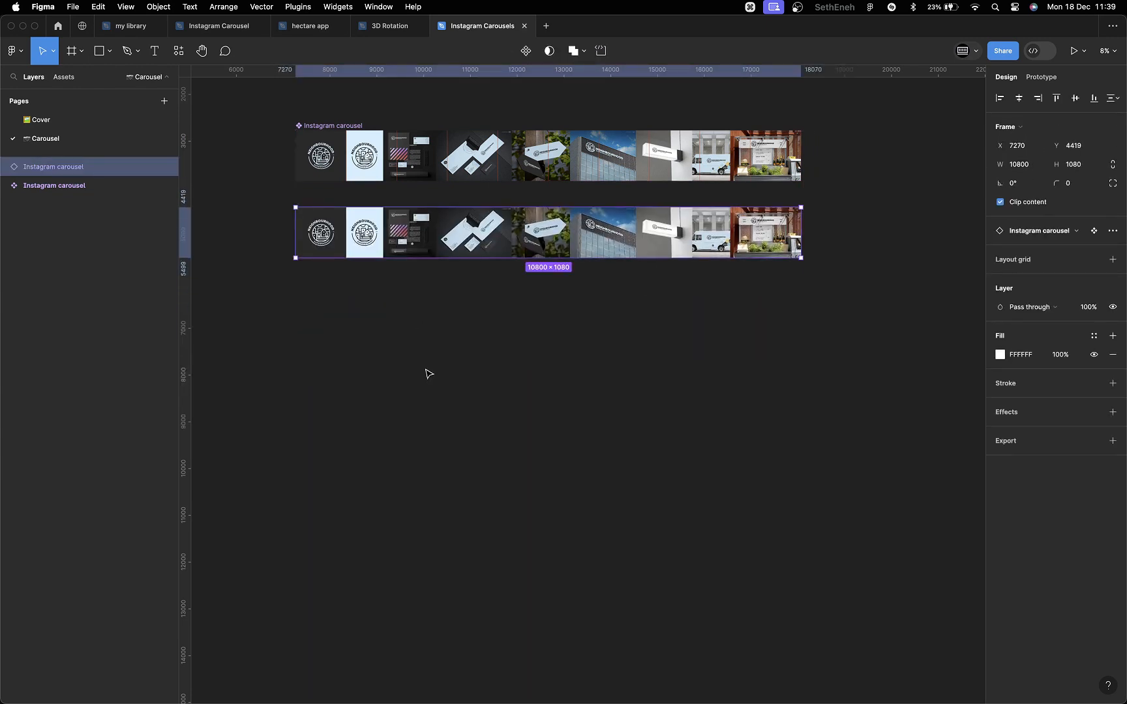
click(429, 377)
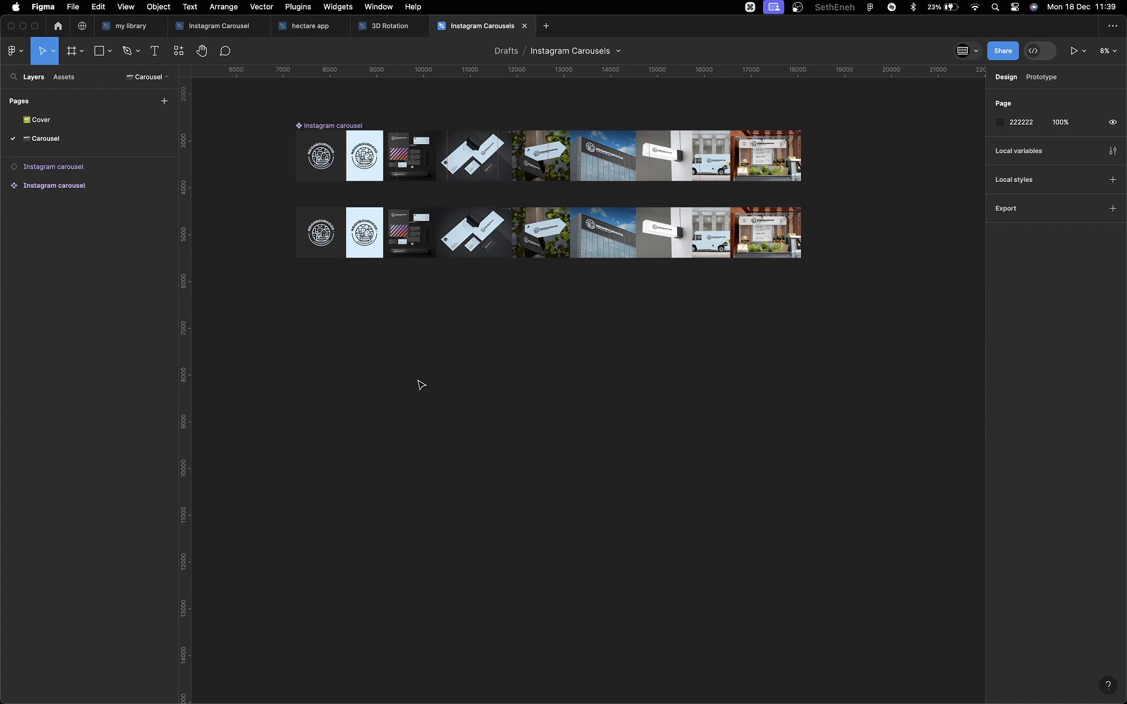
Step: Draw a square frame of about 1380 × 1380 below the carousel instance and rename it post
key(f)
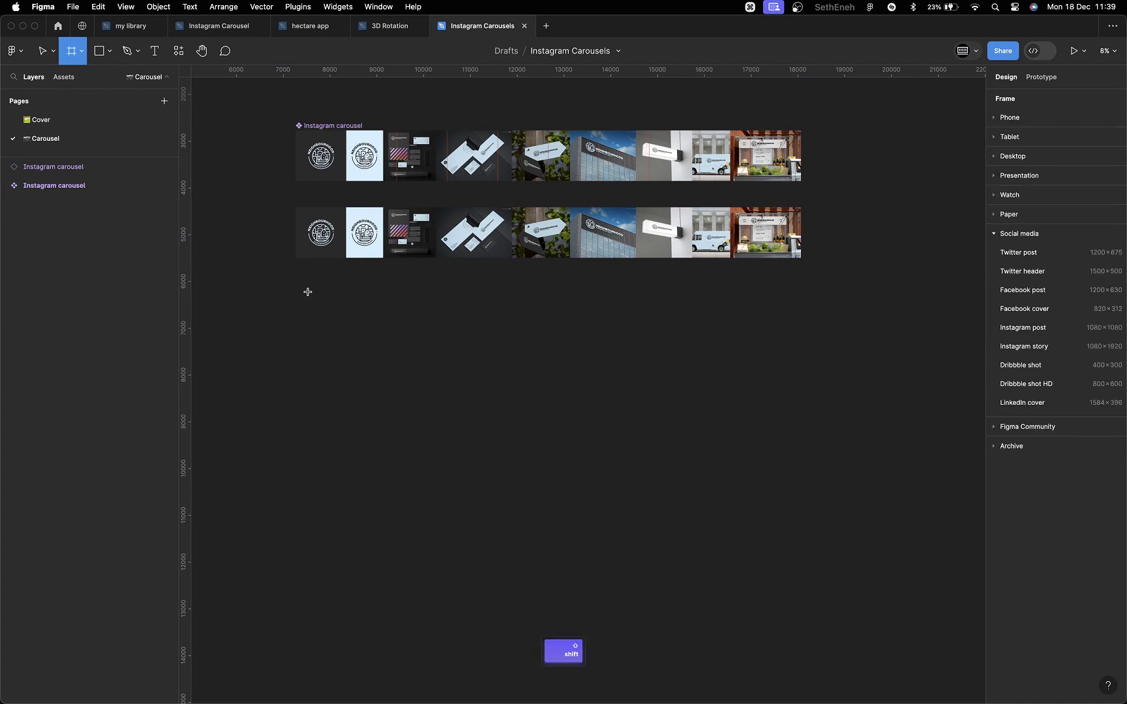
drag(307, 292, 372, 349)
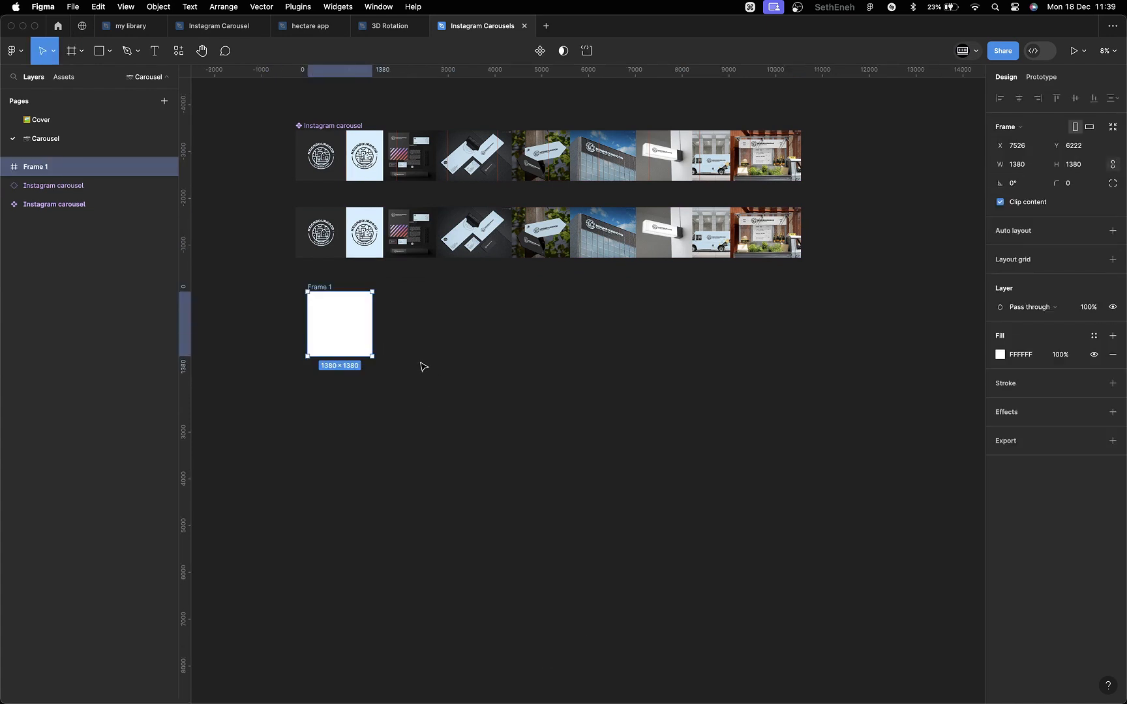
double_click(40, 170)
text(post)
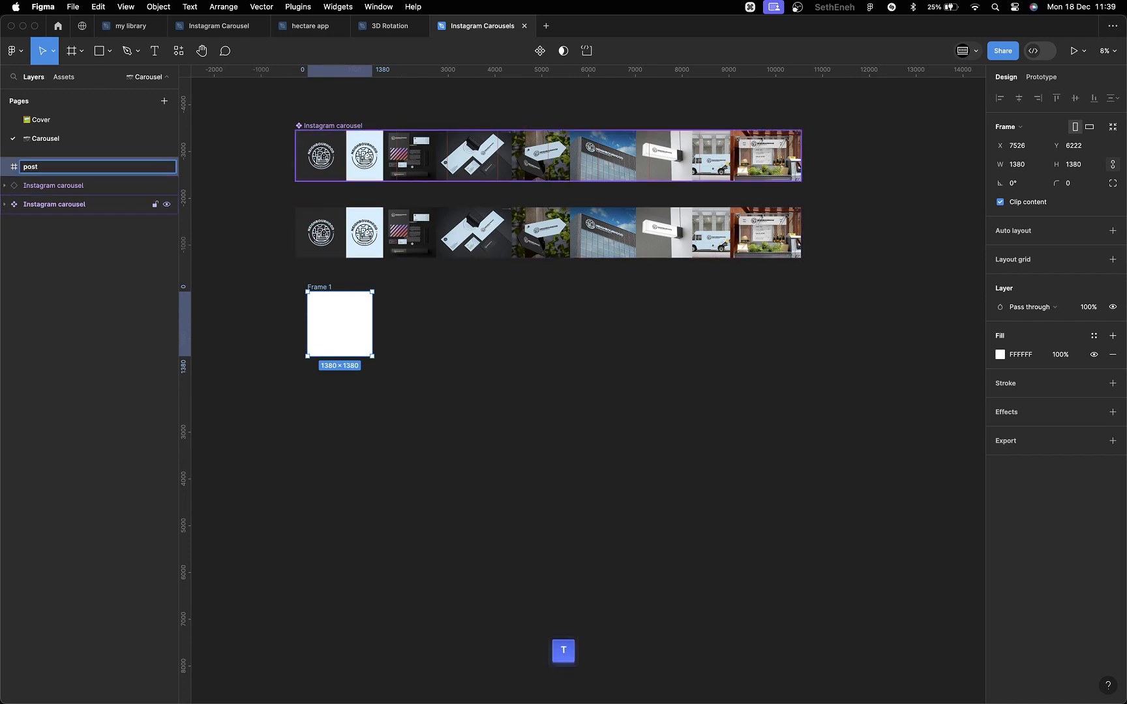
key(Return)
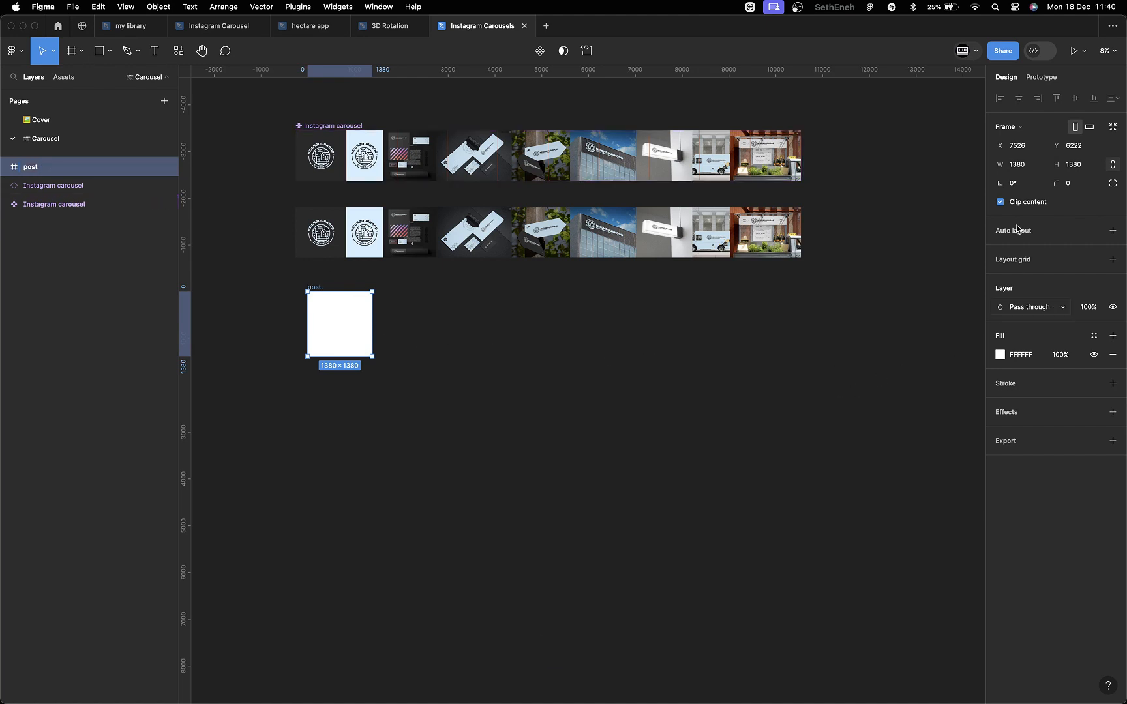
Step: Set the post frame's size to 1080 × 1080 and align its left edge with the main carousel component
click(1031, 168)
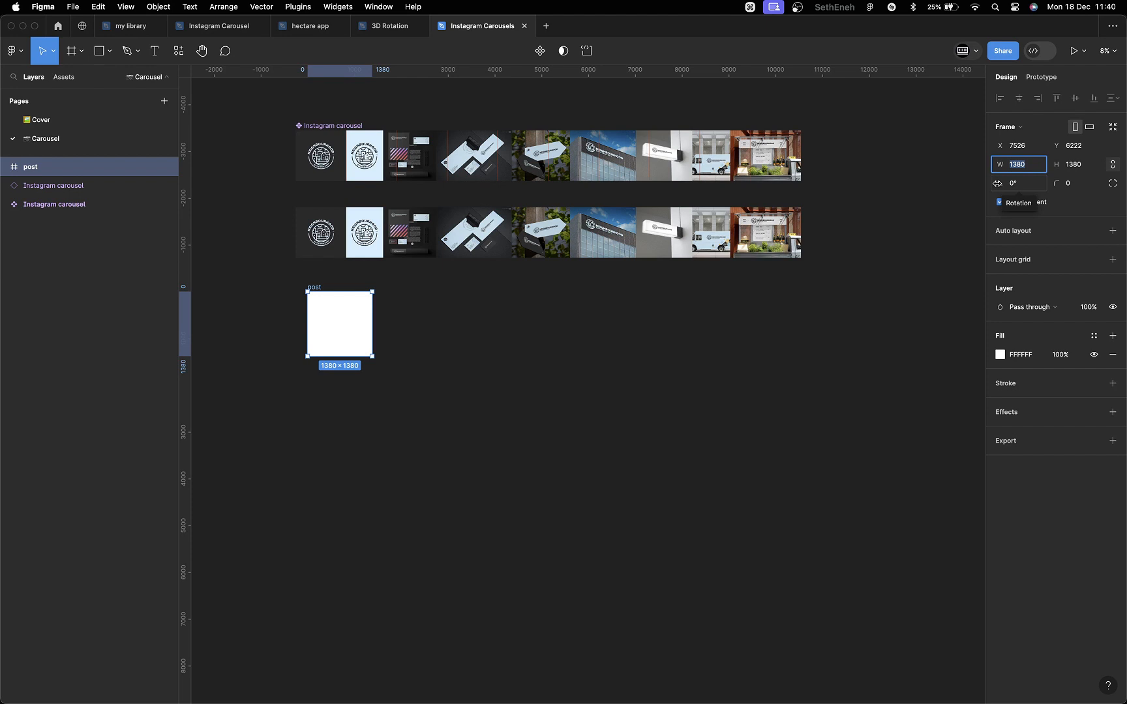
text(10)
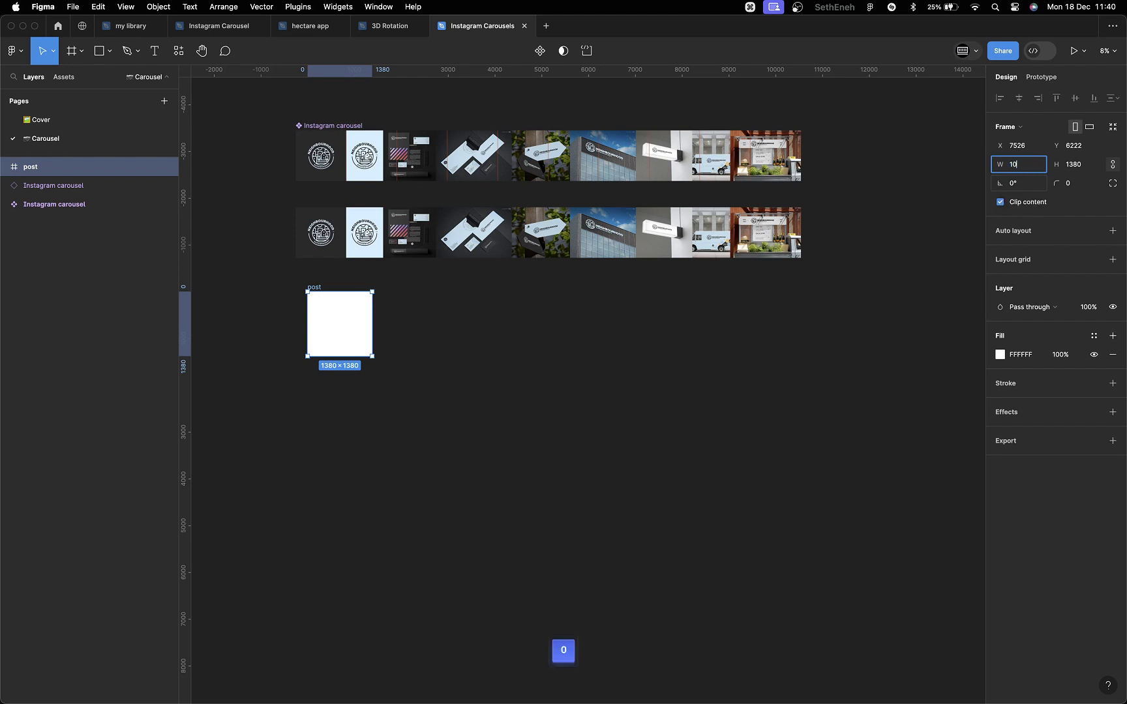
text(80)
key(Return)
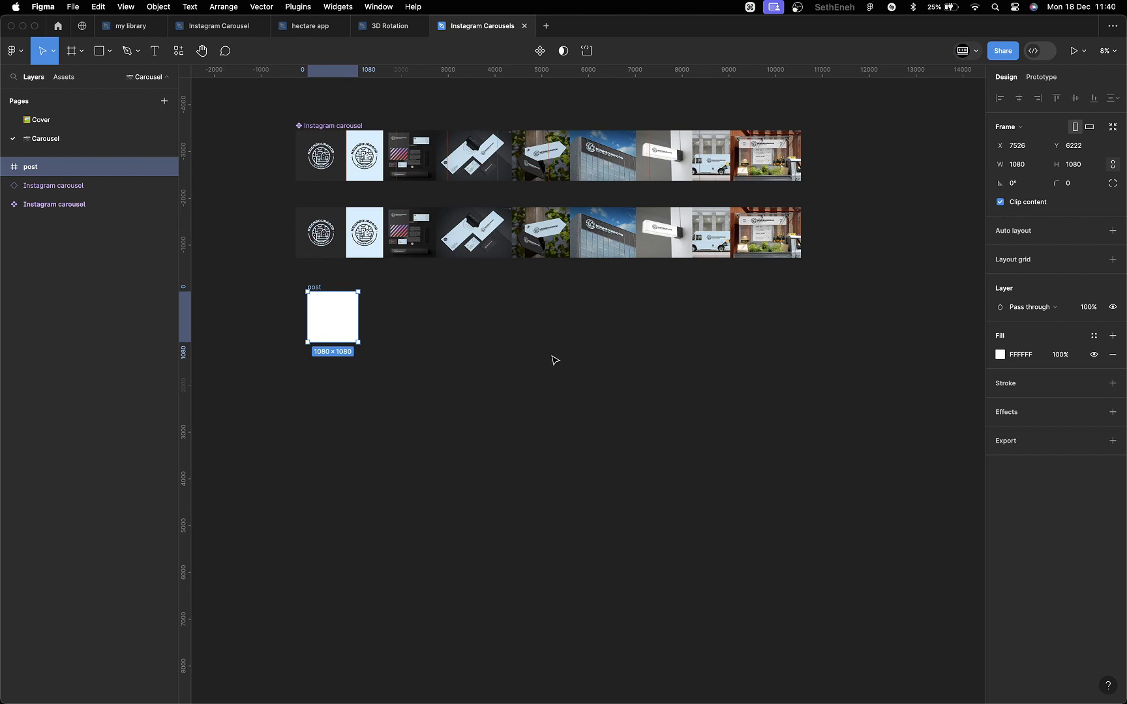
shift+click(318, 126)
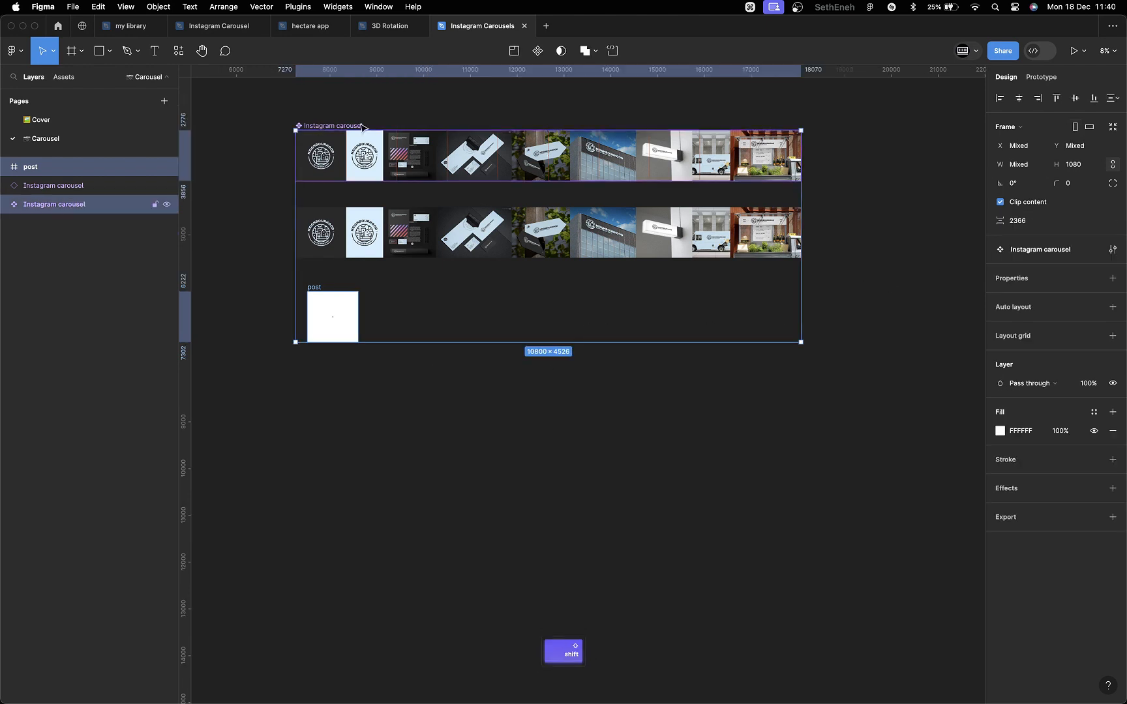
click(997, 99)
click(450, 515)
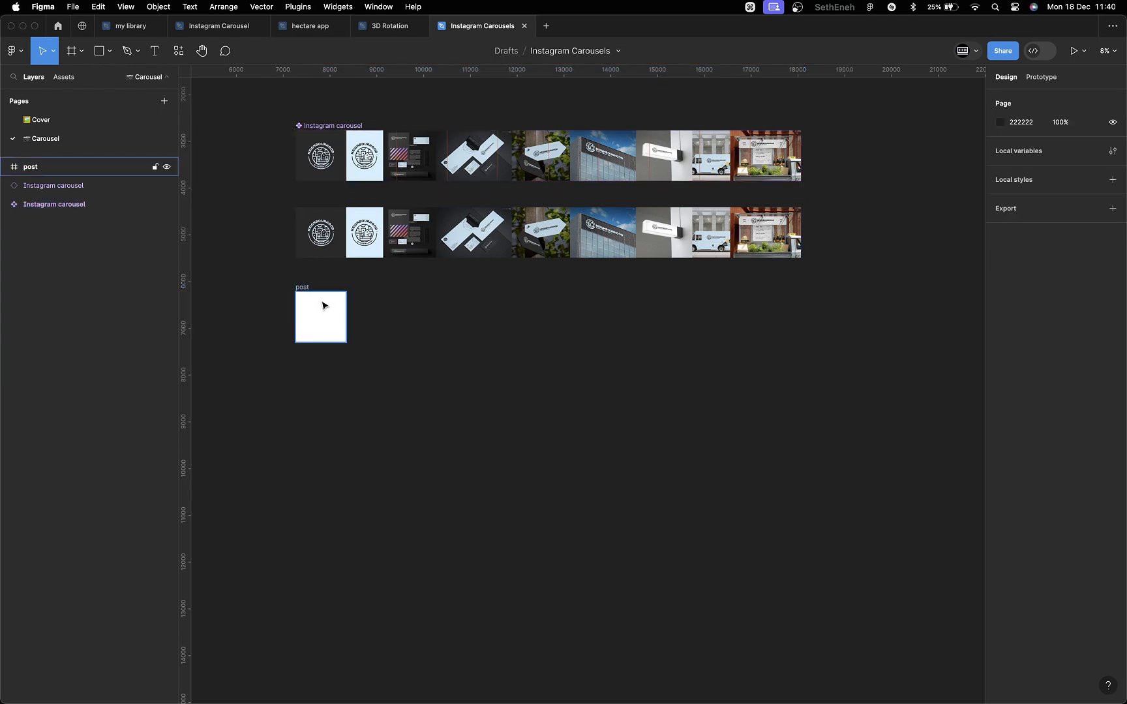
Step: Duplicate the post frame three times to form a row of four evenly spaced frames
click(305, 290)
scroll(306, 290, up, 3)
scroll(391, 456, up, 5)
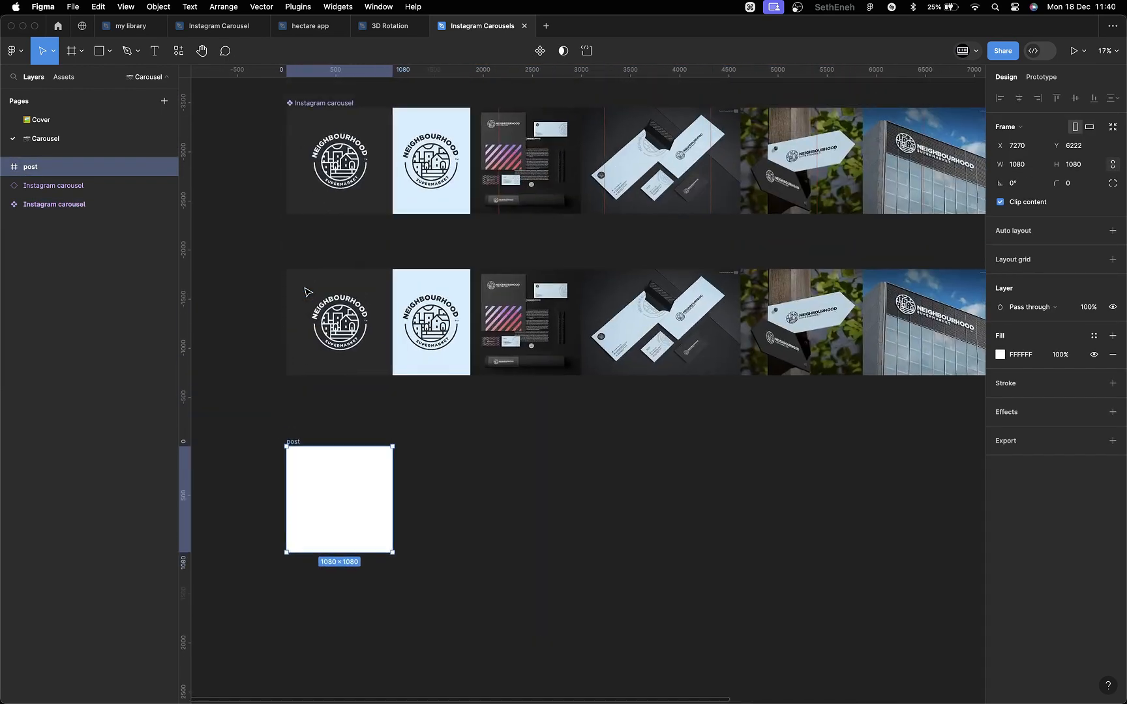
click(481, 527)
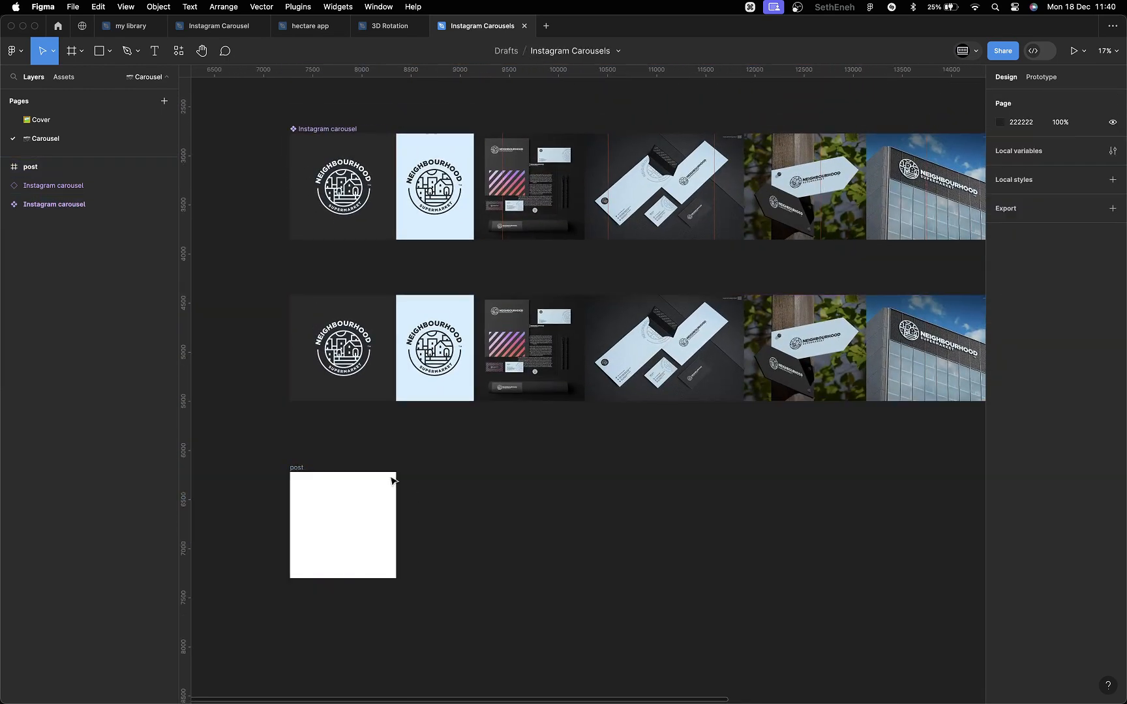
click(300, 468)
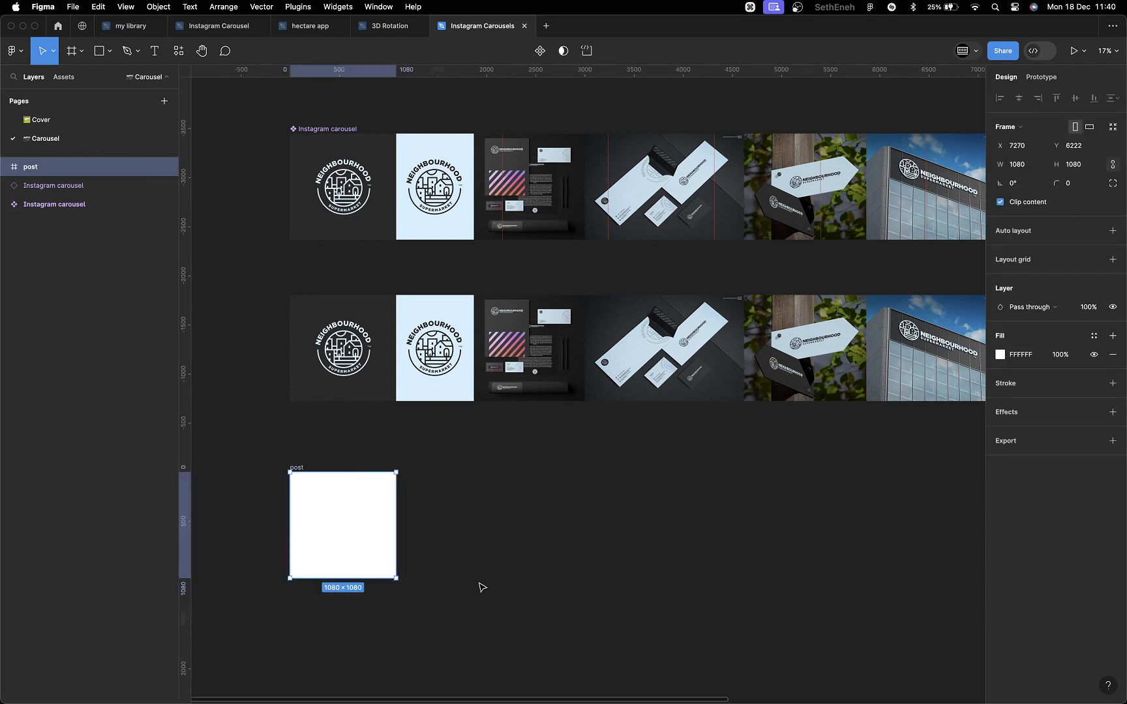
key(super+d)
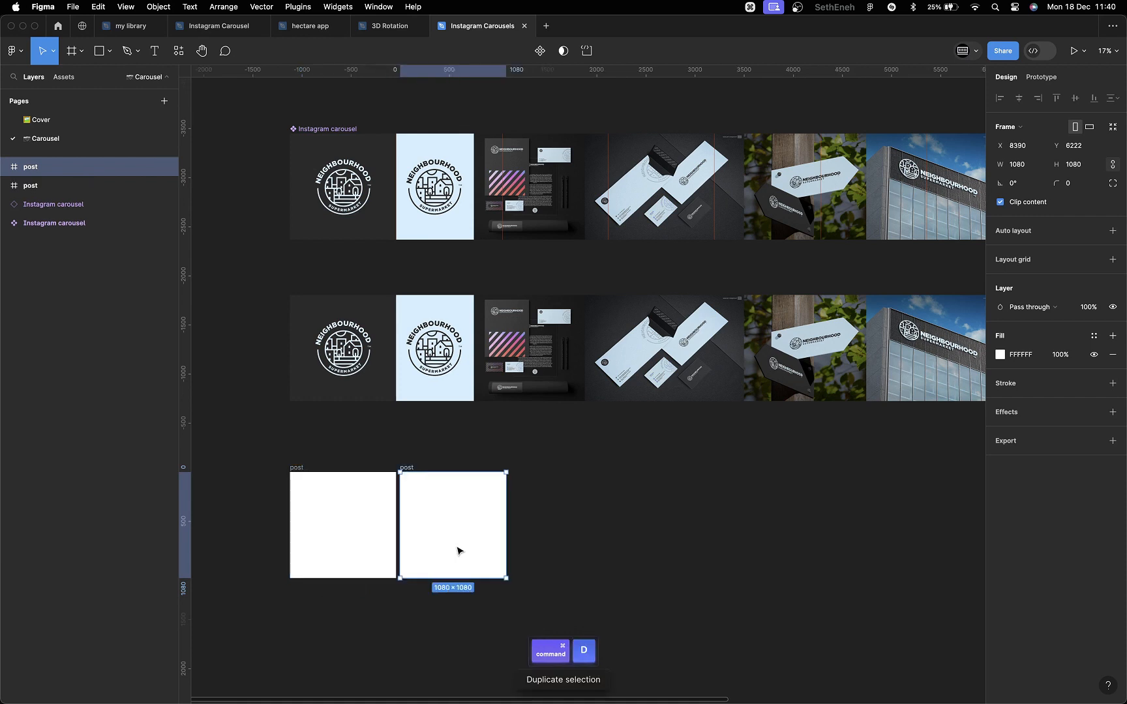
key(super+d)
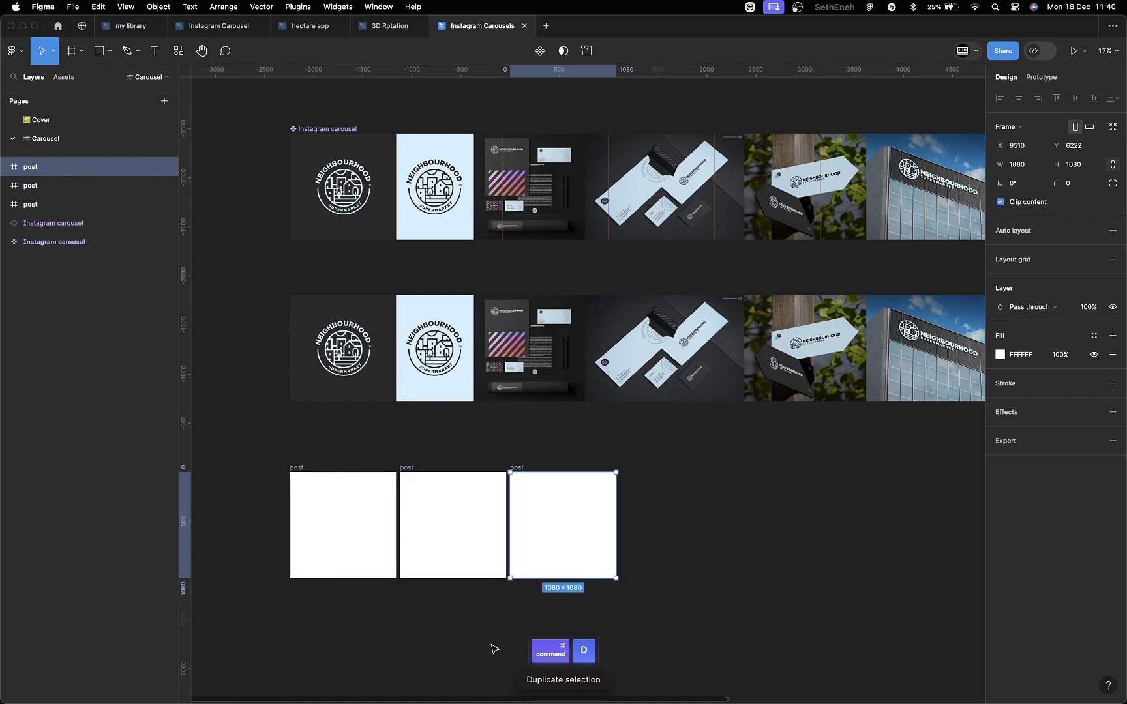
key(super+d)
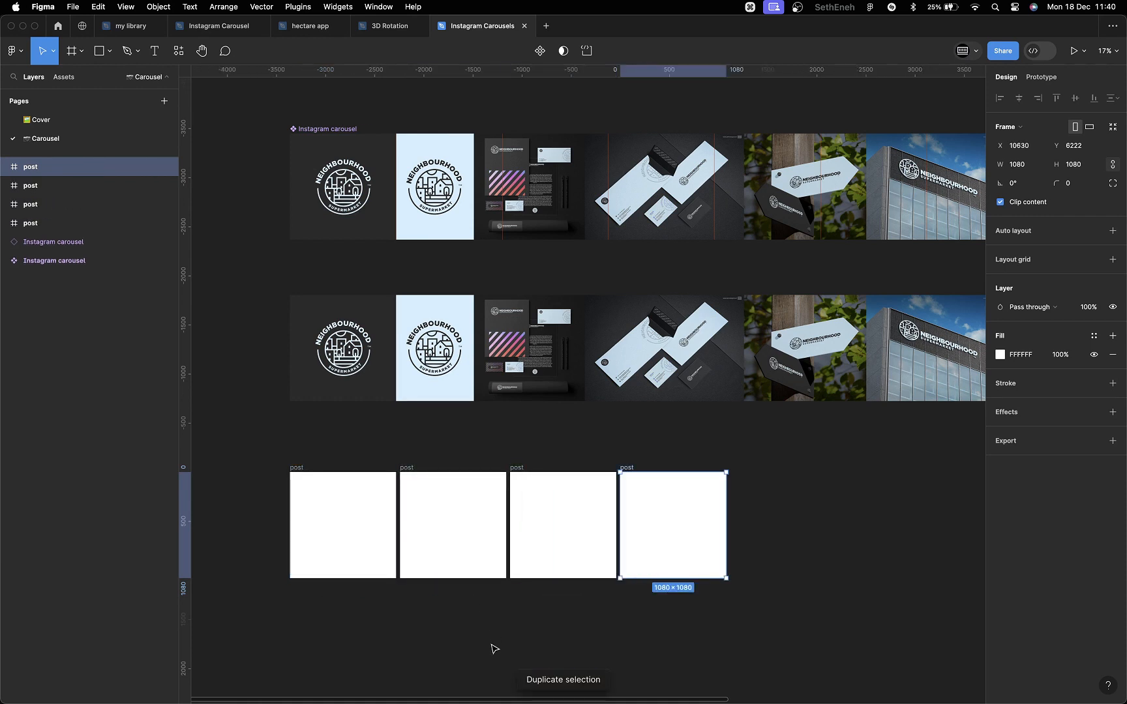
Step: Rename the first two frames in the row post 1 and post 2
click(408, 469)
click(296, 469)
key(Return)
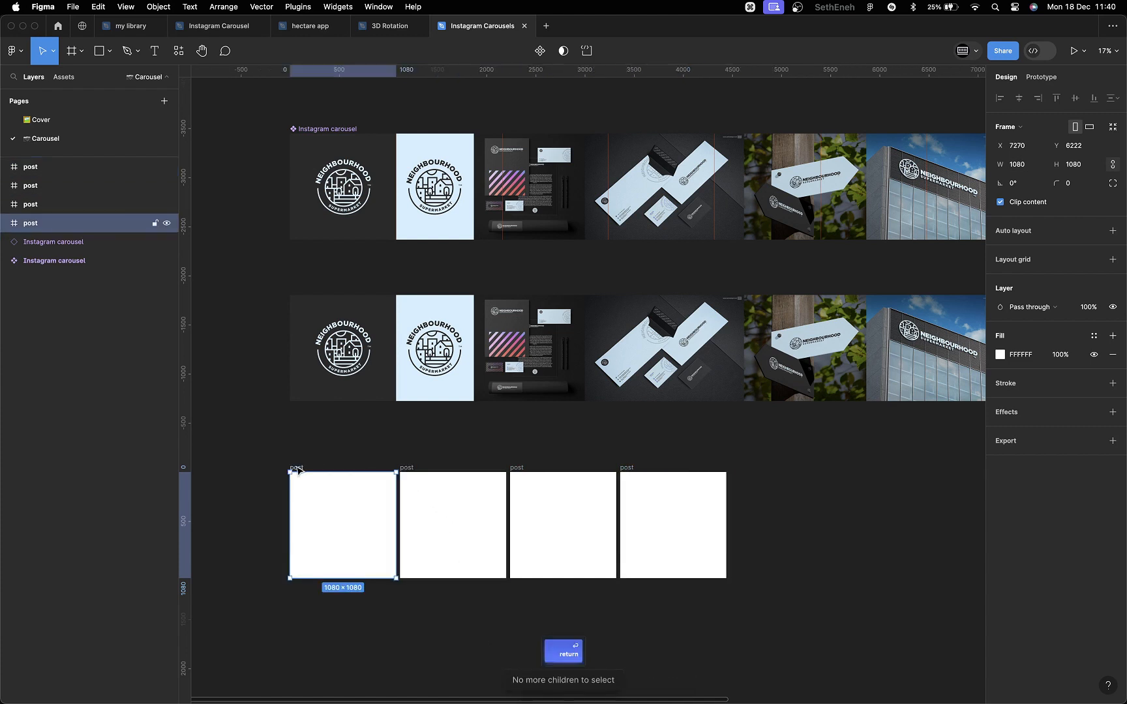
double_click(297, 470)
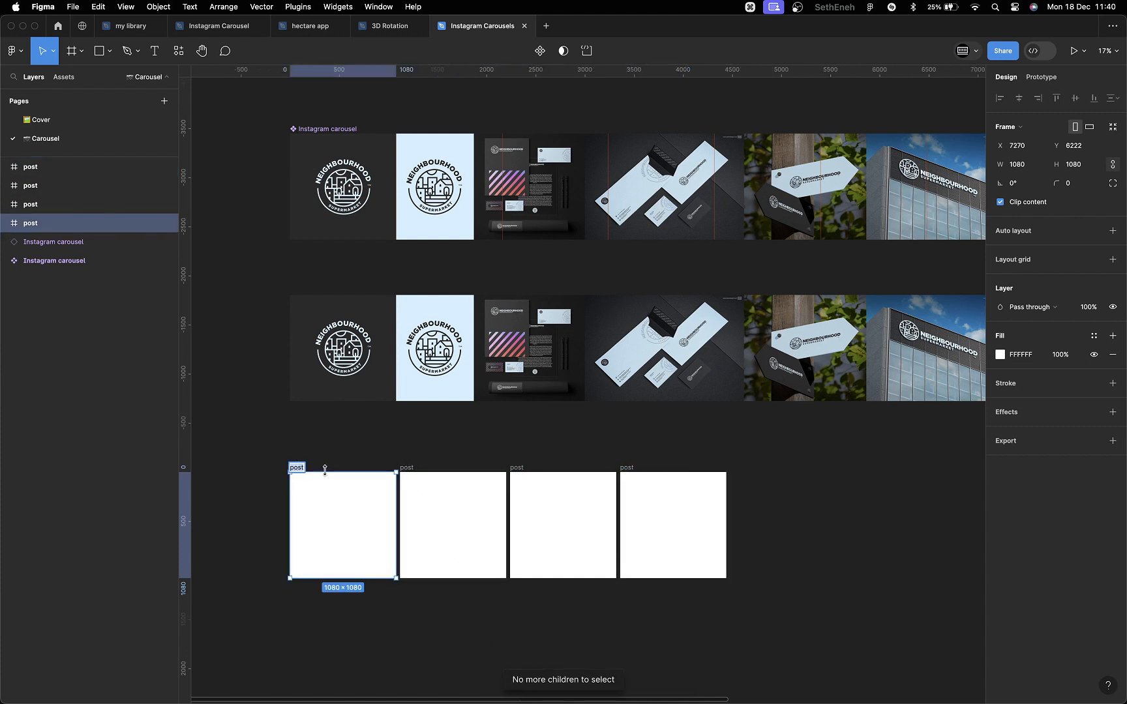
key(Right)
text(1)
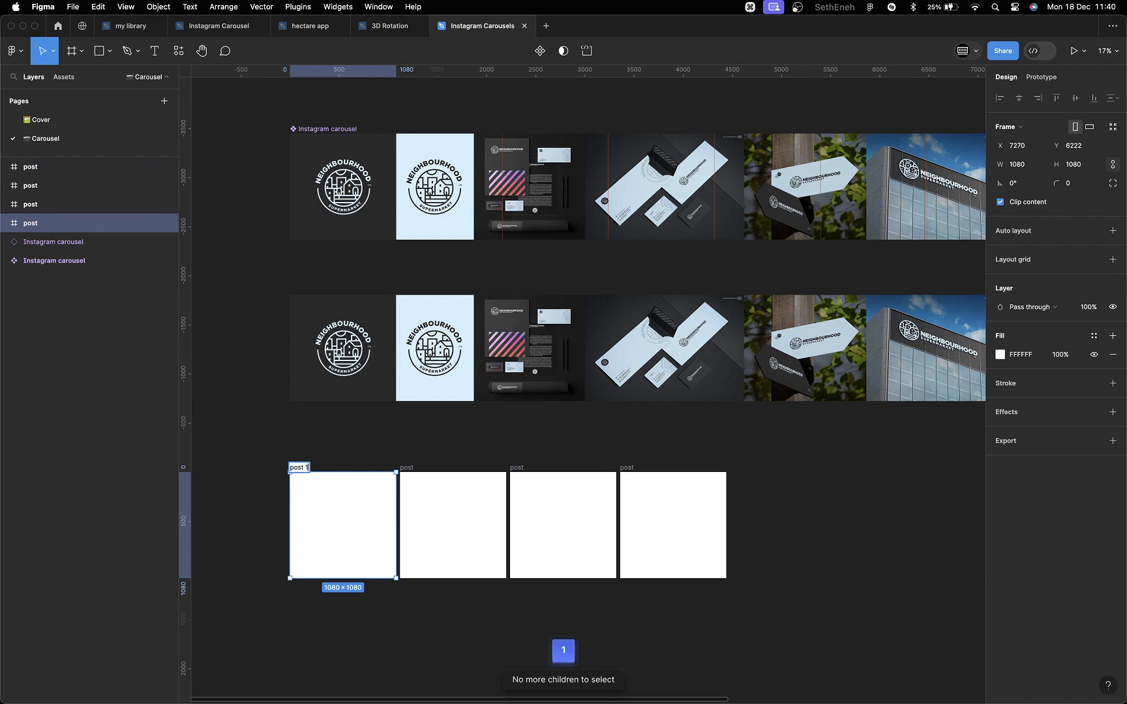
key(Return)
click(404, 467)
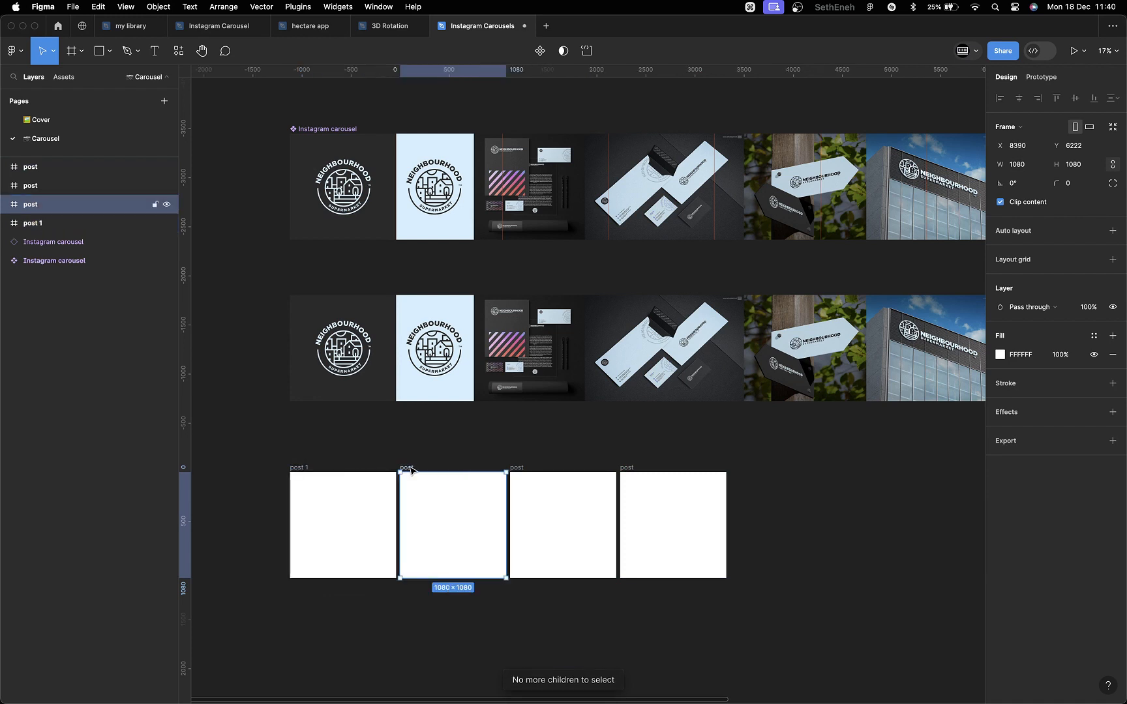
double_click(404, 467)
key(Right)
text(2)
key(Return)
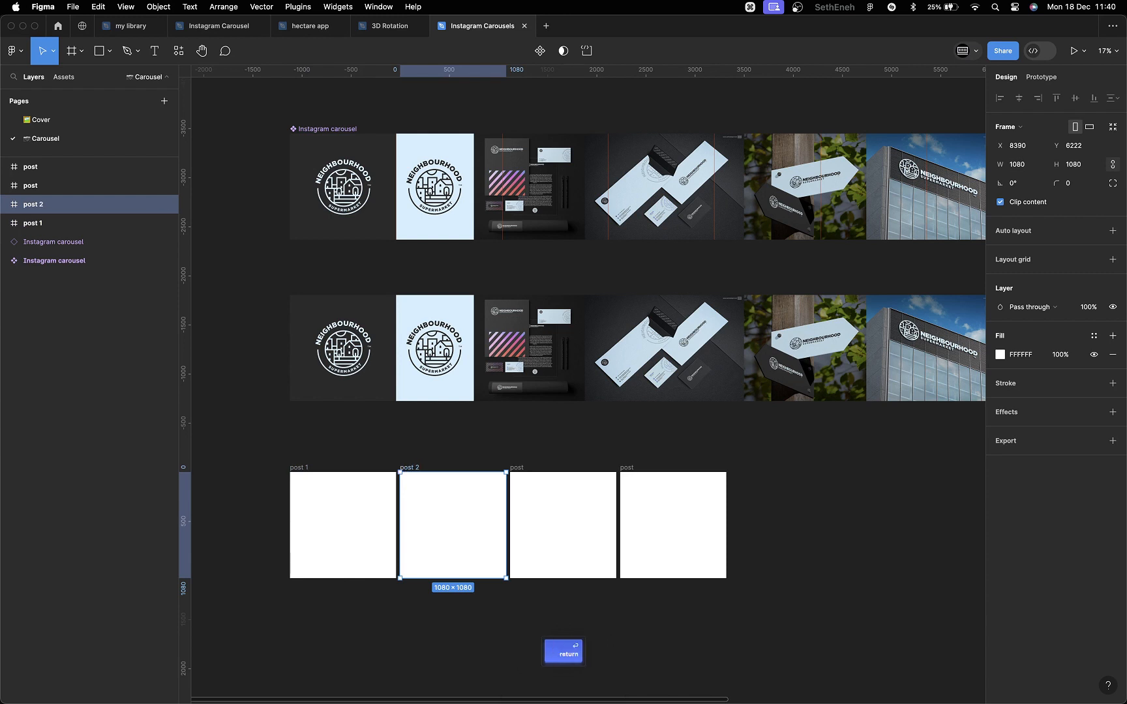
Step: Rename the third frame in the row post 3
click(519, 468)
double_click(519, 467)
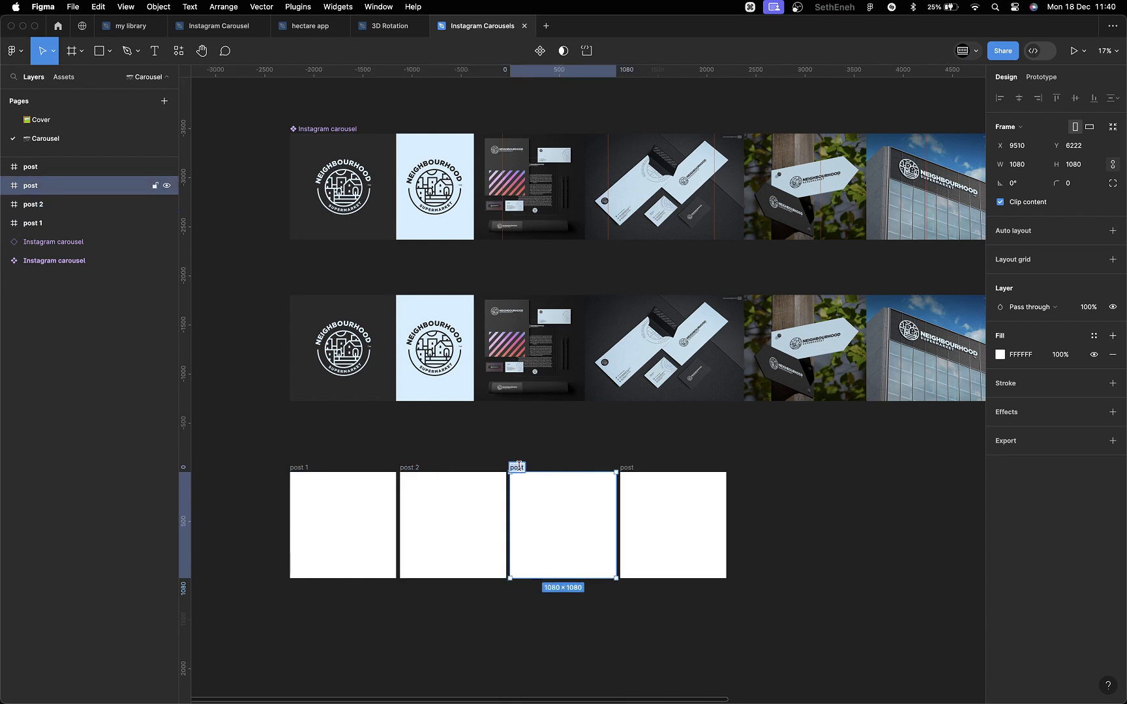
key(Right)
text(3)
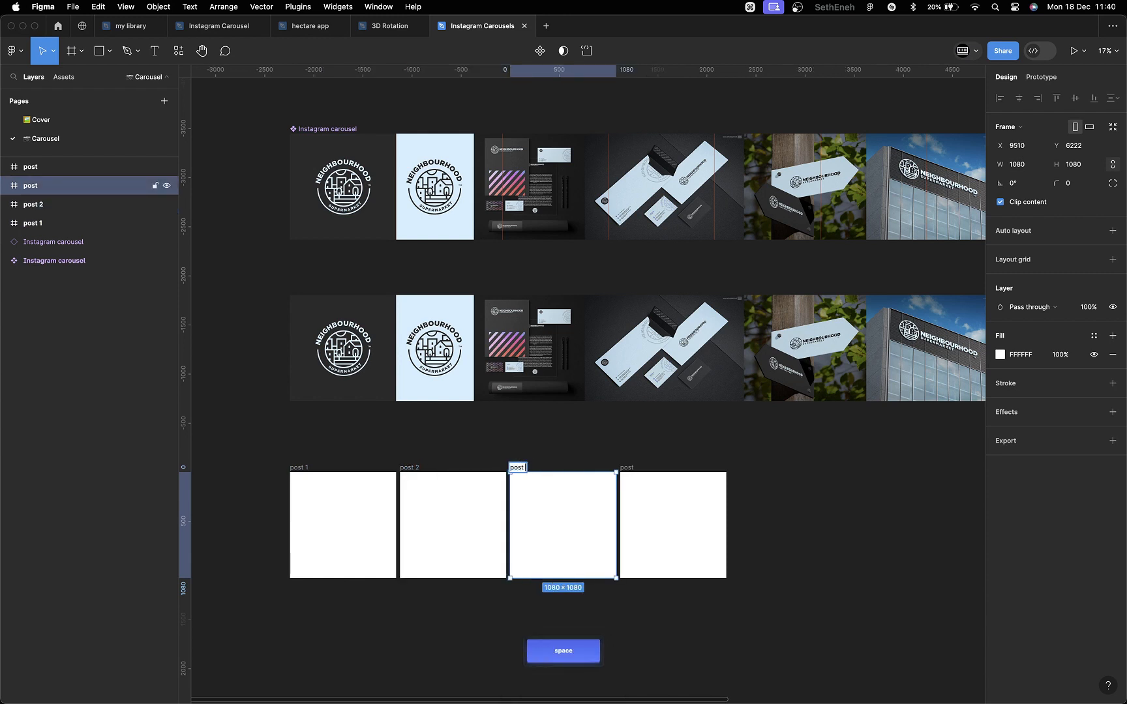
key(Return)
Step: Undo the frame renames and the earlier duplications until only the original post frame is left
key(super+z)
key(super+z)
key(super+z)
key(super+z)
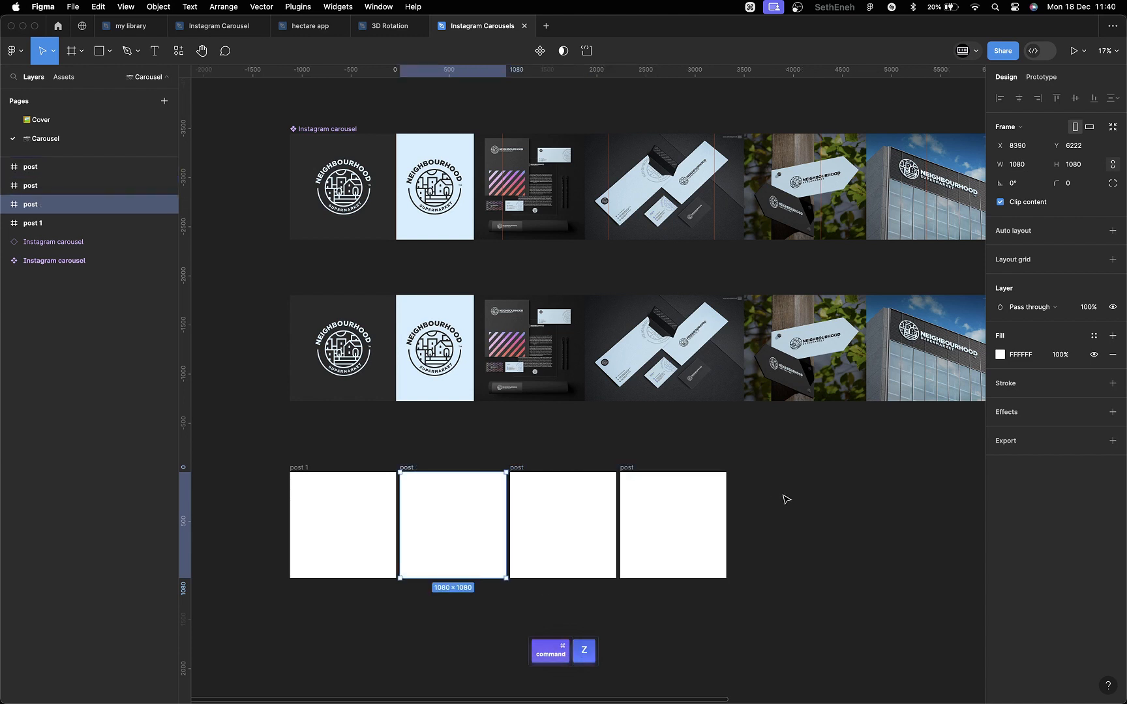
key(super+z)
key(super+z)
key(super+z)
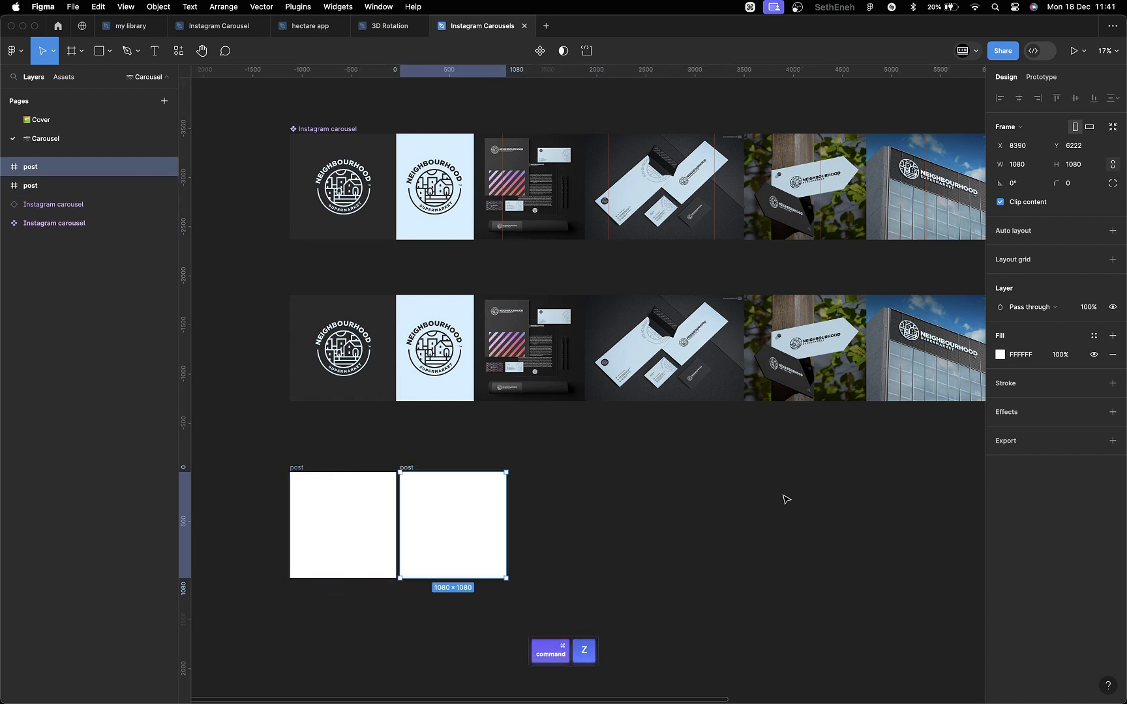
Step: Rename the single post frame below the carousel instance as post 1
double_click(299, 468)
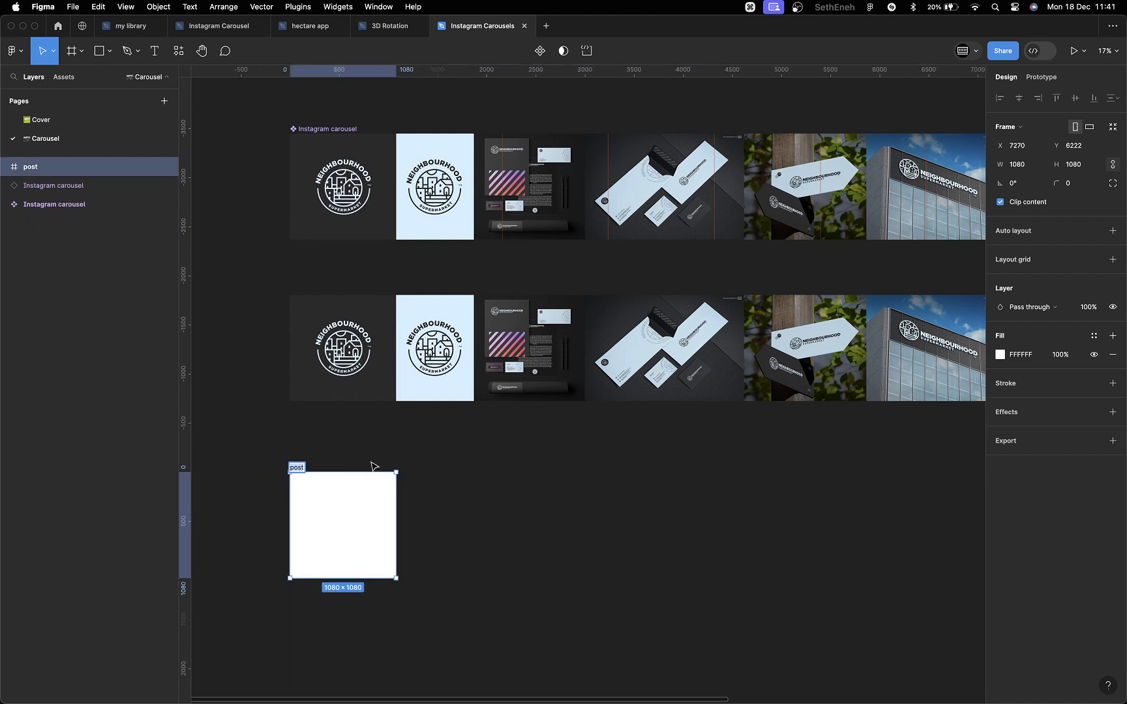
key(Right)
text(1)
key(Return)
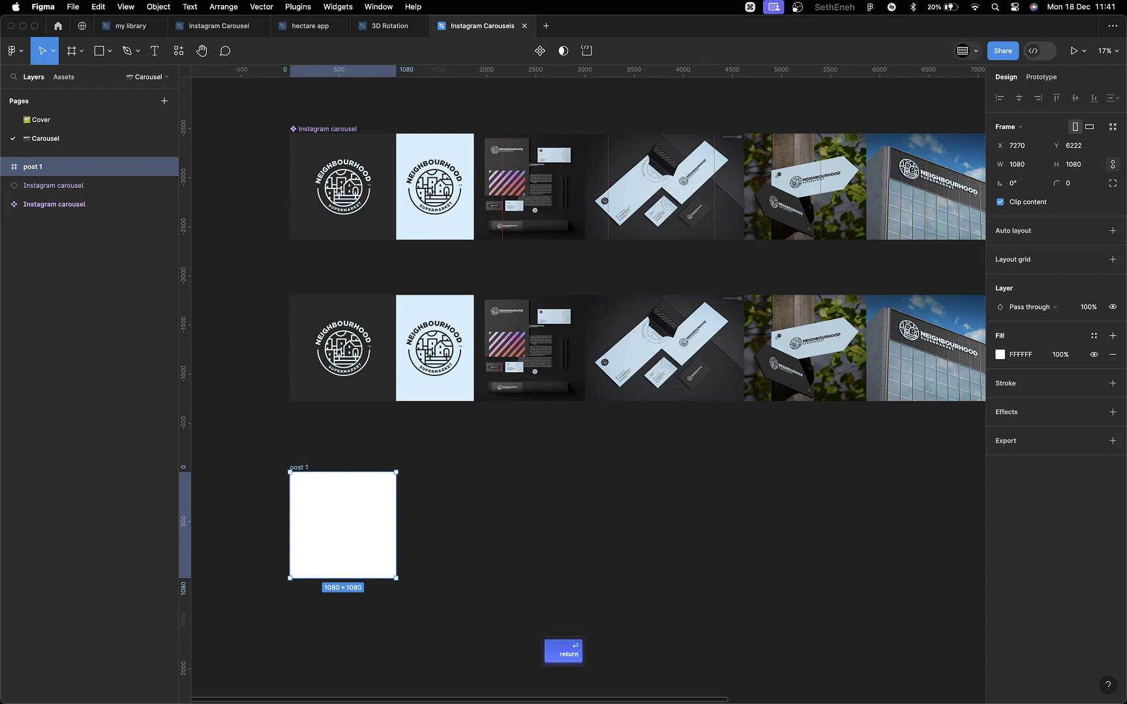
Step: Duplicate the post 1 frame nine times to form an evenly spaced row from post 1 to post 10
key(super+d)
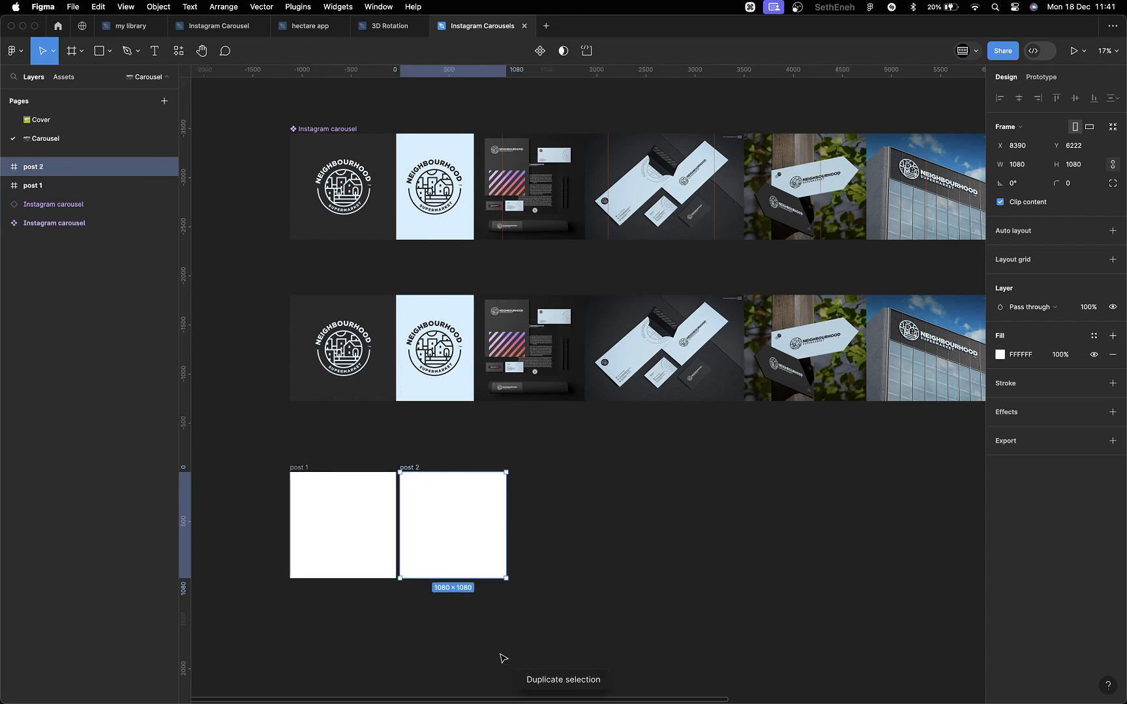
key(super+d)
key(super+d)
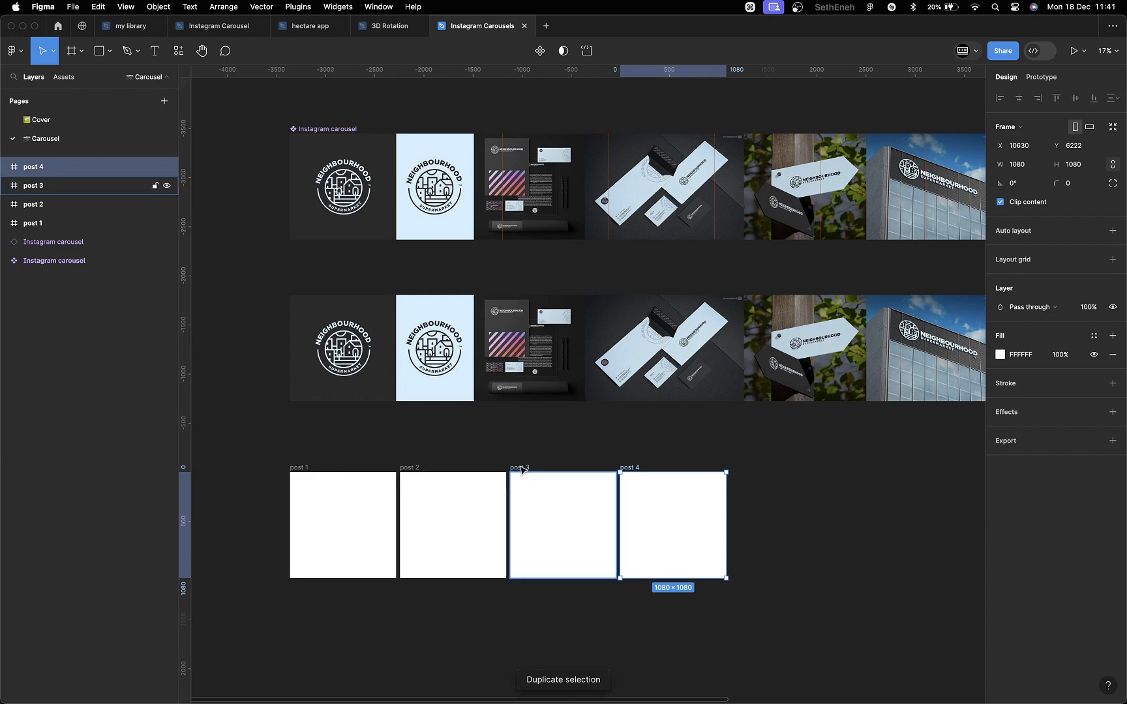
key(super+d)
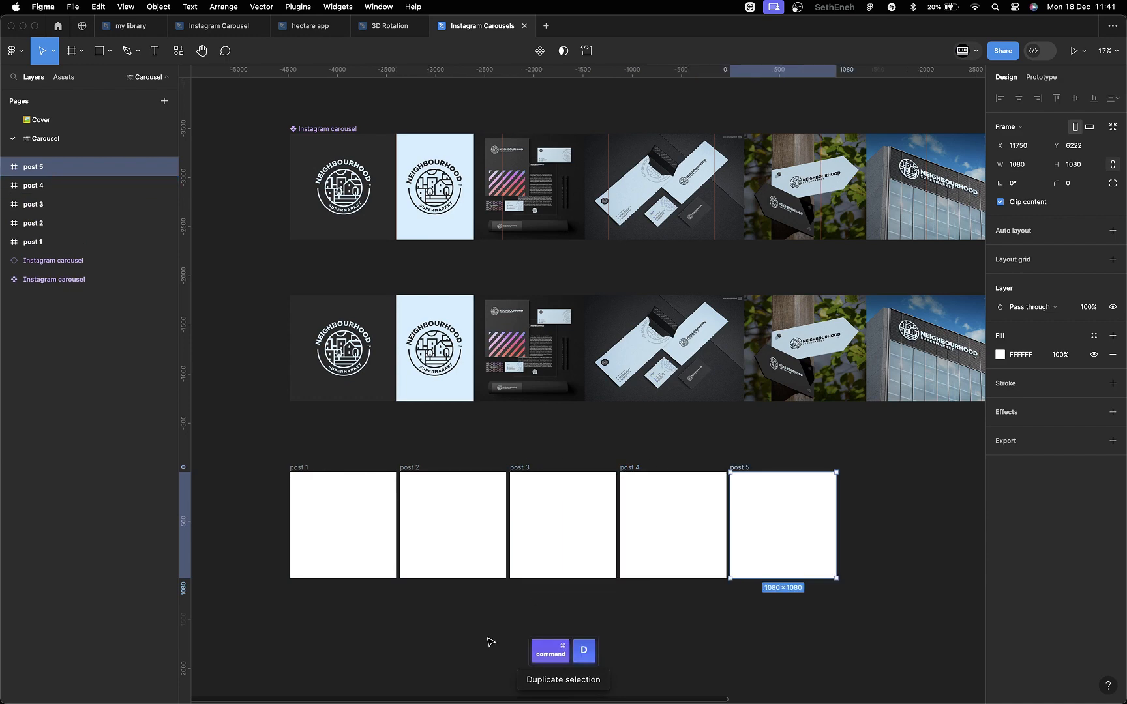
key(super+d)
scroll(692, 611, right, 3)
key(super+d)
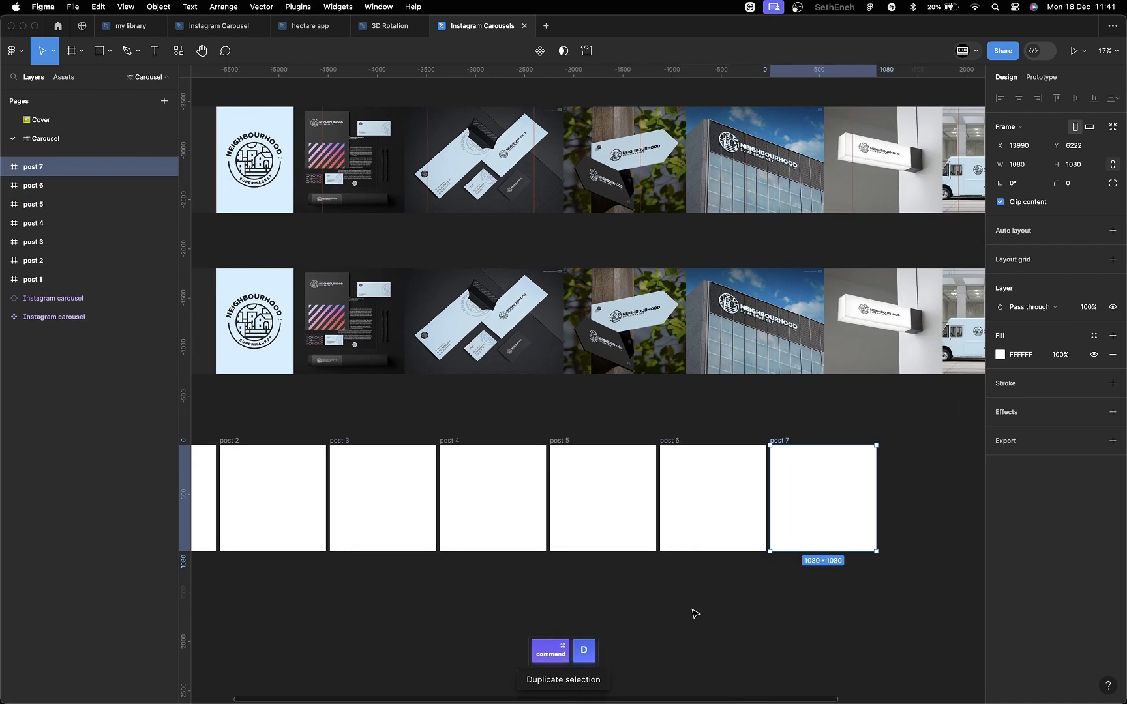
scroll(694, 612, right, 5)
key(super+d)
scroll(772, 615, right, 4)
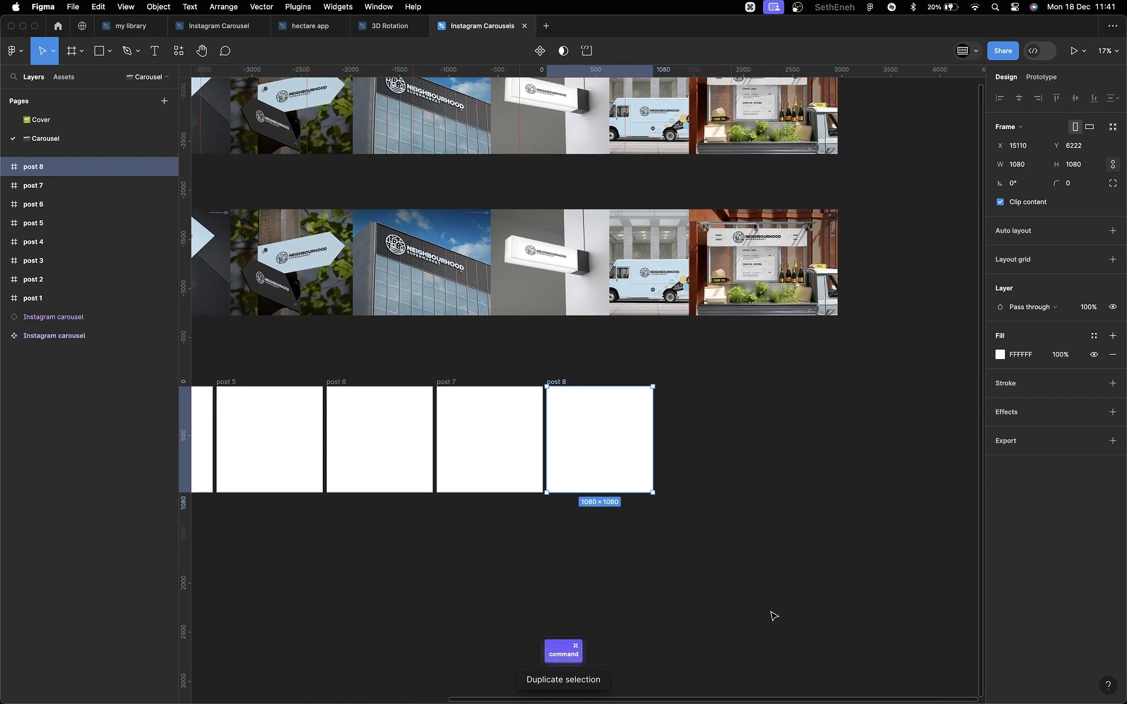
key(super+d)
scroll(772, 616, right, 5)
key(super+d)
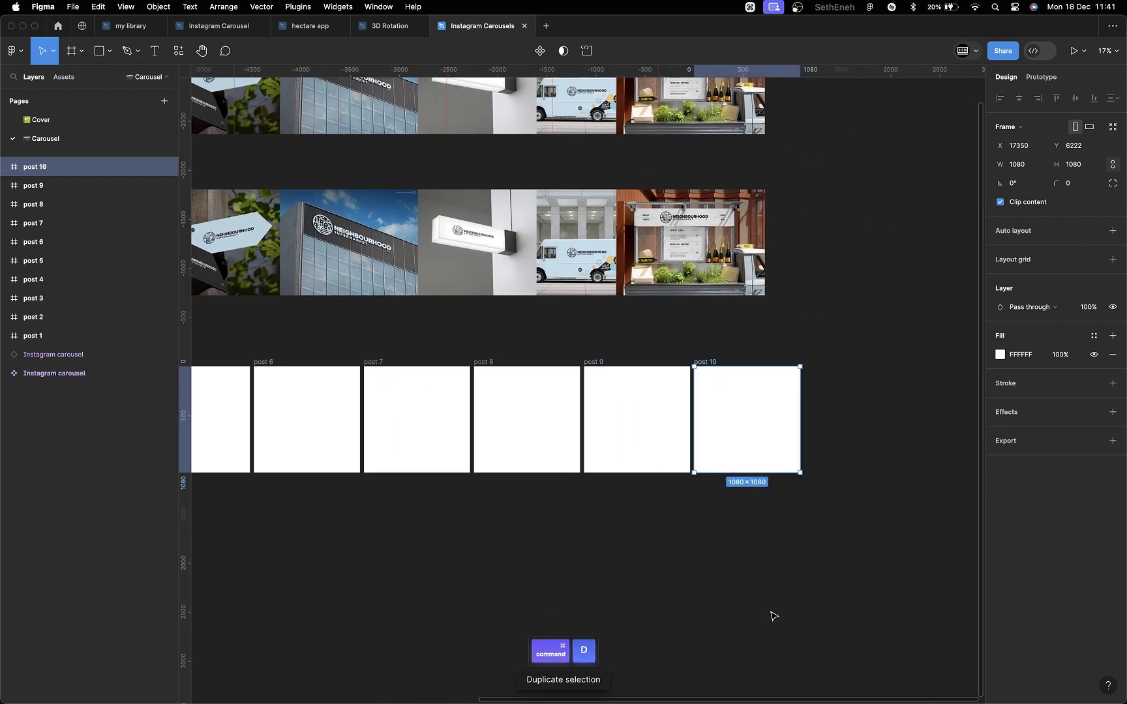
Step: Set the horizontal spacing between all ten post frames to 0 so they sit edge to edge
click(682, 586)
scroll(682, 586, down, 4)
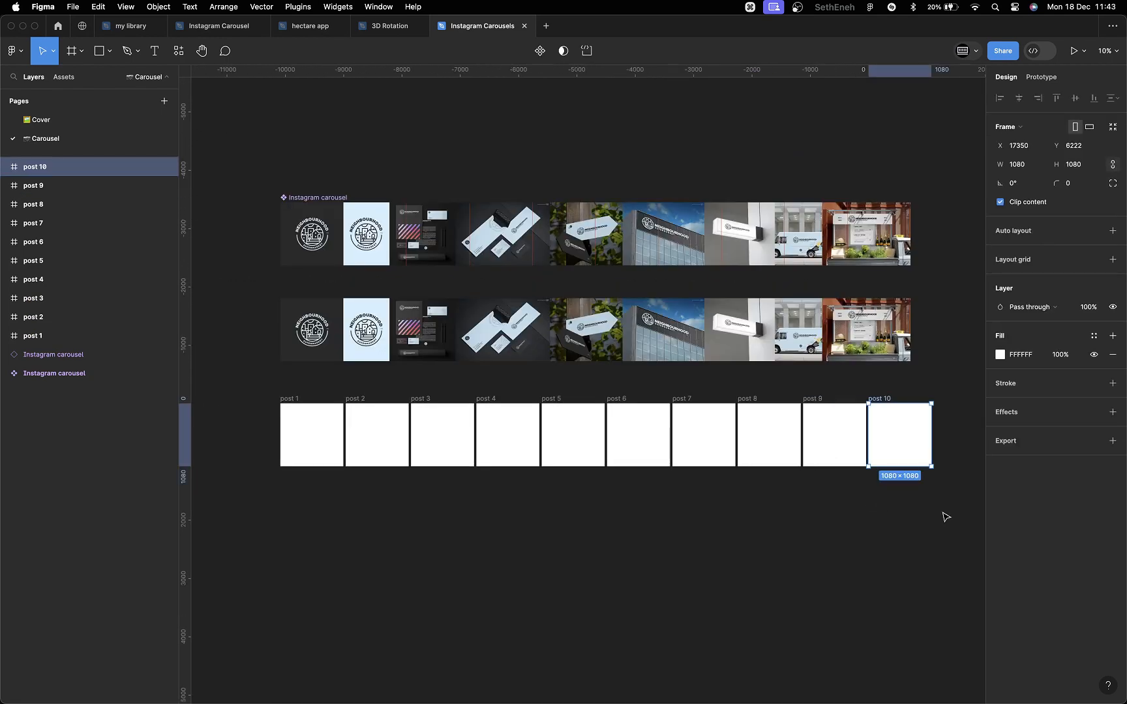
drag(947, 507, 276, 402)
click(1024, 223)
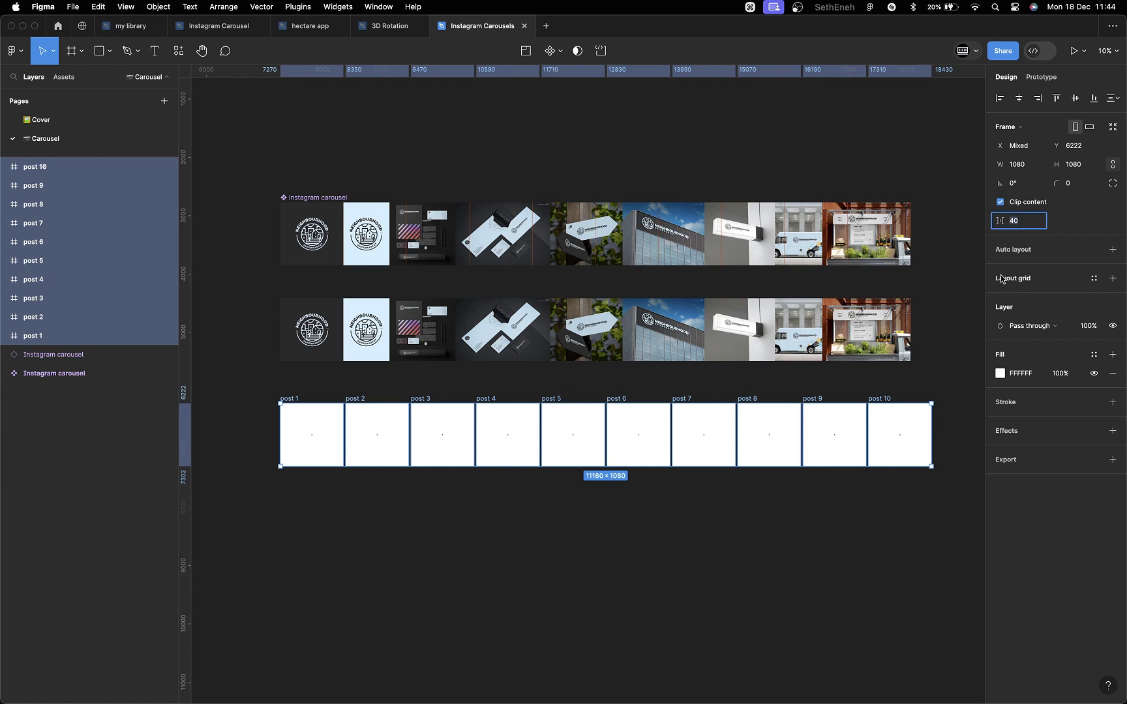
text(0)
key(Return)
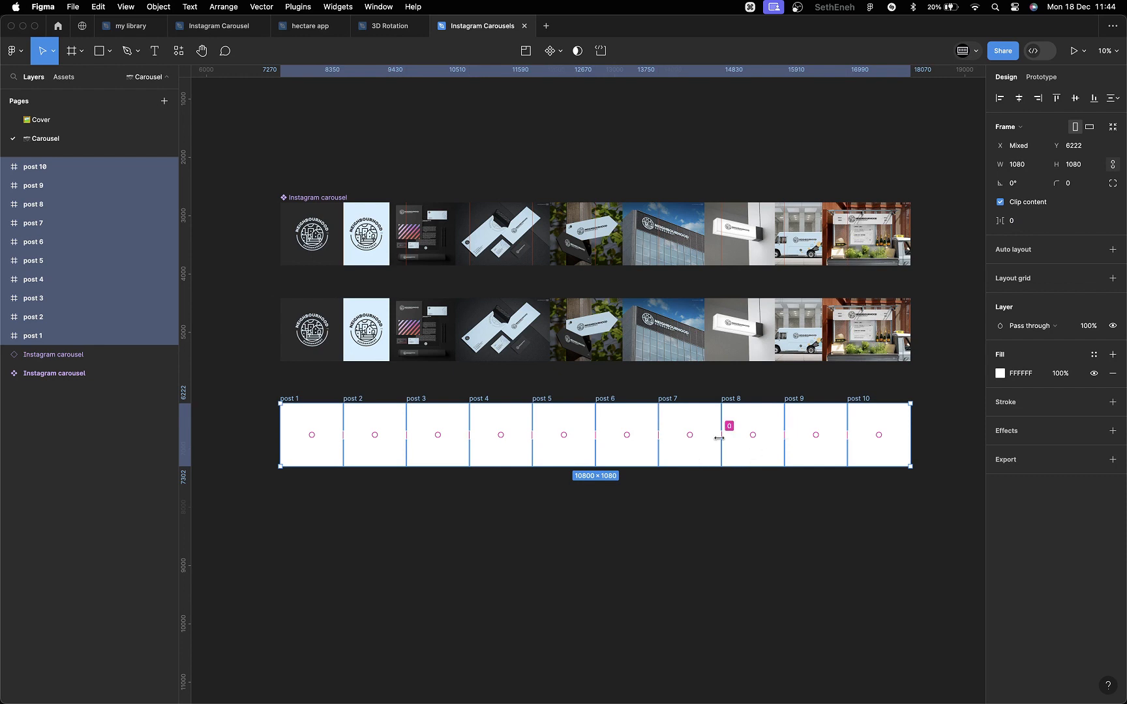
click(642, 510)
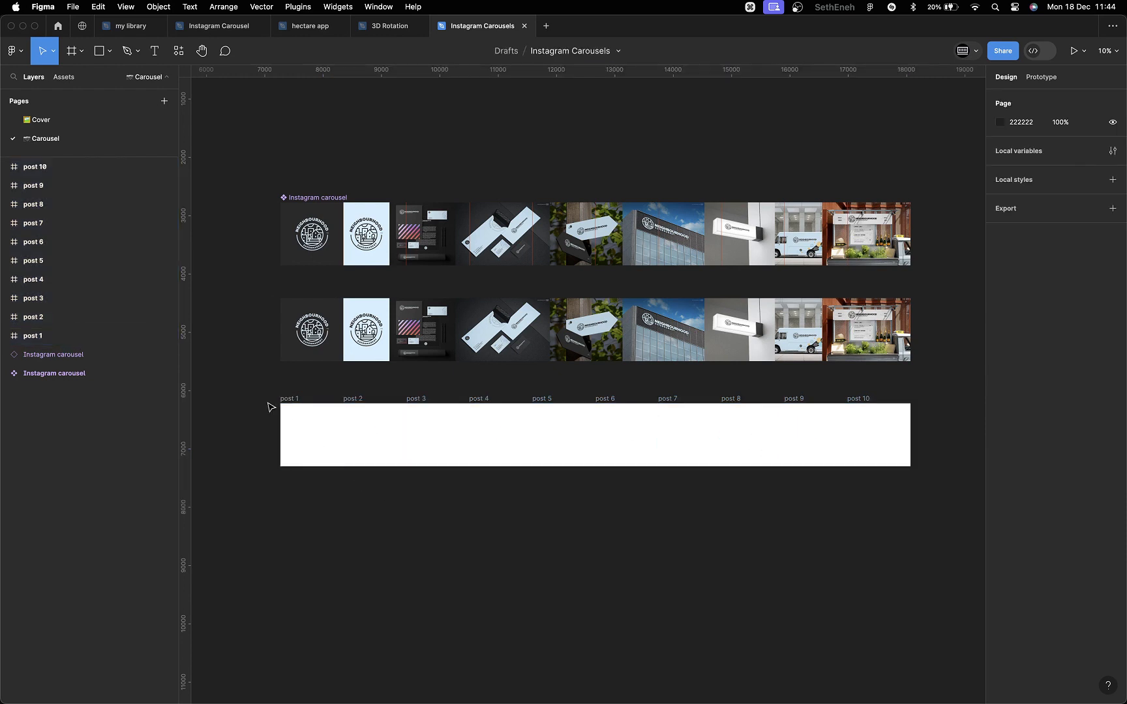
Step: Move the carousel instance into the post 1 frame and align it with the frame's left and top edges
drag(267, 513, 951, 157)
click(875, 559)
click(338, 323)
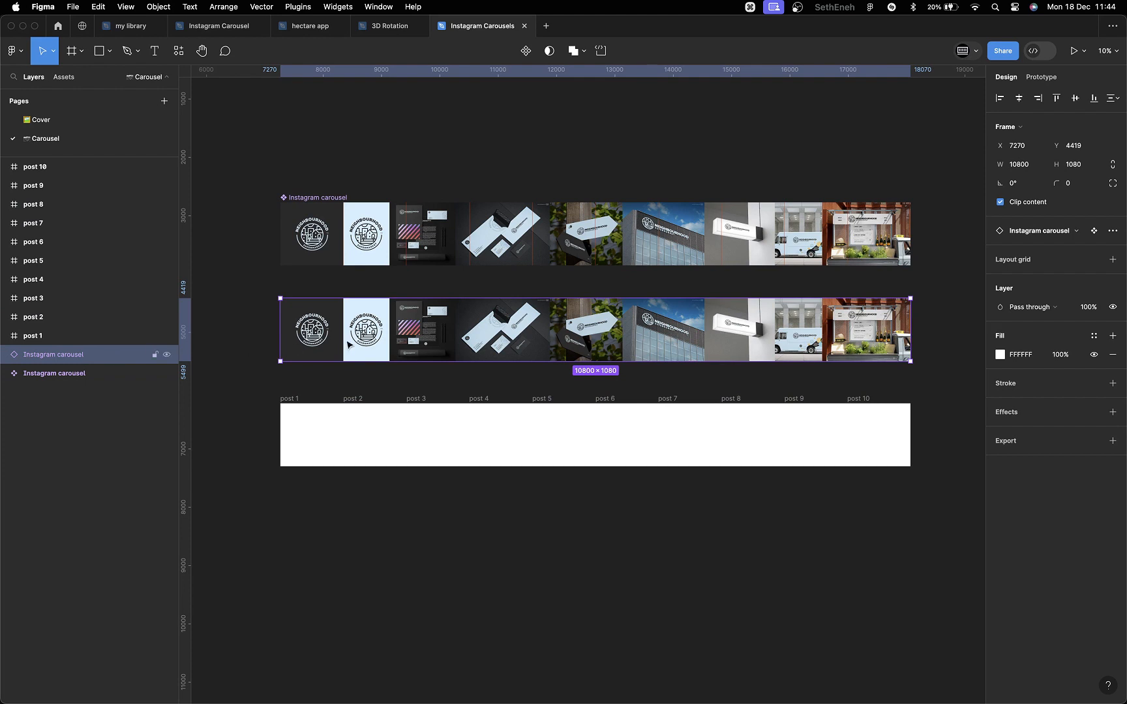
drag(308, 337, 311, 446)
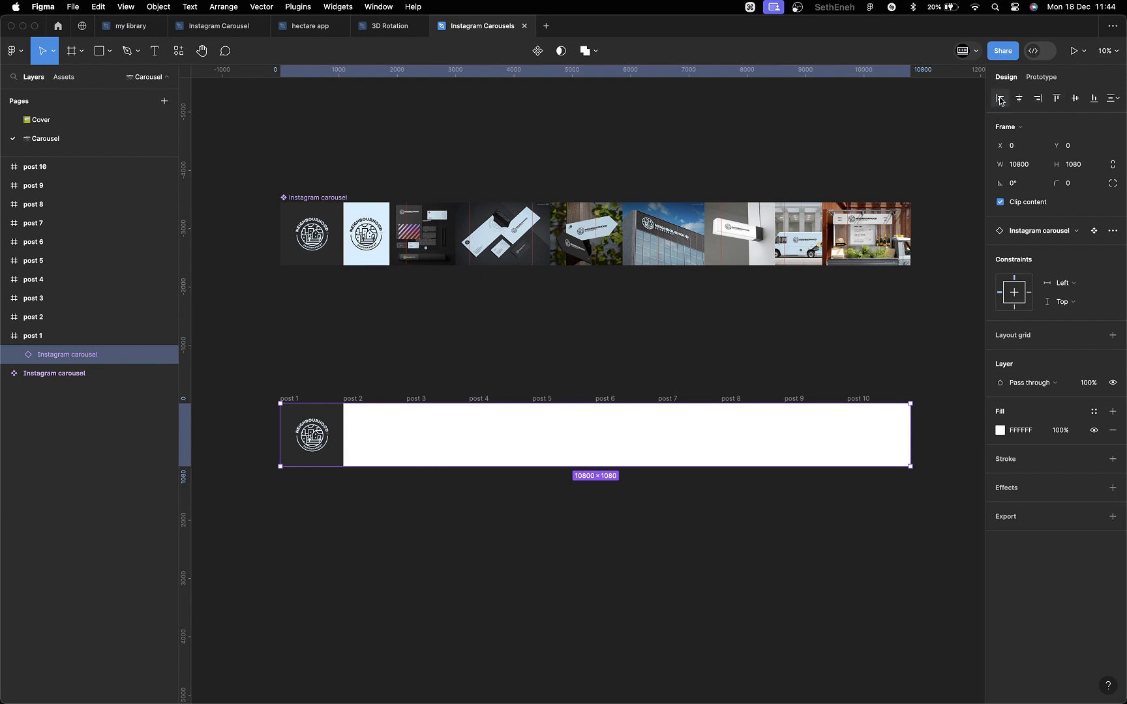
click(1058, 98)
Step: Copy the carousel instance from post 1 into each of the frames post 2 through post 10, keeping its canvas position
key(alt)
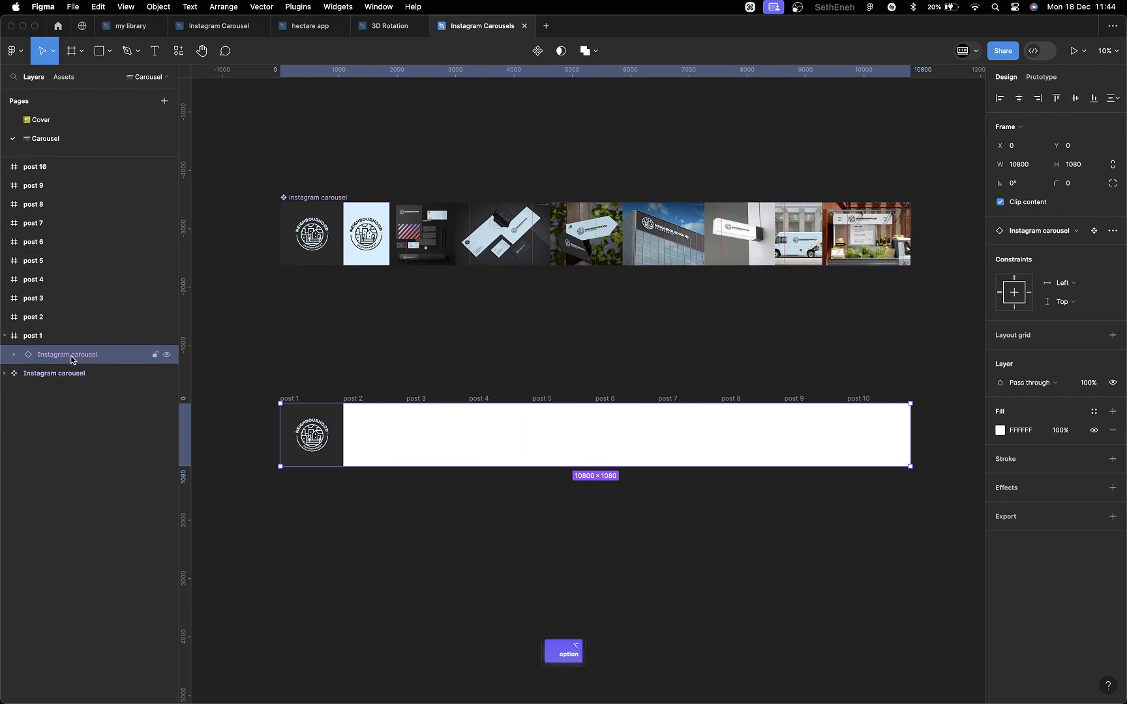
drag(71, 356, 43, 282)
key(alt)
key(alt)
key(alt)
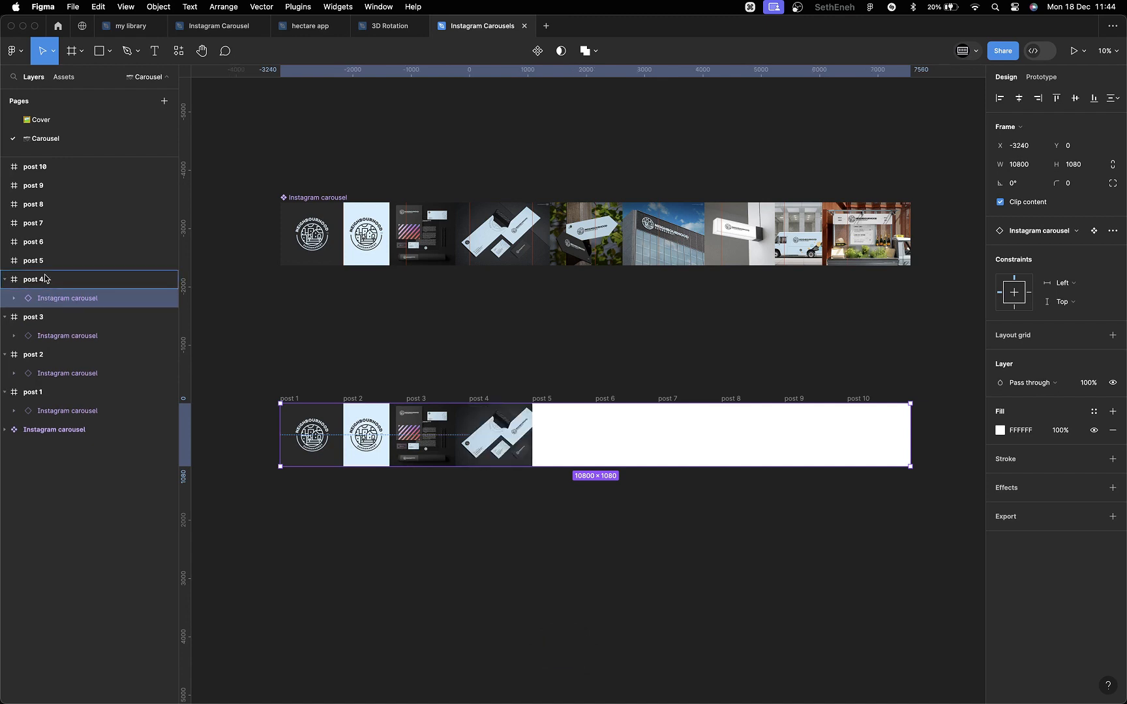
key(alt)
drag(43, 263, 47, 173)
key(alt)
key(alt)
key(alt)
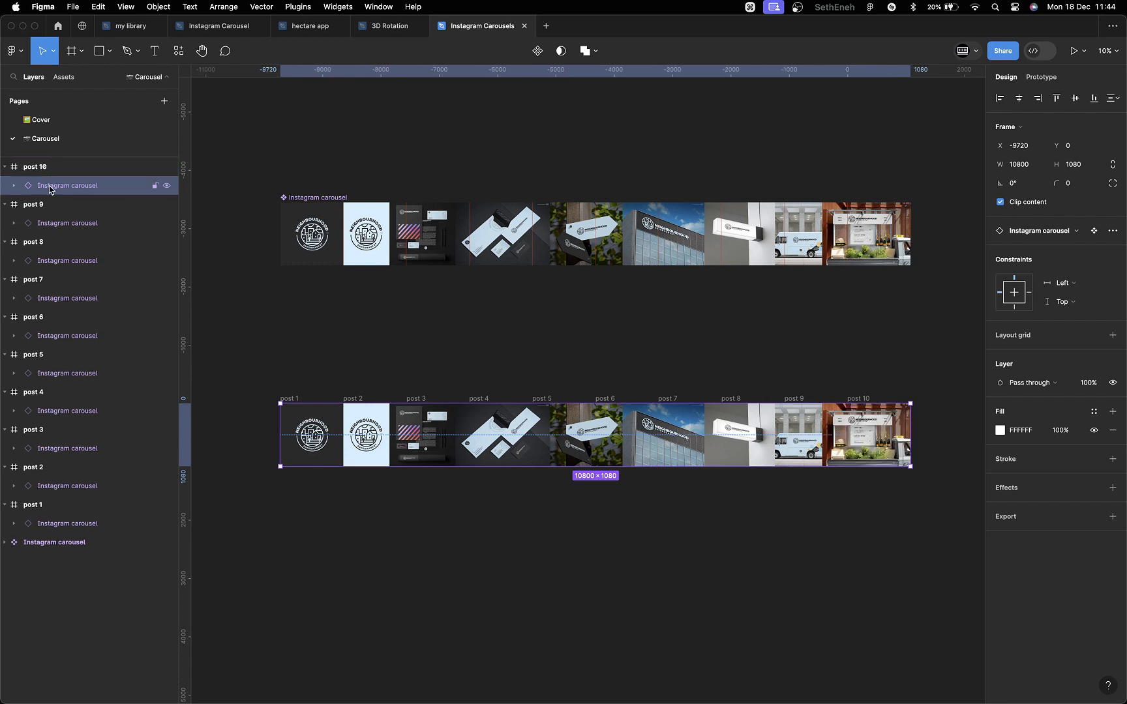
Step: Select all ten post frames and collapse their layers
click(598, 580)
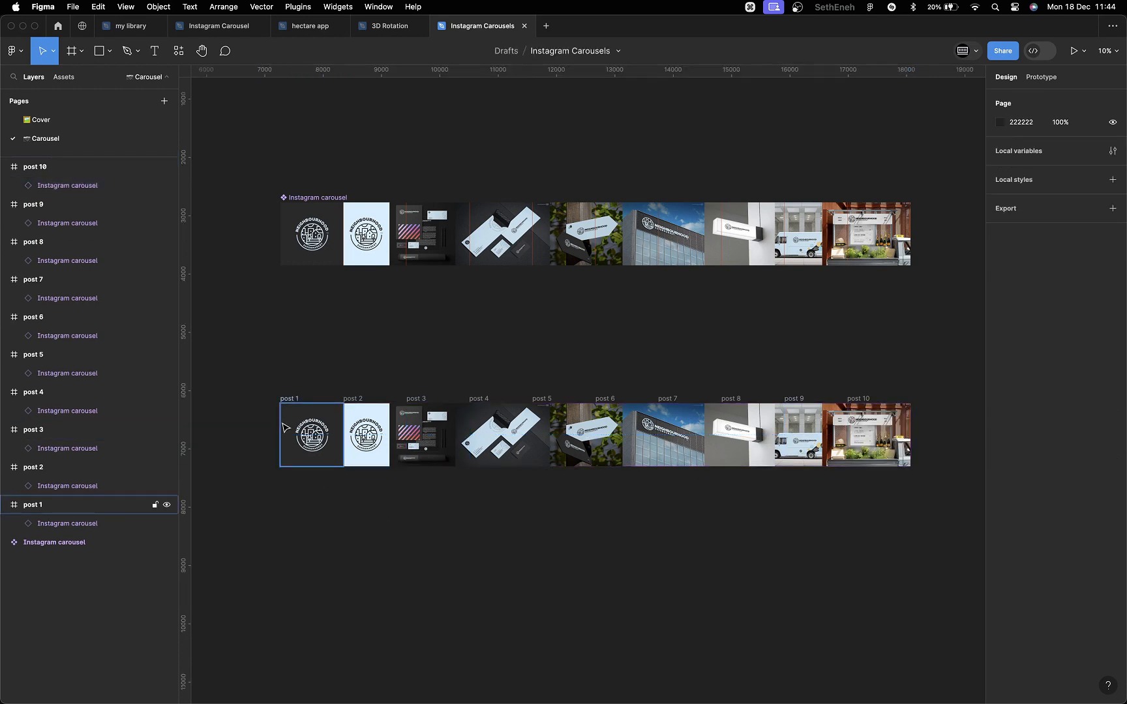
drag(262, 364, 950, 522)
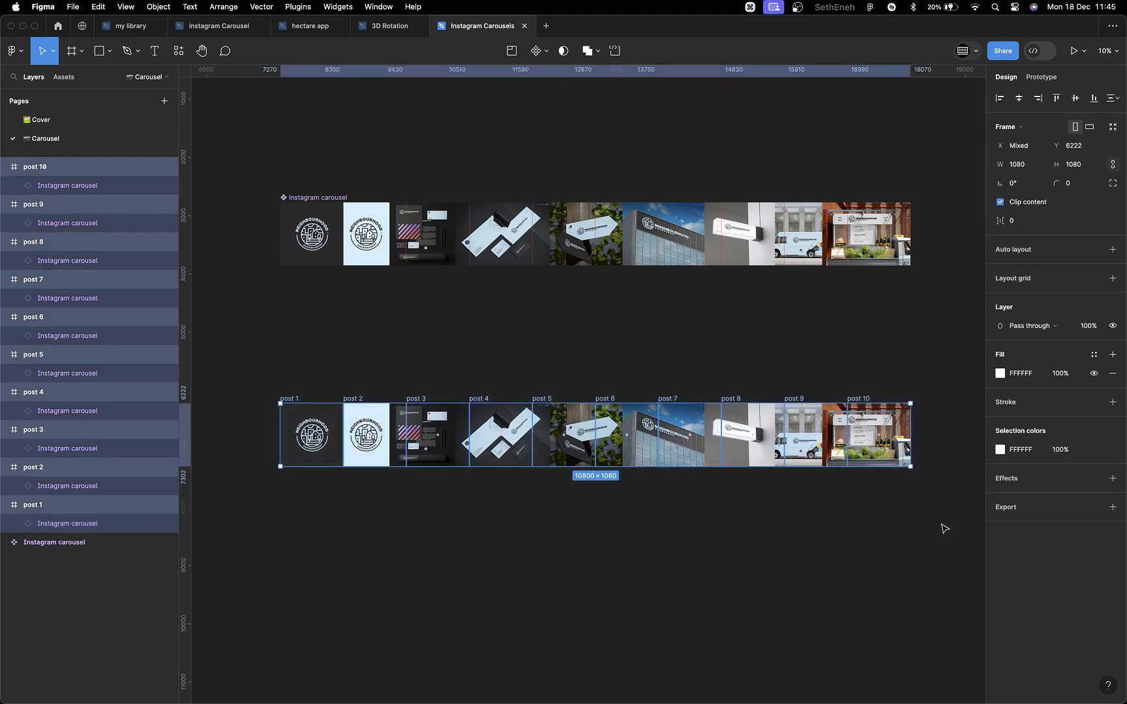
alt+click(6, 431)
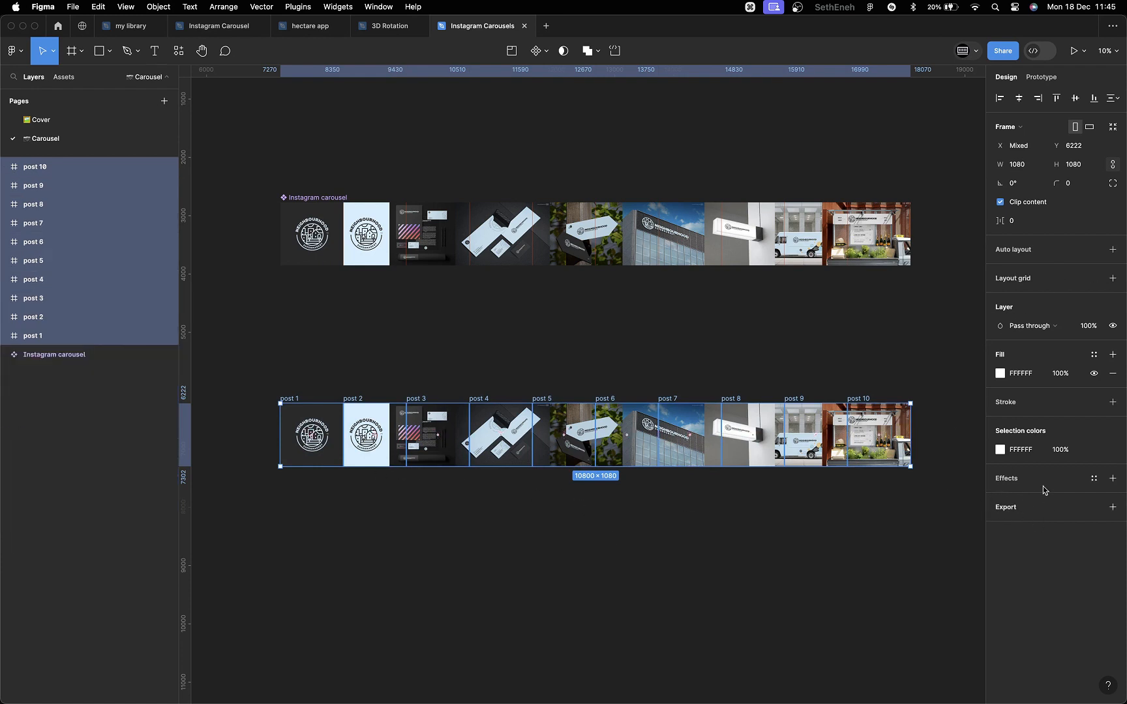
Step: Add a 2x PNG export setting to the ten selected post frames and export them
click(1036, 511)
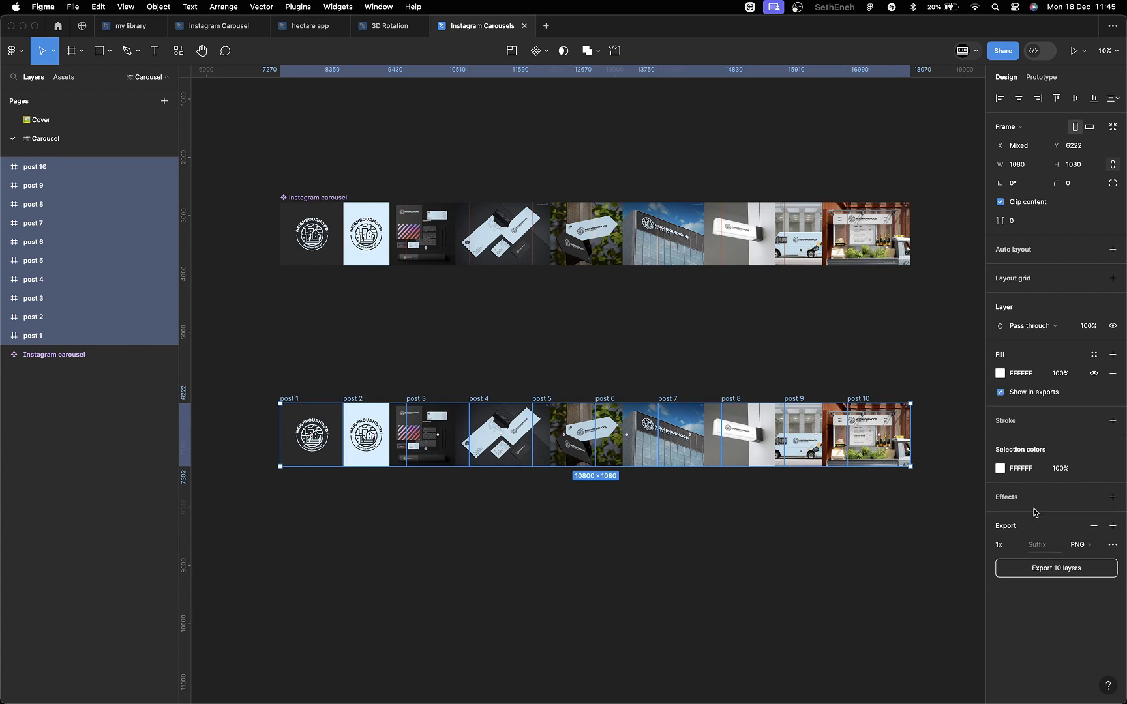
click(1014, 545)
click(1022, 574)
click(1056, 570)
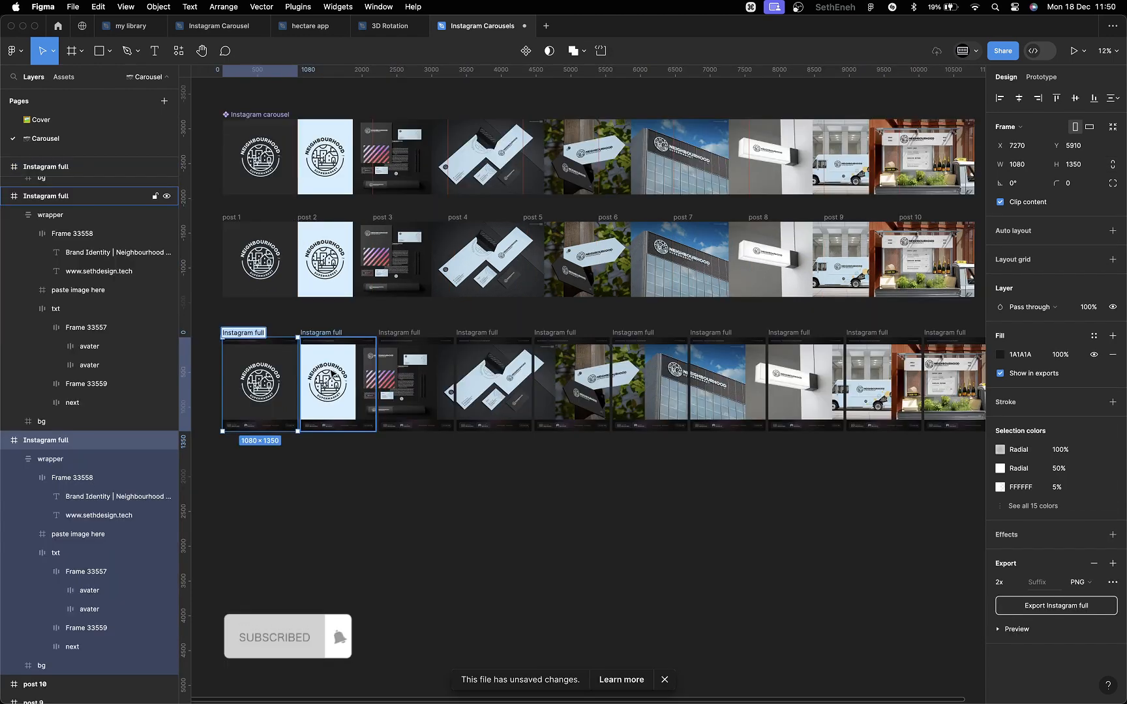
Step: Rename the first 1080 × 1350 Instagram full frame in the lower row as post 1
text(p)
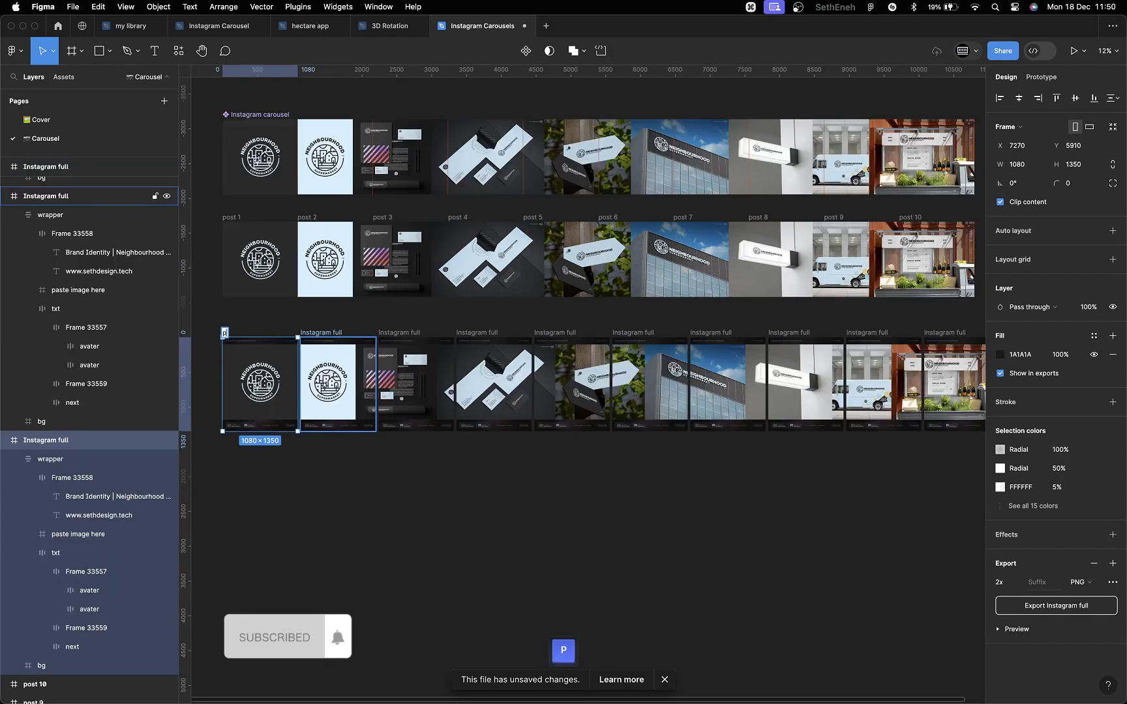
text(ost)
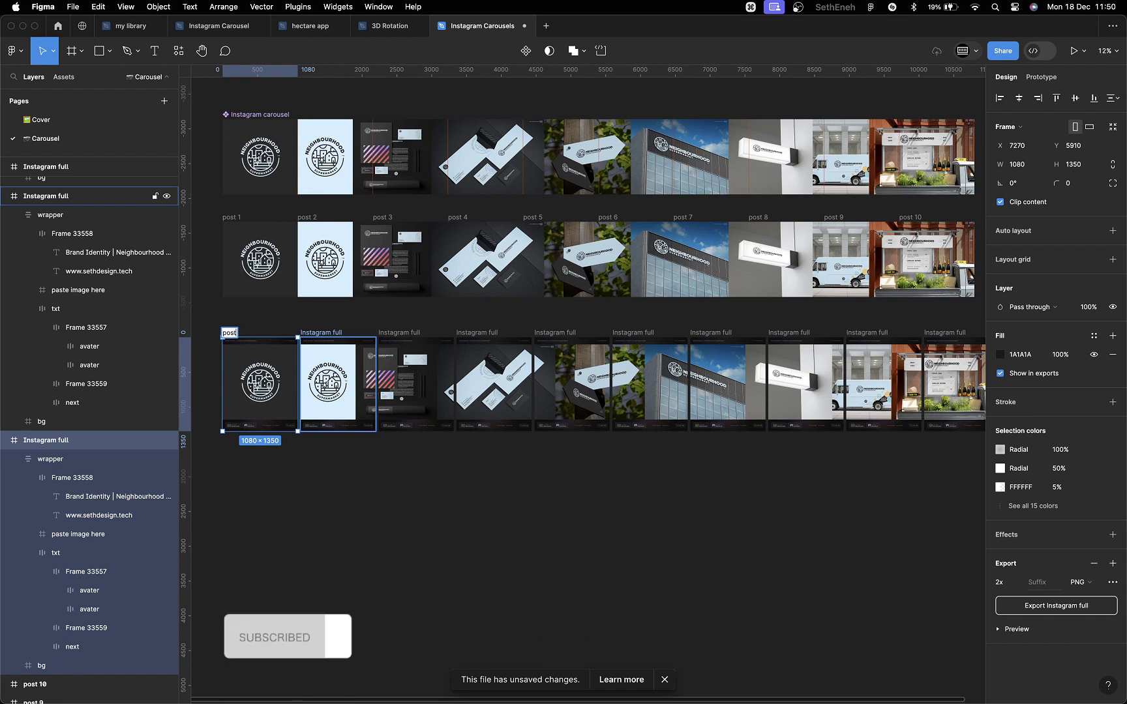
text( 1)
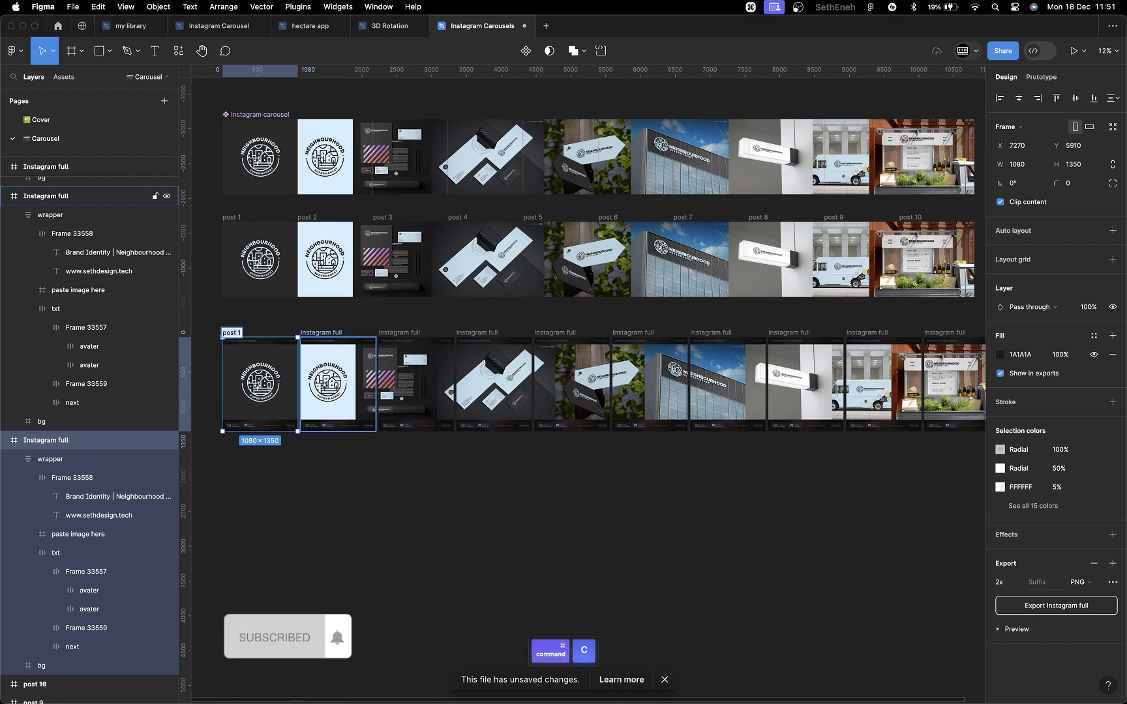
key(Return)
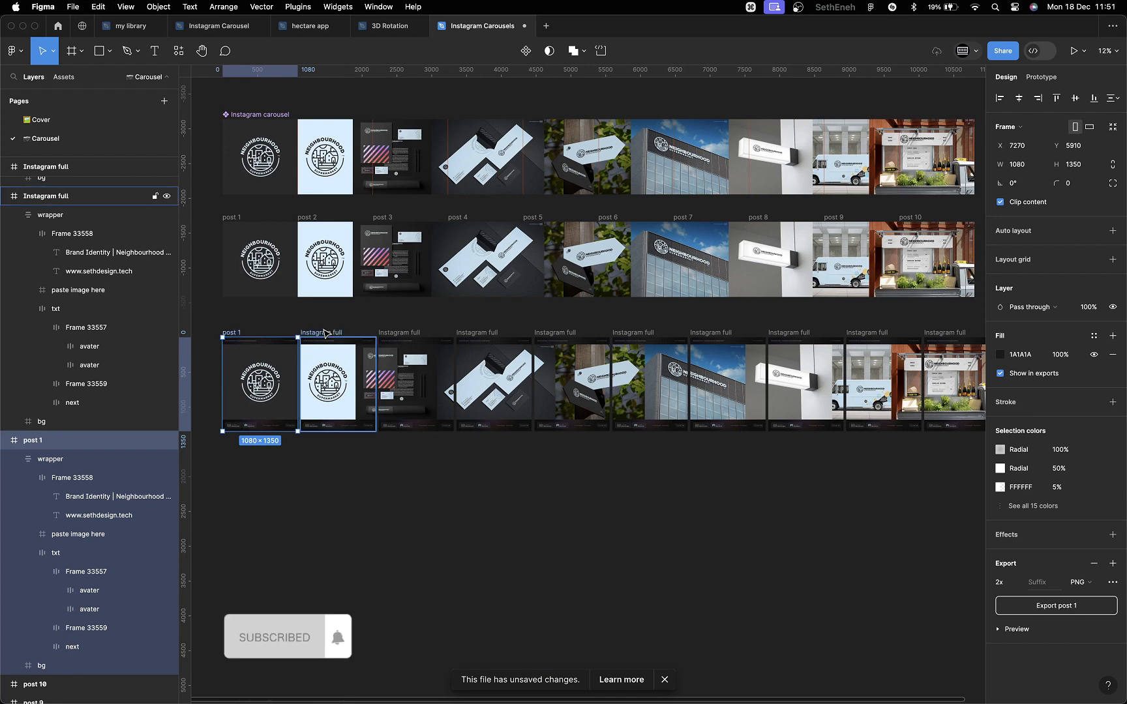
Step: Rename the second and third 1080 × 1350 frames in the lower row as post 2 and post 3
double_click(334, 333)
key(cmd+v)
key(BackSpace)
text(2)
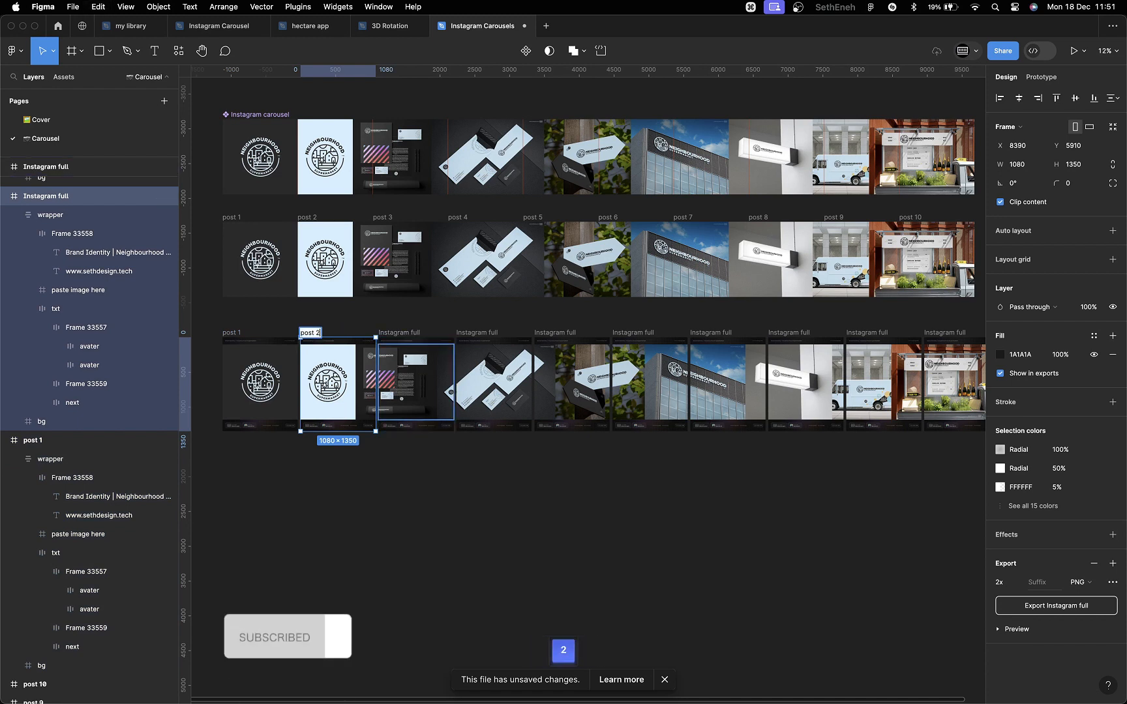
key(Return)
double_click(417, 333)
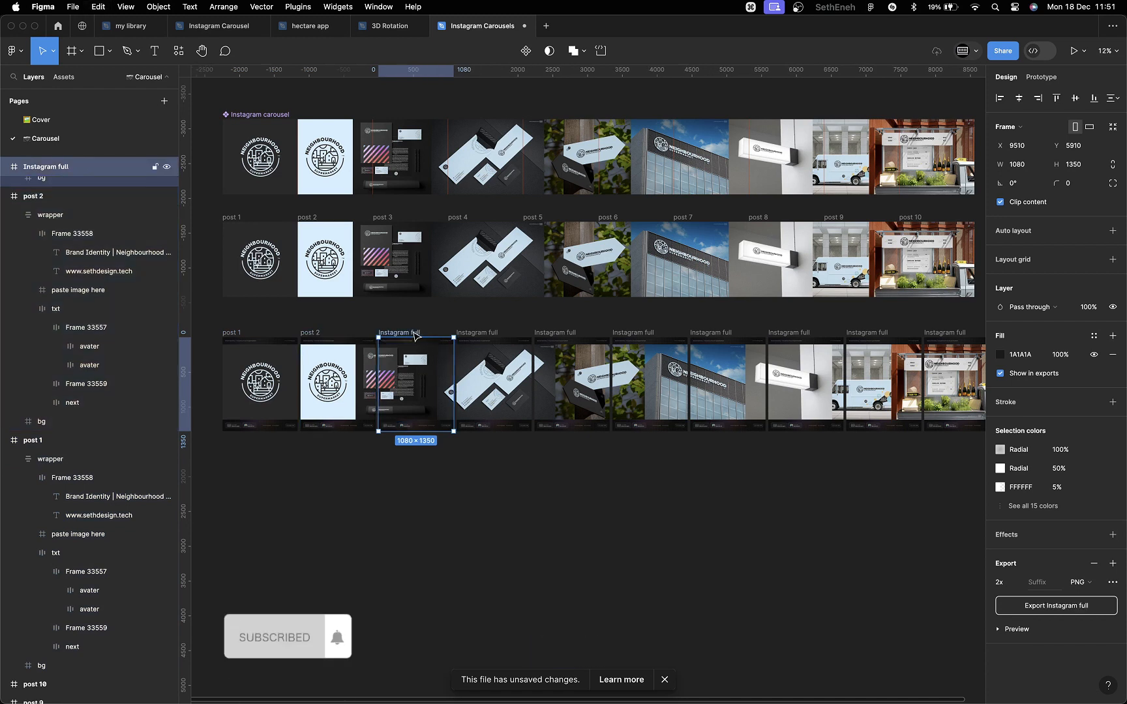
key(cmd+v)
key(BackSpace)
text(3)
key(Return)
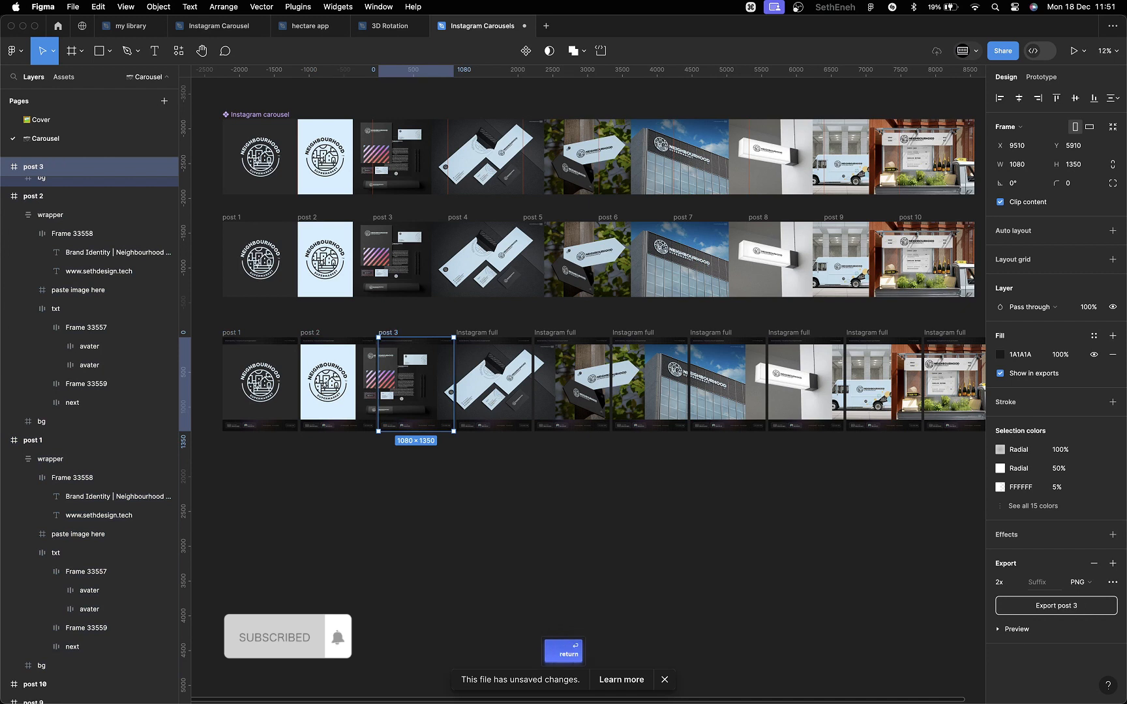
Step: Rename the fourth and fifth frames in the lower row as post 4 and post 5
double_click(488, 333)
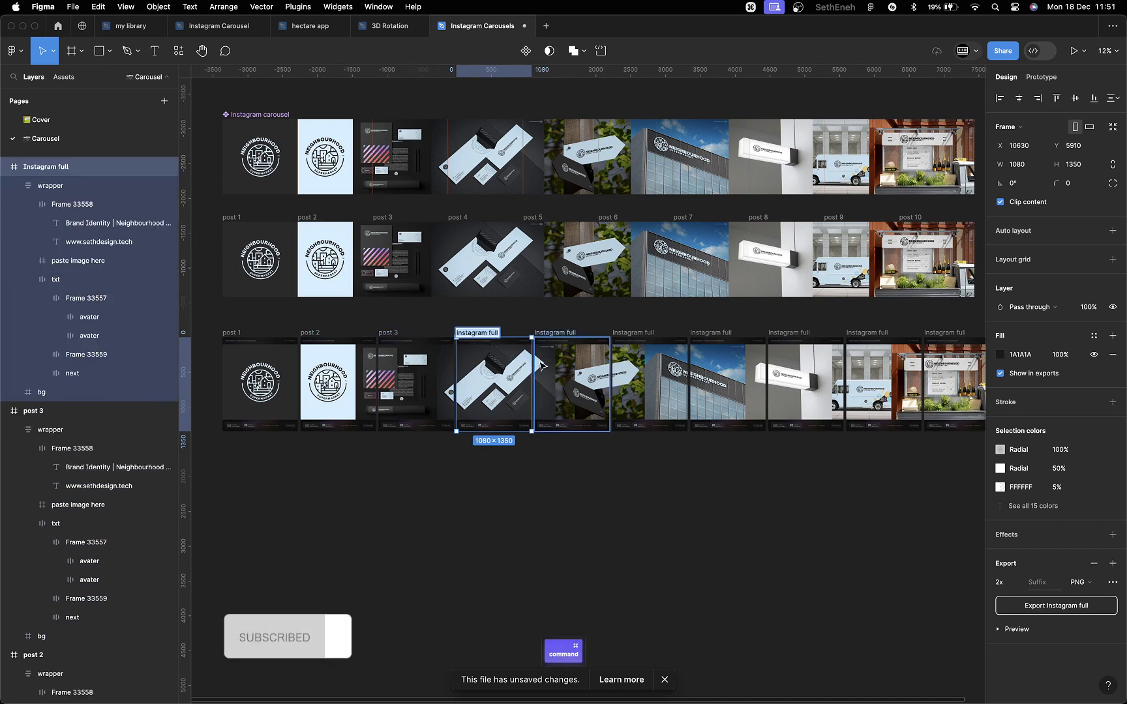
key(cmd+v)
key(BackSpace)
text(4)
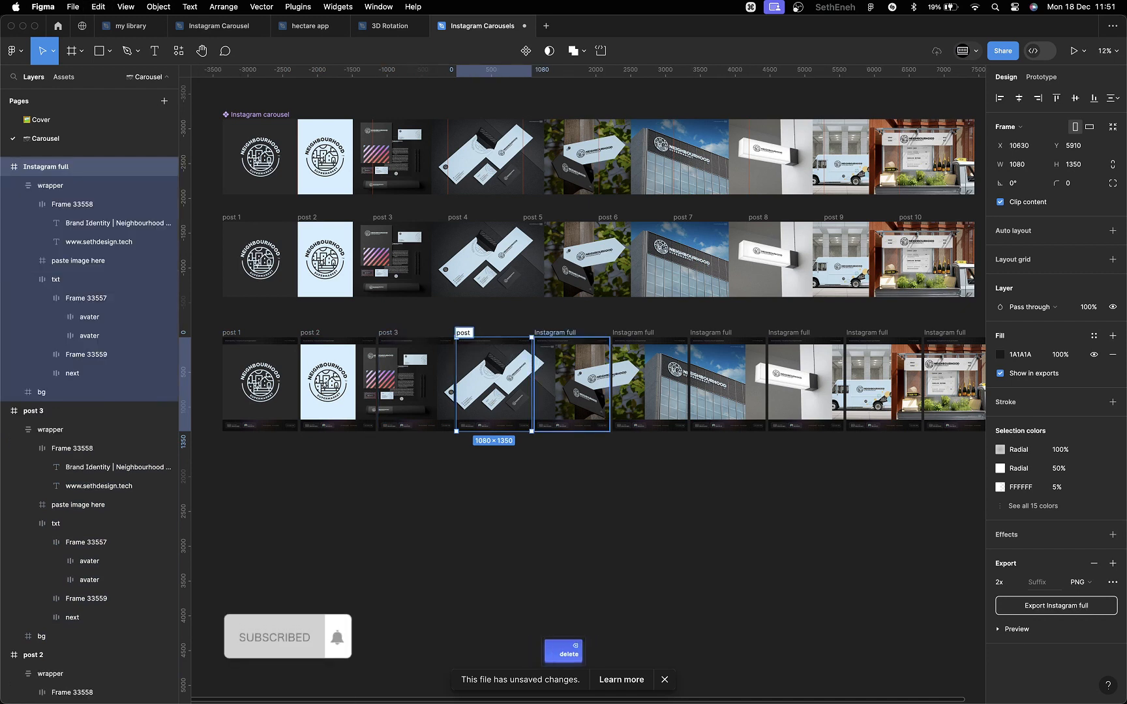
key(Return)
double_click(561, 333)
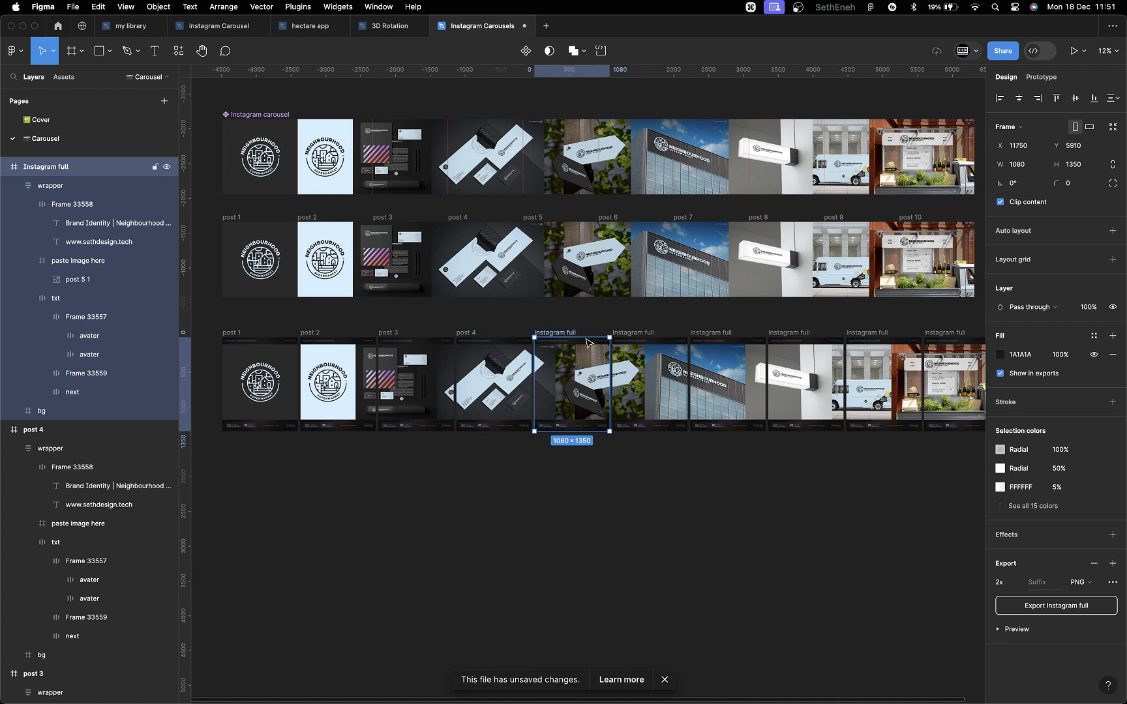
key(cmd+v)
key(BackSpace)
text(5)
key(Return)
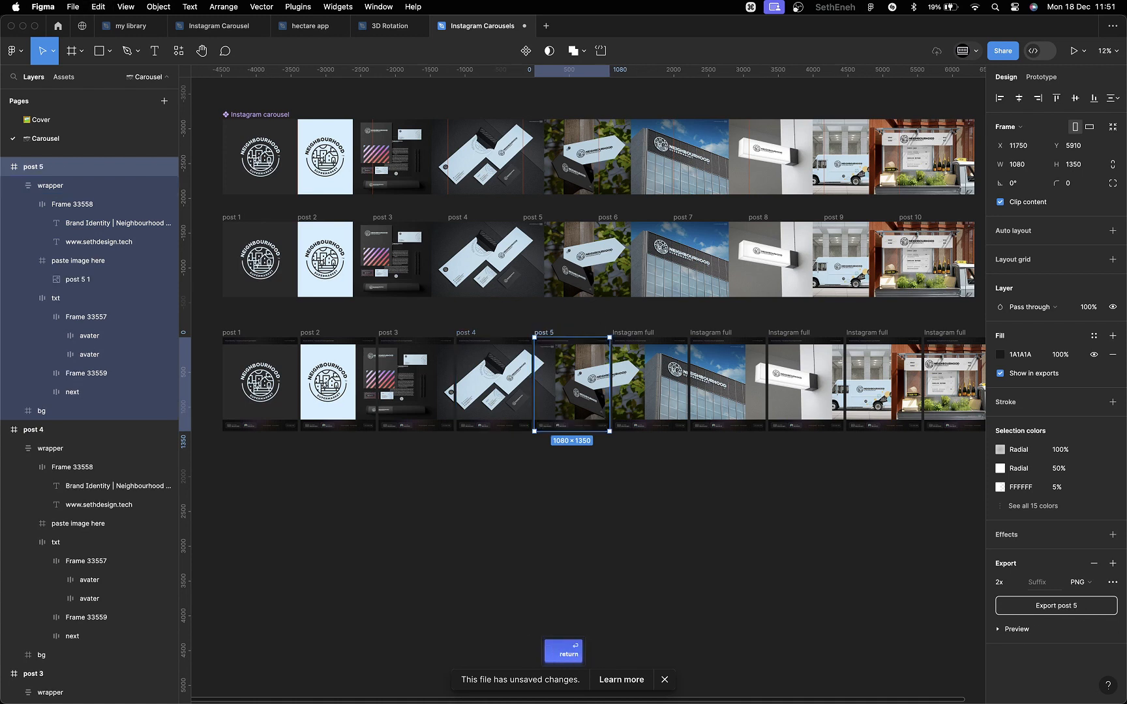
Step: Rename the sixth and seventh frames in the lower row as post 6 and post 7
double_click(632, 333)
text(post 1)
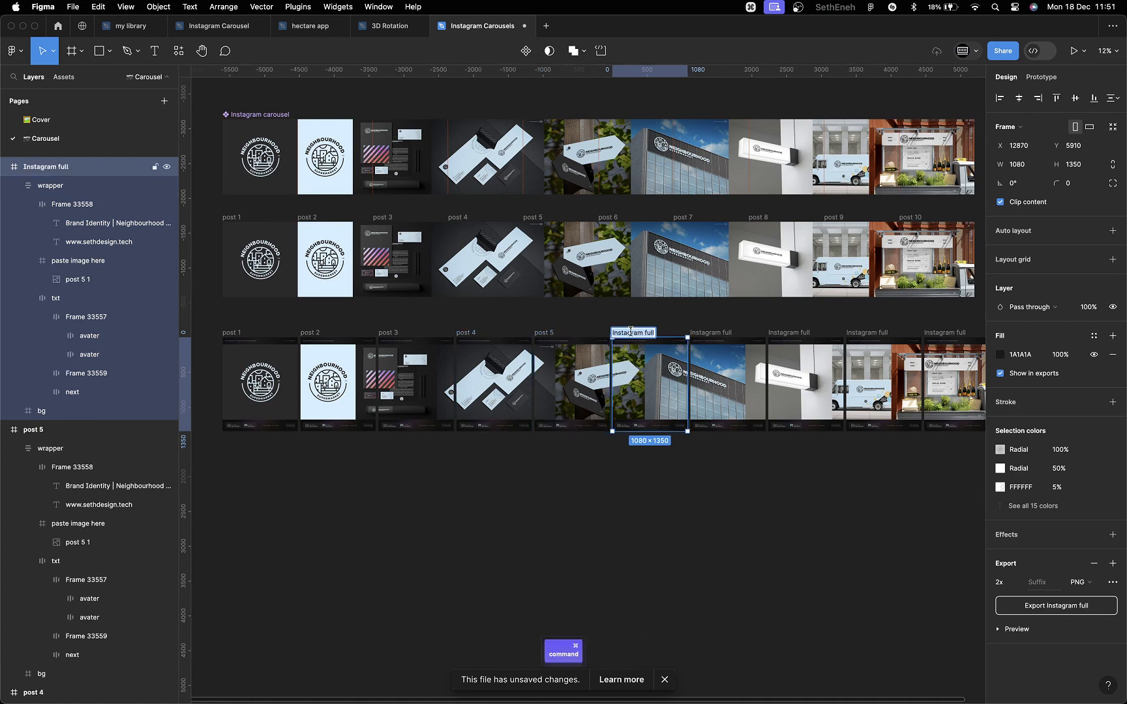
key(BackSpace)
text(6)
key(Return)
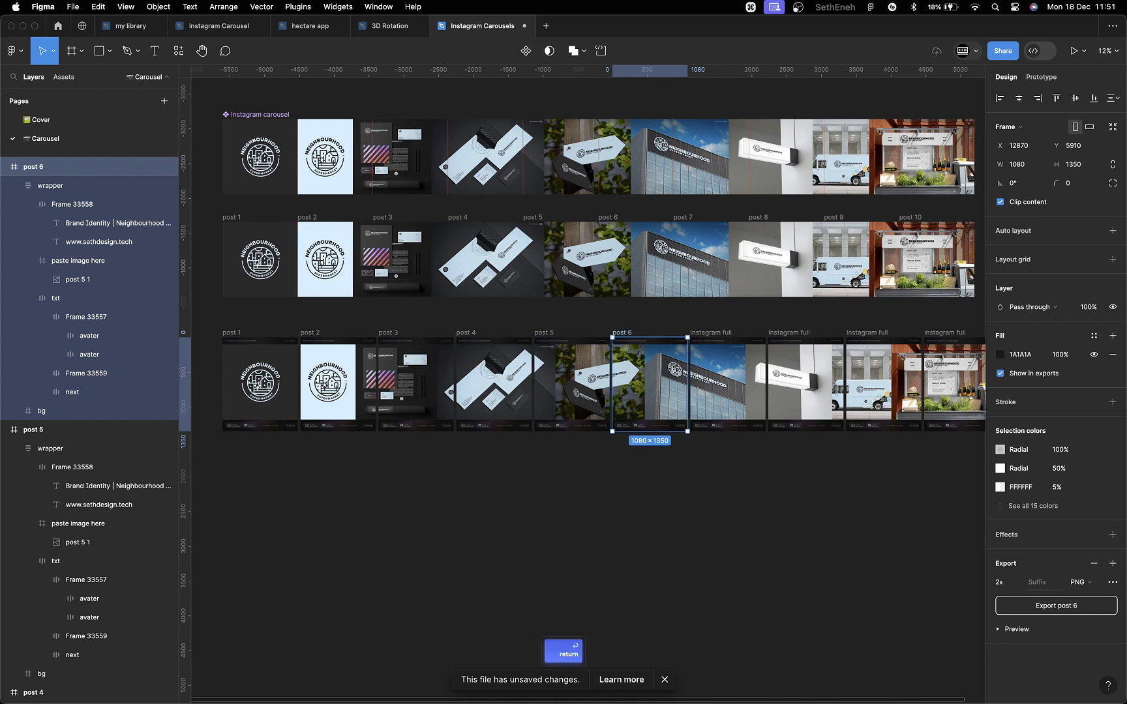
double_click(710, 332)
text(post 1)
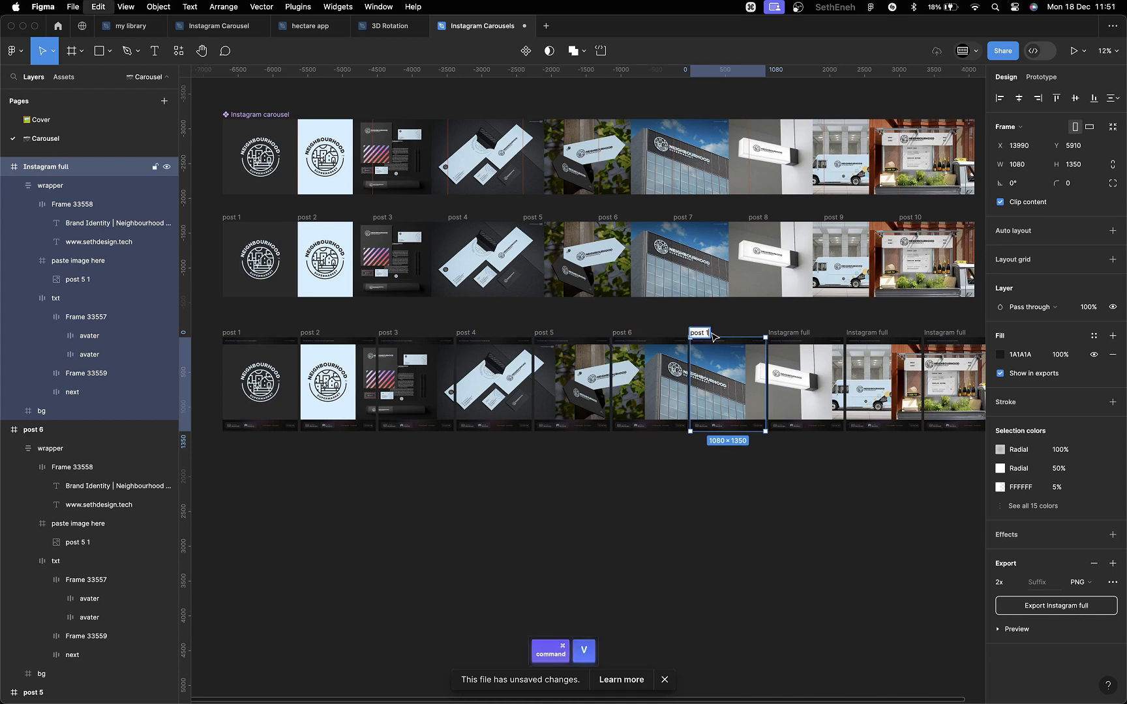
key(BackSpace)
text(7)
key(Return)
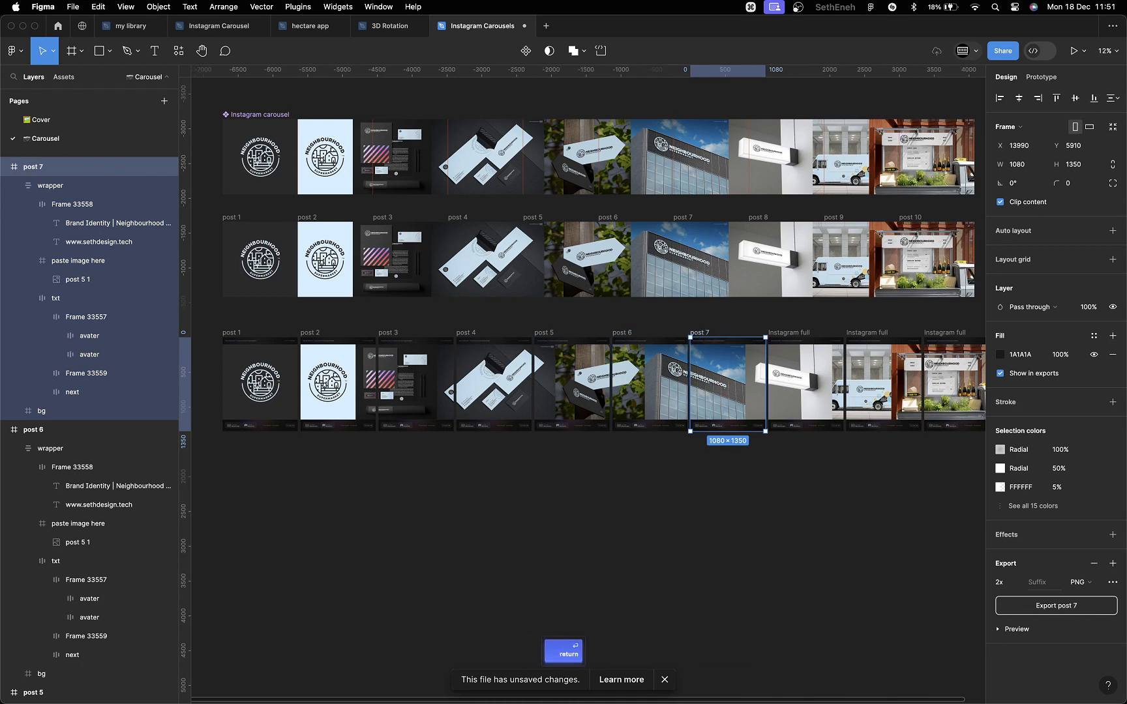
Step: Rename the eighth and ninth frames in the lower row as post 8 and post 9
double_click(808, 331)
key(cmd+v)
key(BackSpace)
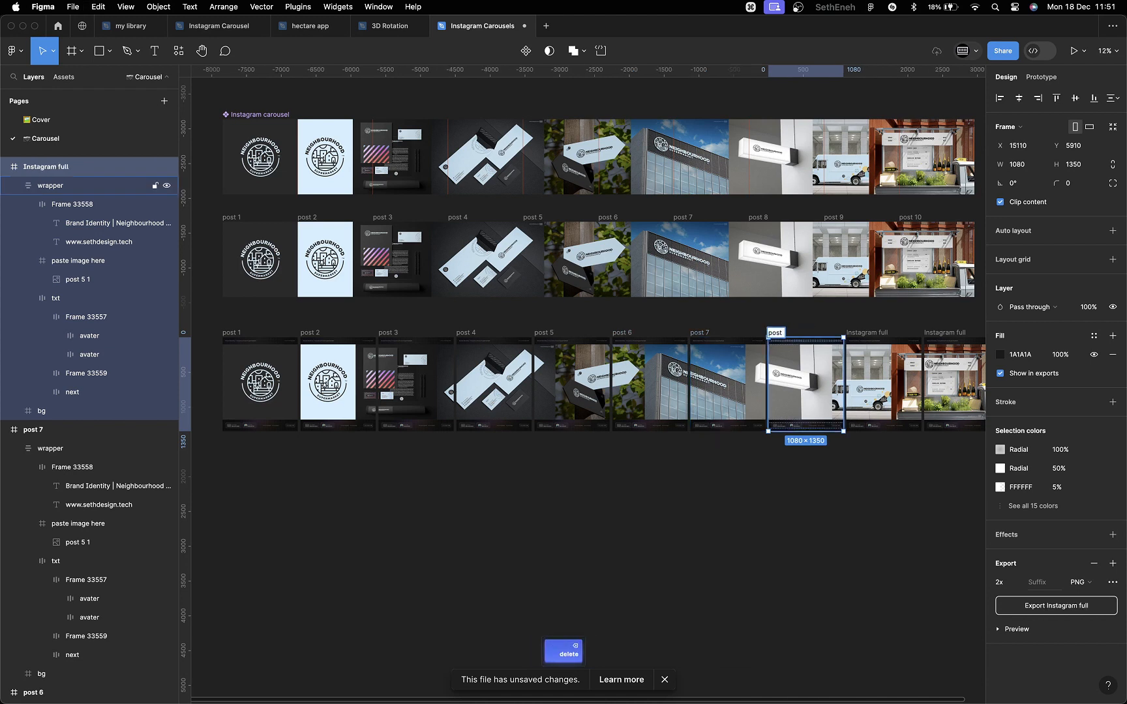
text(8)
key(Return)
double_click(873, 334)
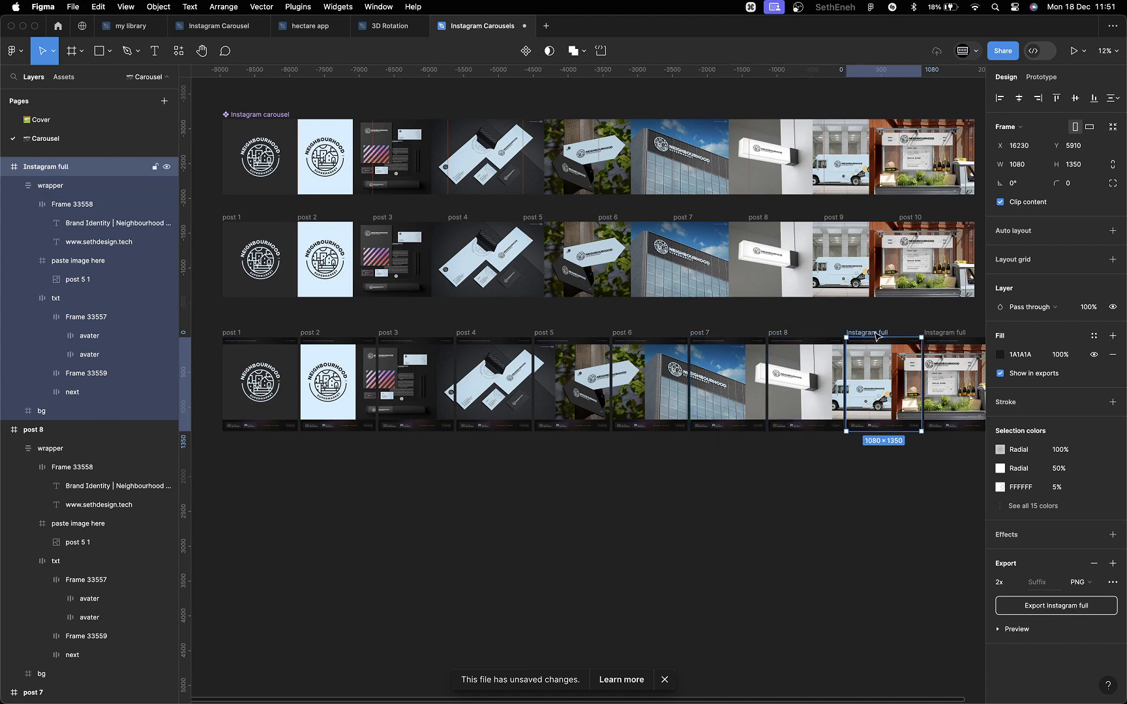
text(post 1)
key(BackSpace)
text(9)
key(Return)
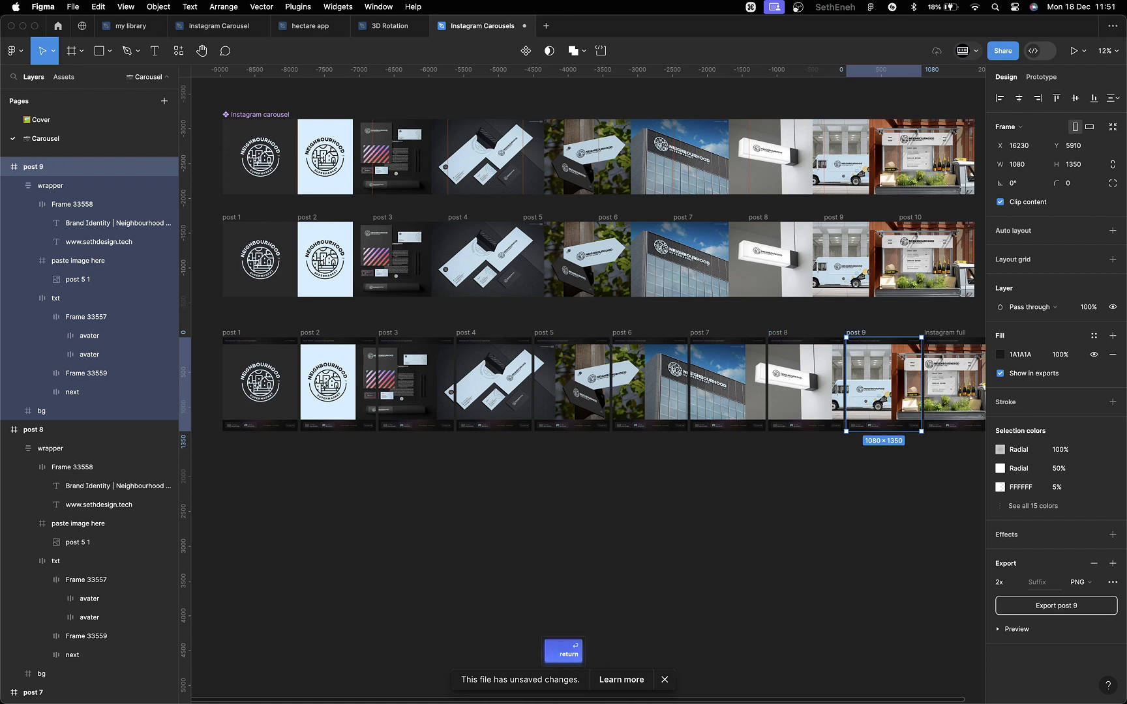
Step: Rename the last Instagram full frame in the lower row as post 10
double_click(946, 337)
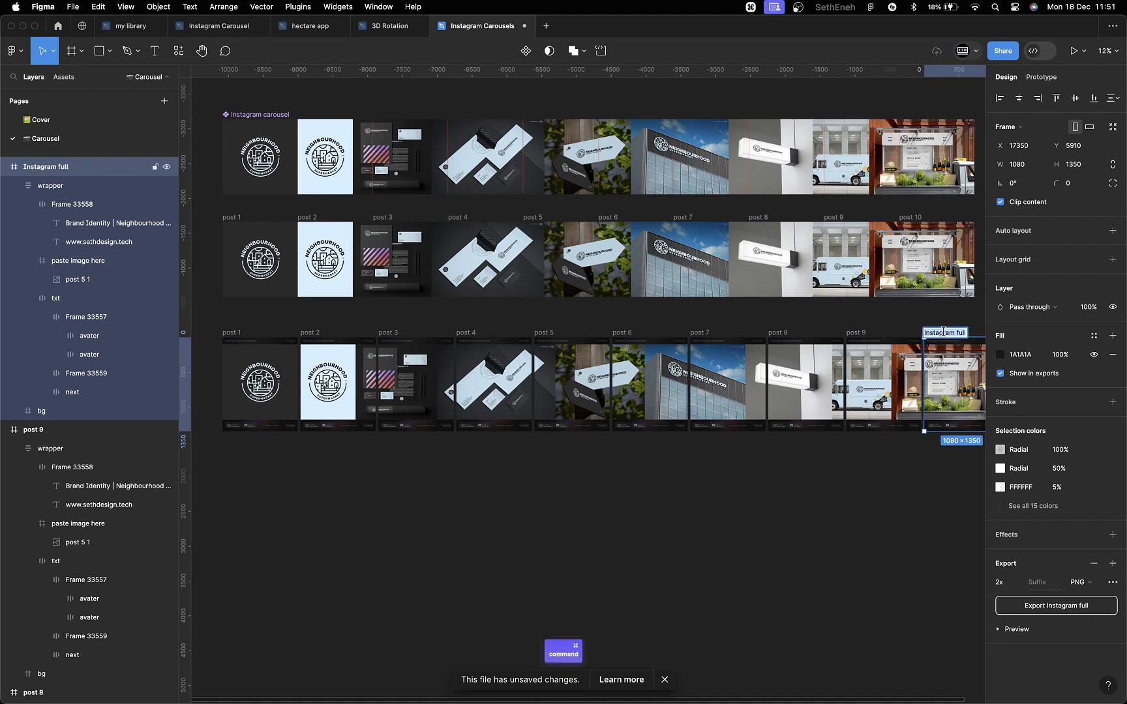
text(post 1)
key(BackSpace)
text(10)
key(Return)
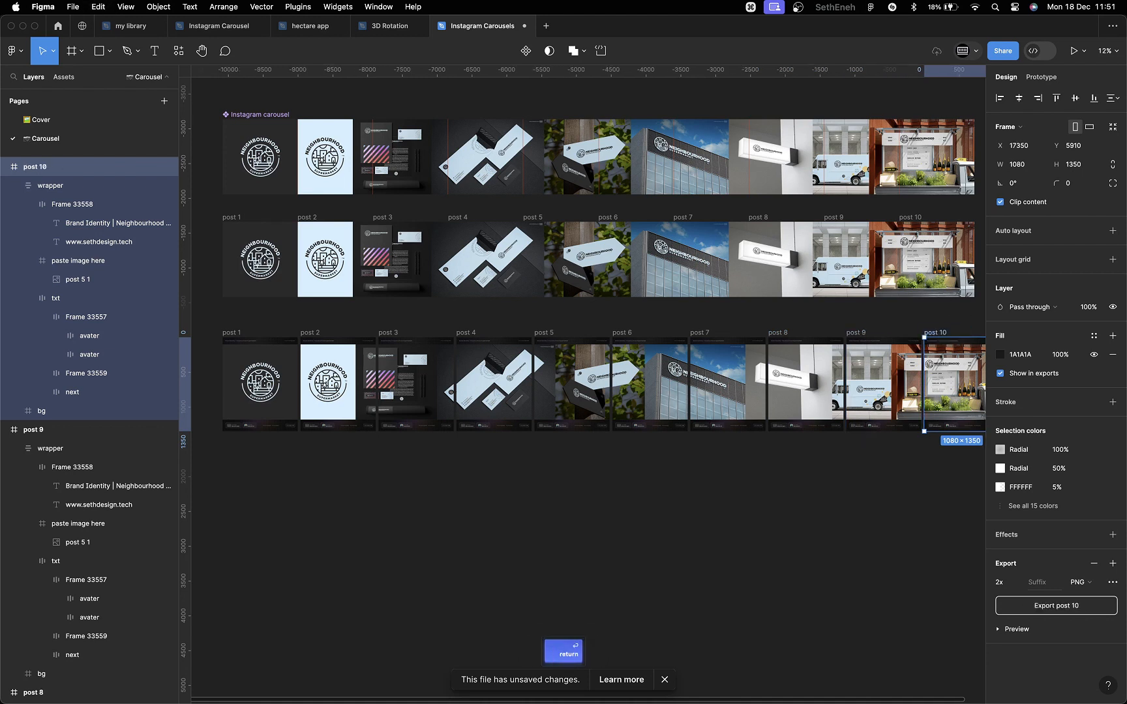
Step: Export all ten lower-row post frames as 2x PNGs into the carousel post folder, replacing the existing files
super+scroll(880, 476, down, 1)
scroll(828, 502, right, 3)
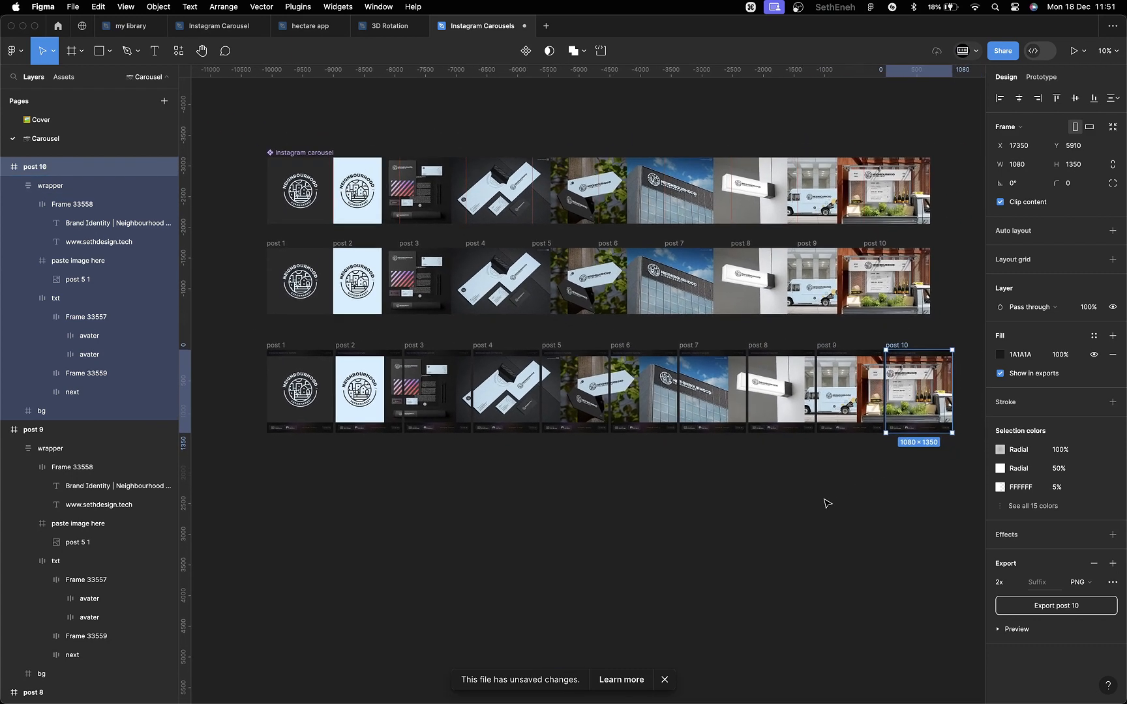
click(745, 509)
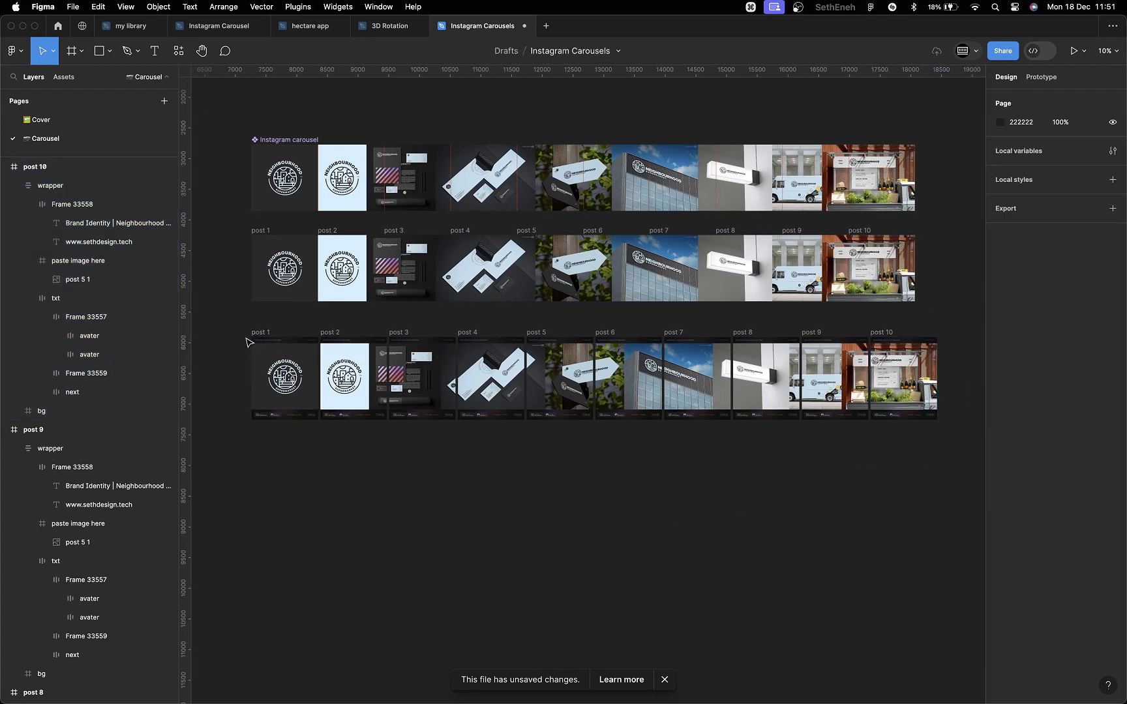
drag(229, 318, 966, 474)
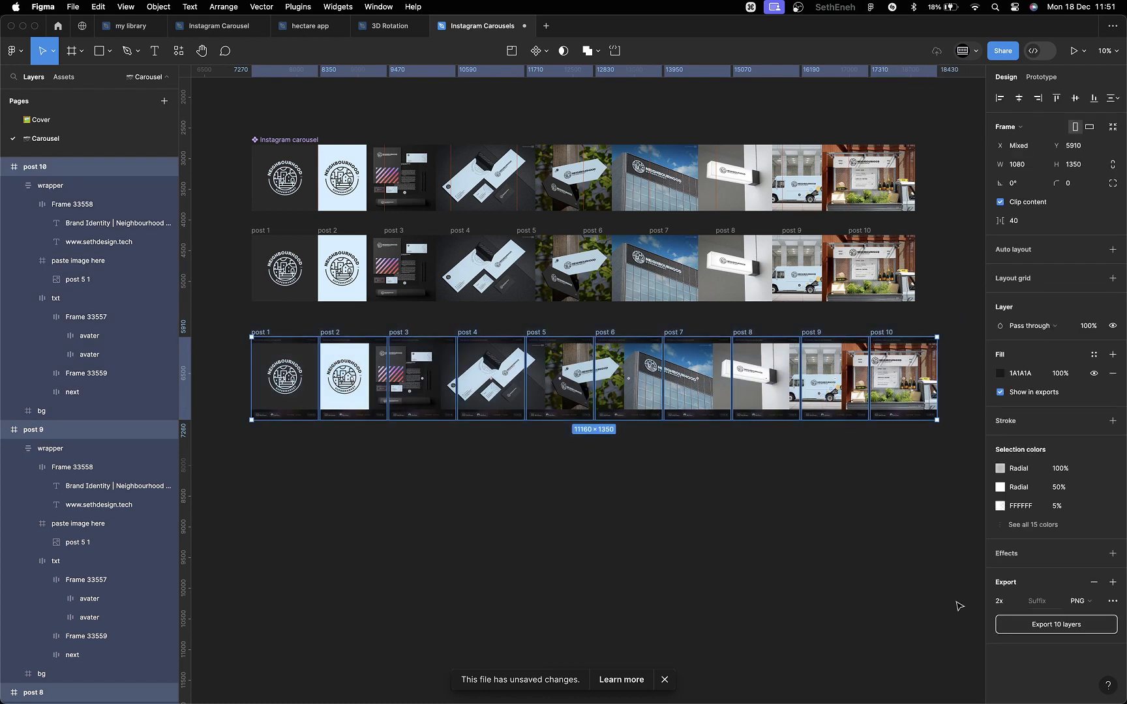
click(1019, 630)
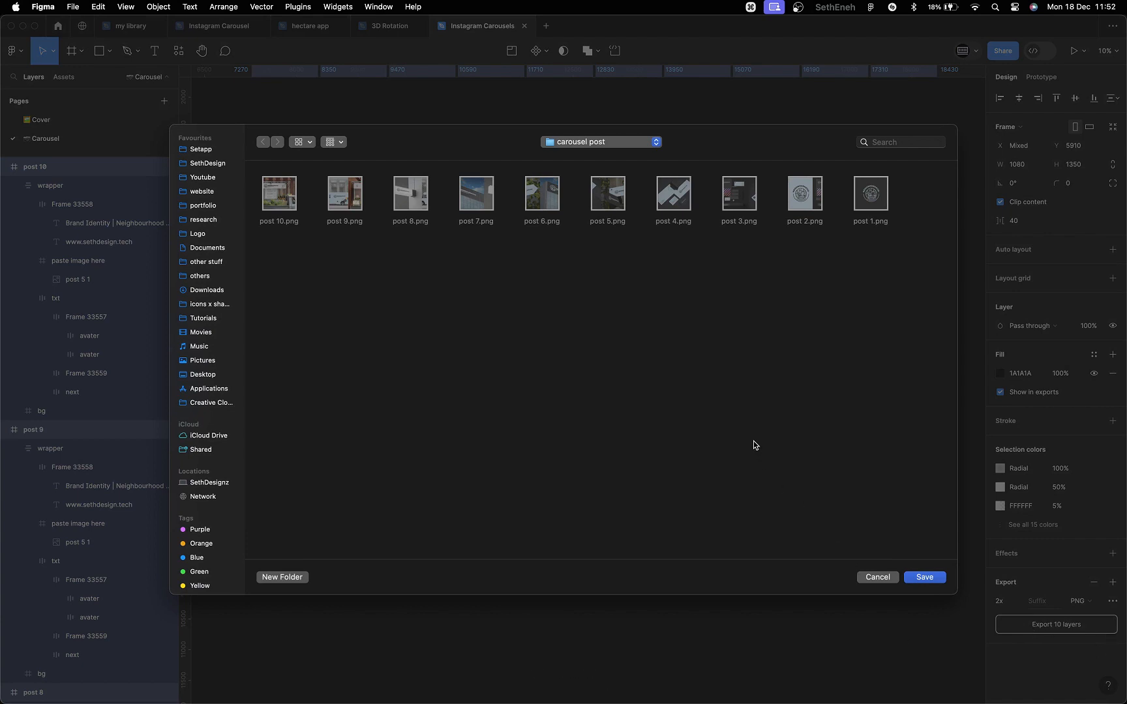
click(923, 577)
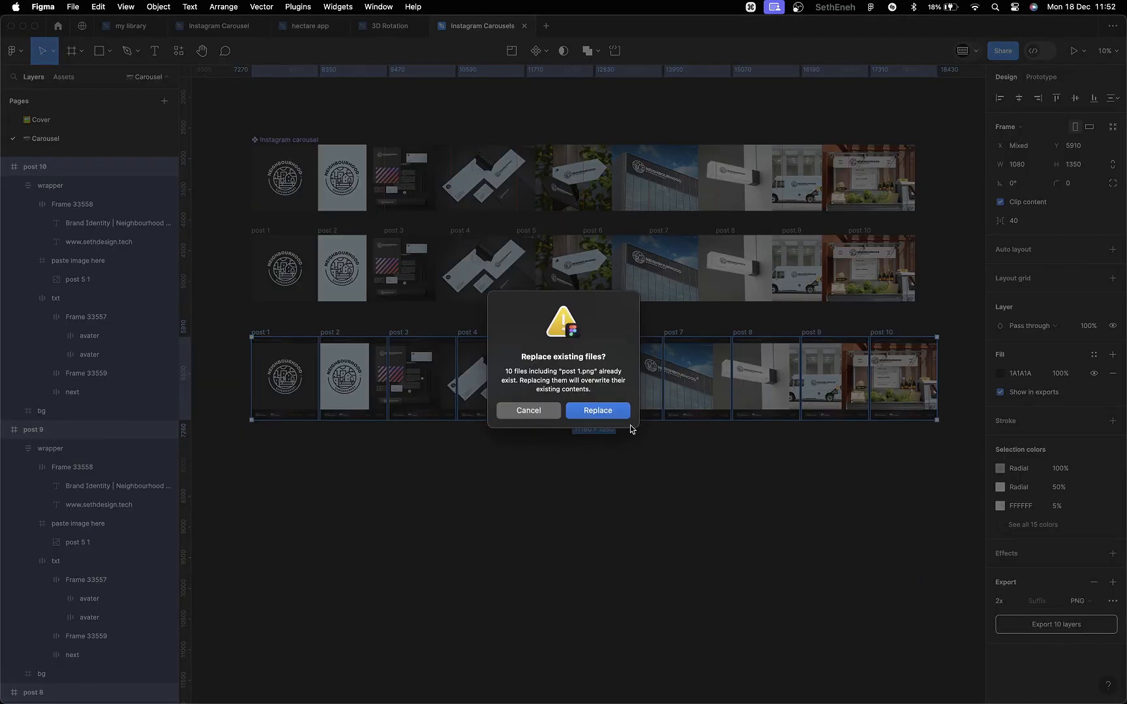
click(616, 412)
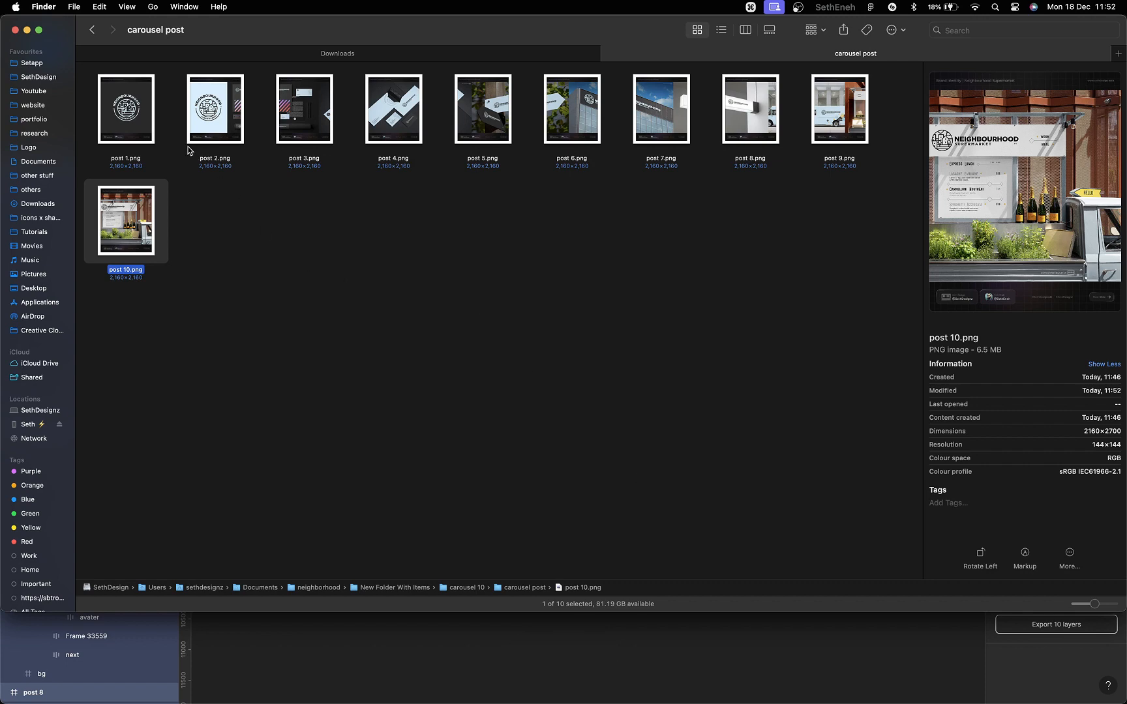
Step: Preview the exported images in the carousel post folder in Finder, from post 1.png through post 9.png
click(149, 129)
key(space)
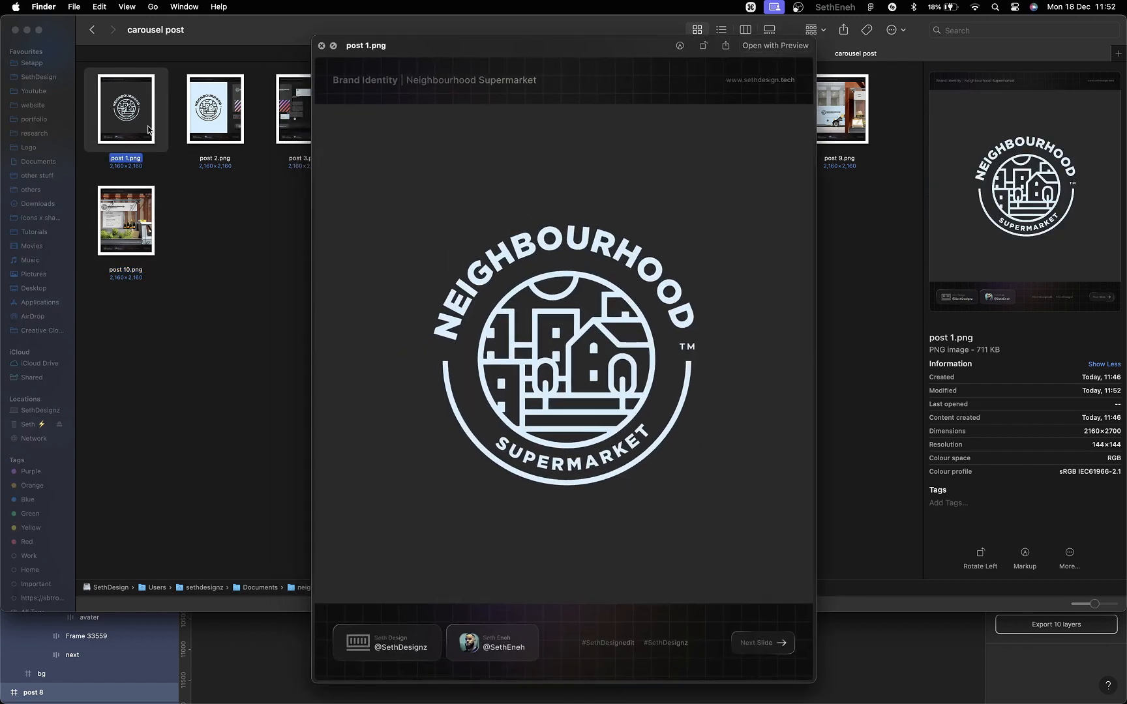
key(Right)
key(Right)
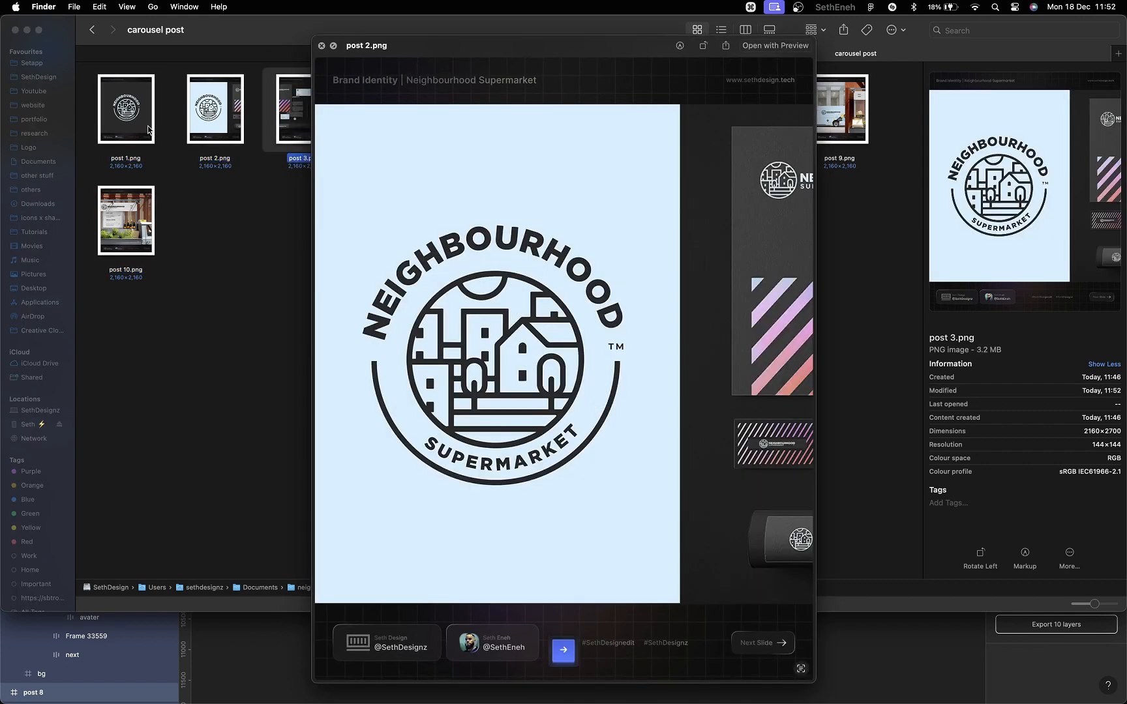
key(Right)
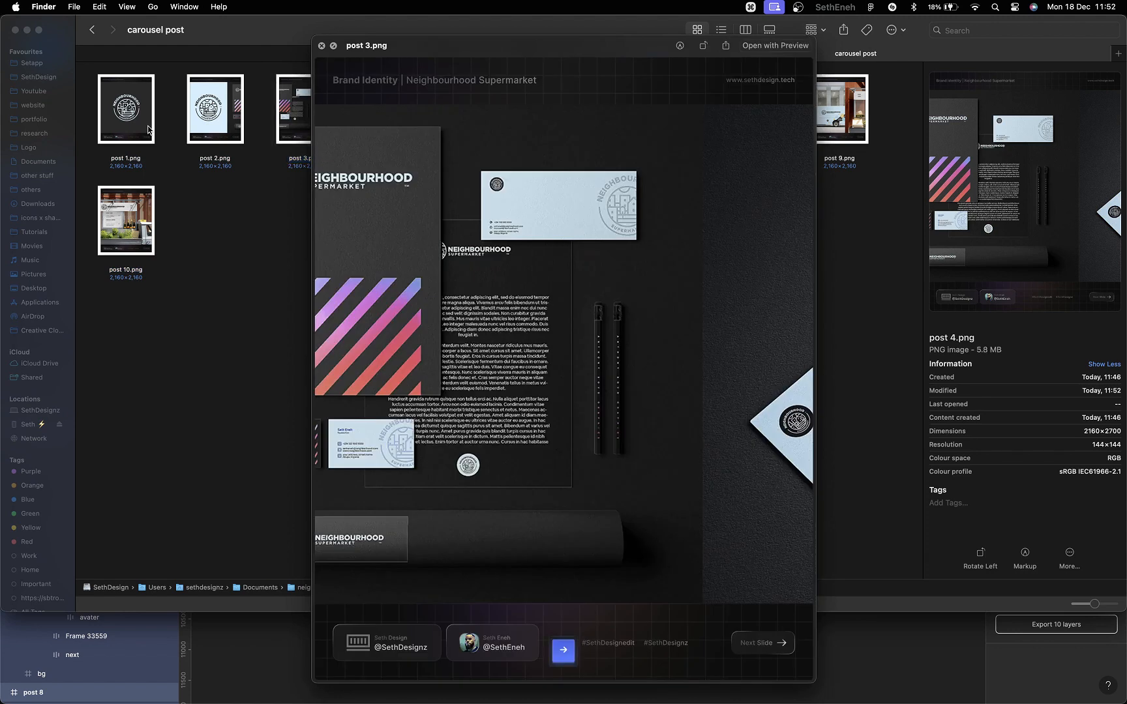
key(Right)
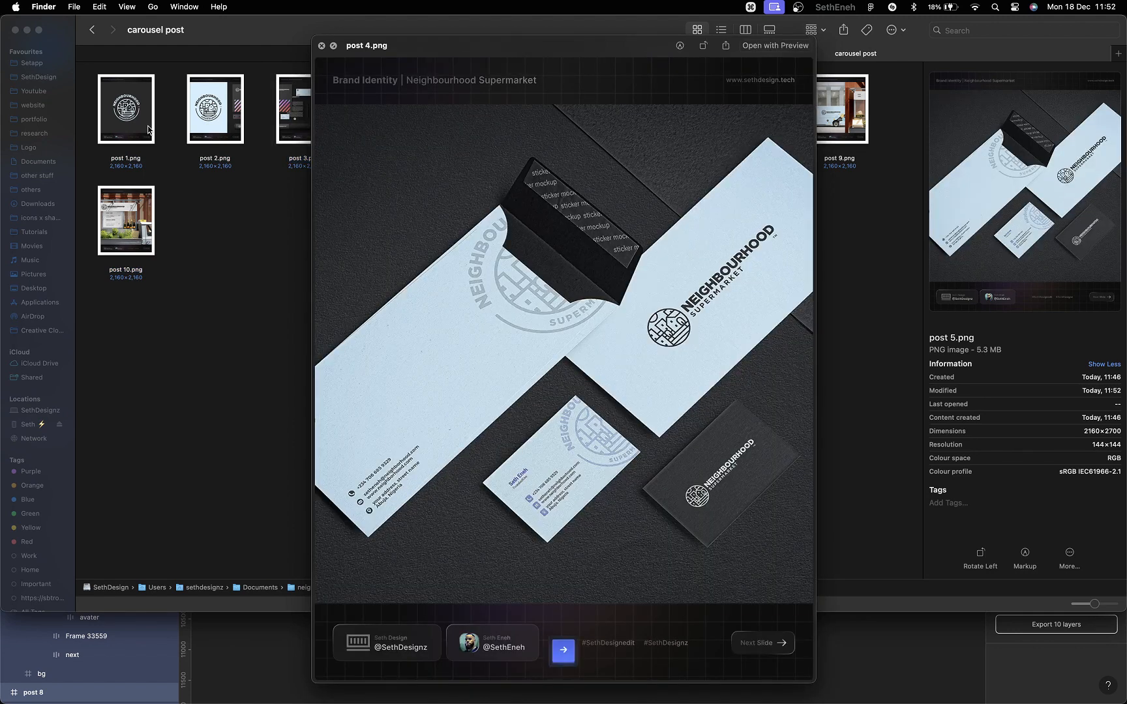
key(Right)
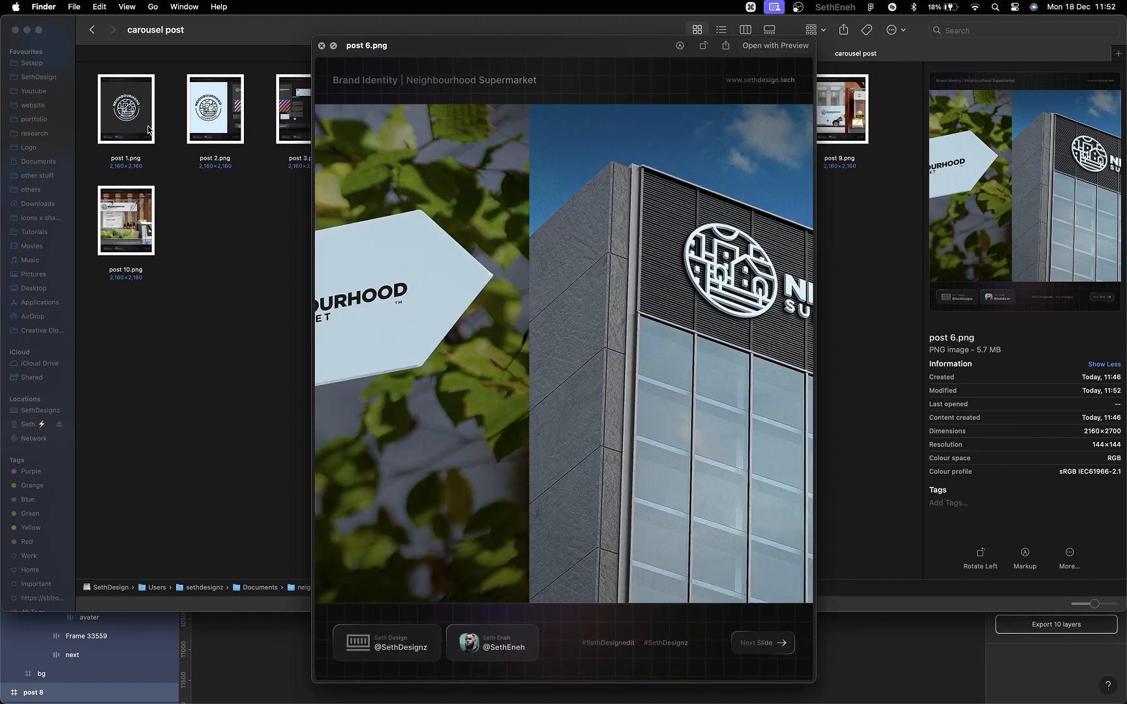
key(Right)
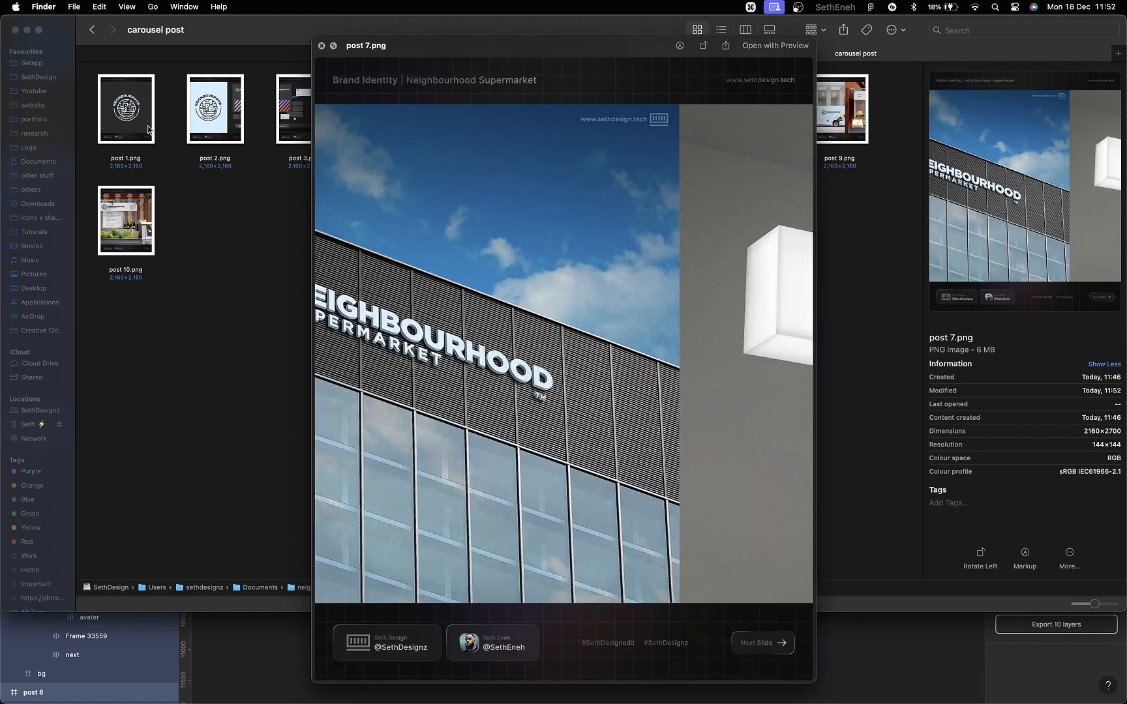
key(Right)
key(Right)
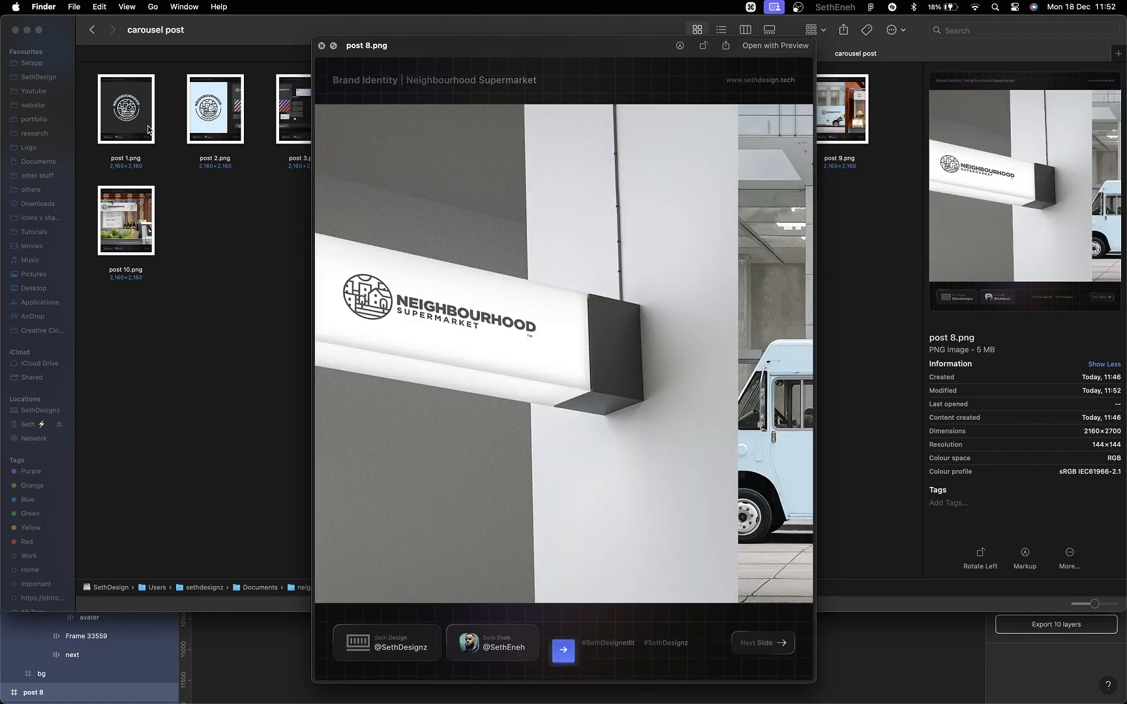
key(Right)
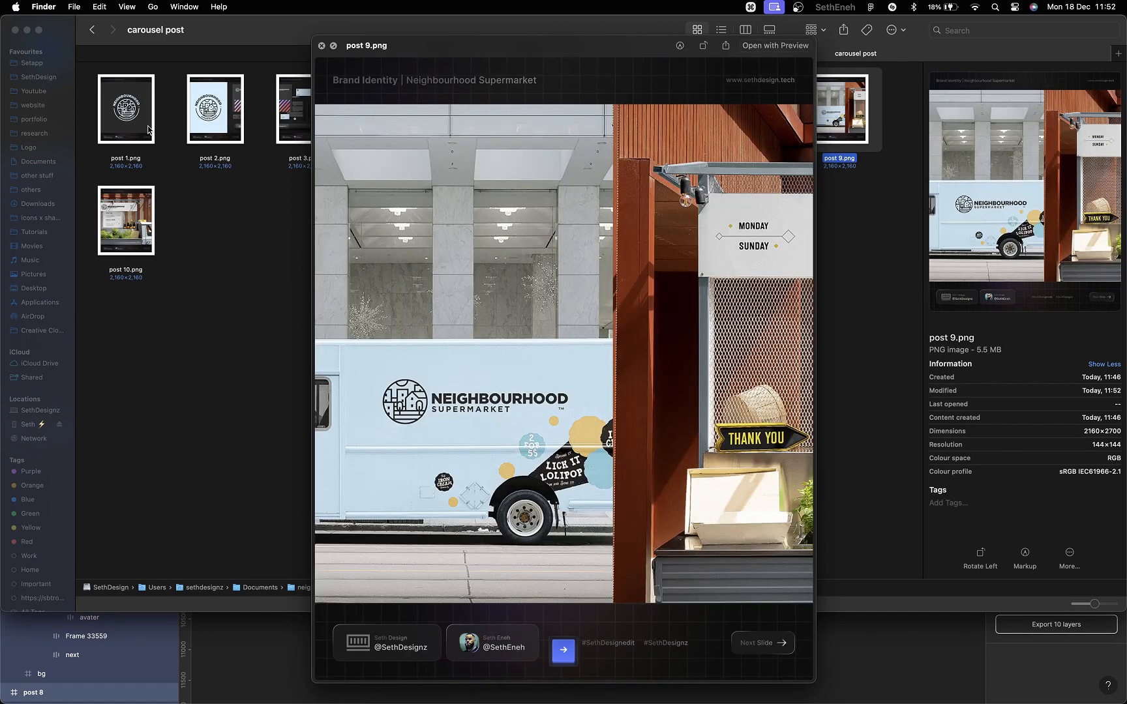
key(space)
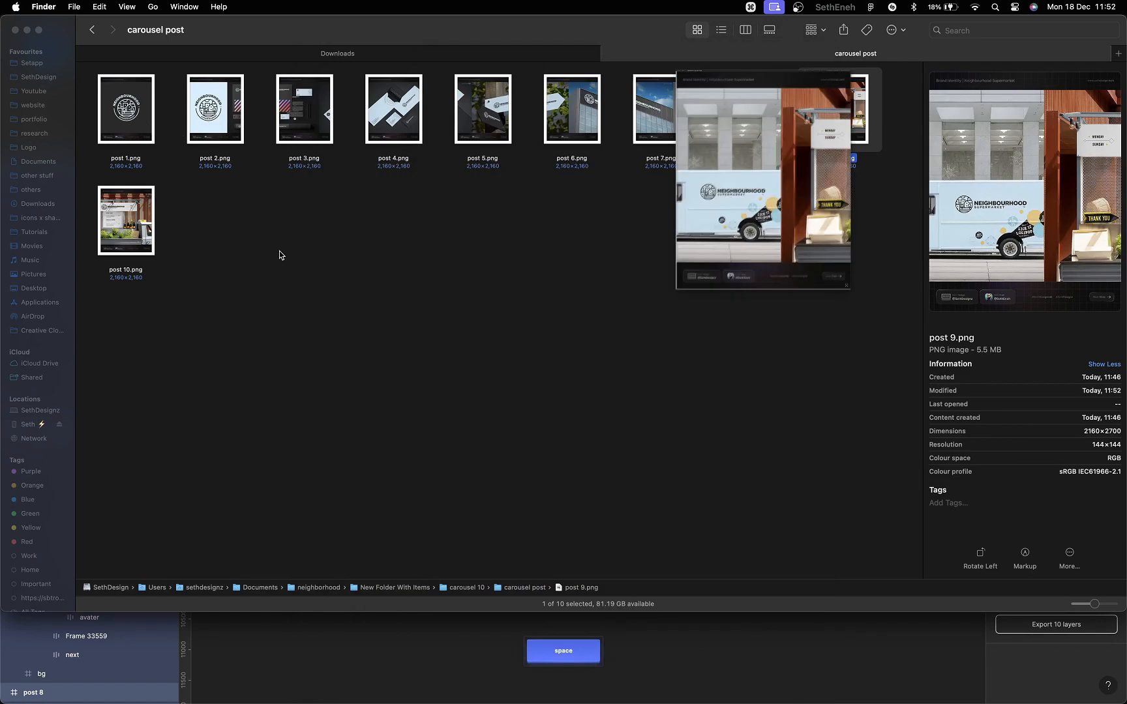